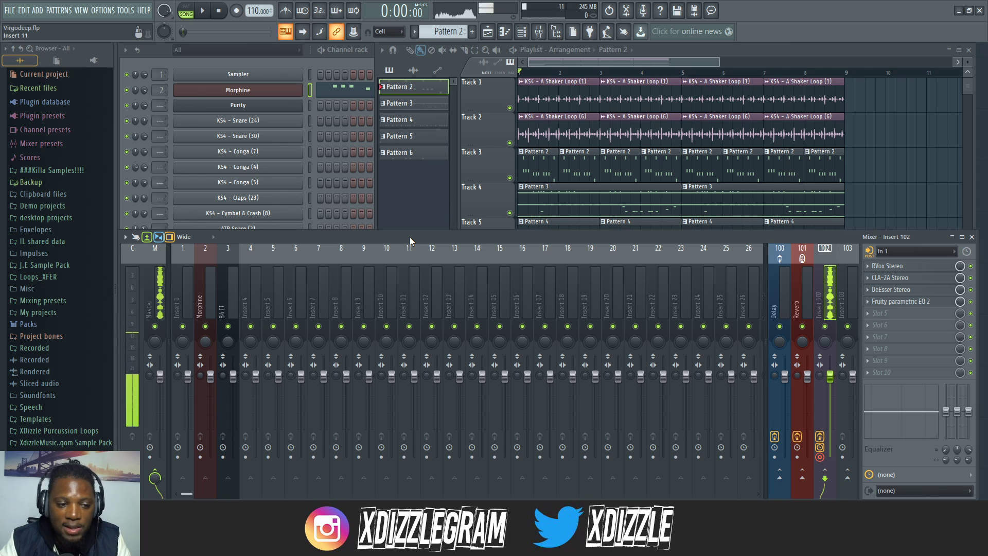
# Step: Play the arrangement from the start to hear the existing loop, and stop playback
pyautogui.click(661, 46)
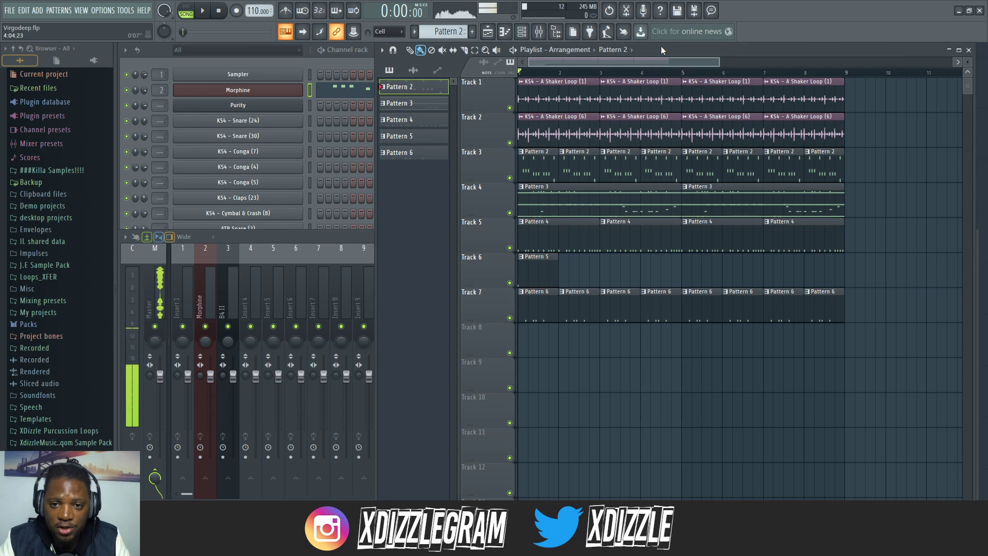
pyautogui.press('space')
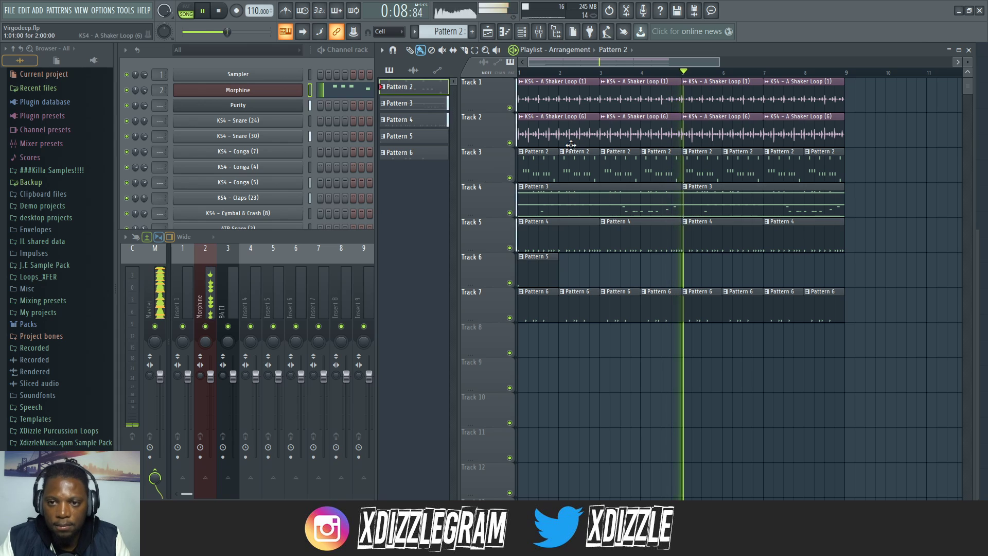
pyautogui.press('space')
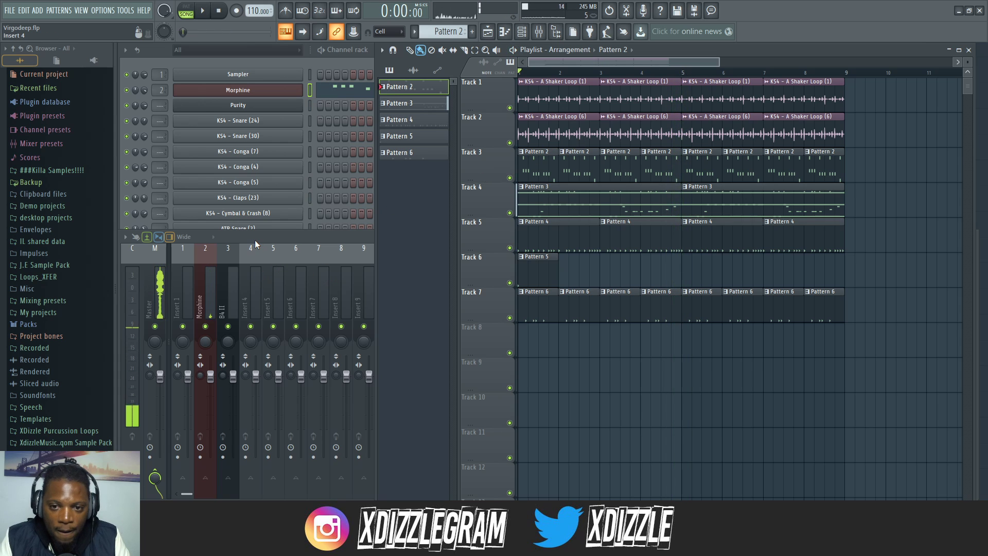
# Step: Select all playlist clips in bars 1 to 8 and duplicate them three times to extend the arrangement through bar 32
pyautogui.scroll(-3, 615, 63)
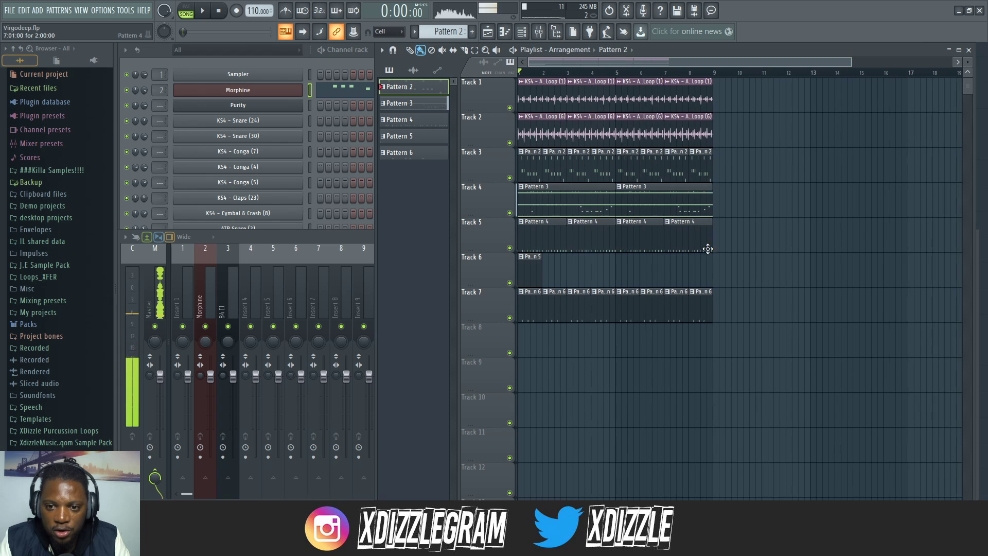
pyautogui.moveTo(756, 355); pyautogui.dragTo(517, 78)
pyautogui.hotkey('ctrl', 'b')
pyautogui.hotkey('ctrl', 'b')
pyautogui.hotkey('ctrl', 'b')
pyautogui.scroll(-3, 644, 66)
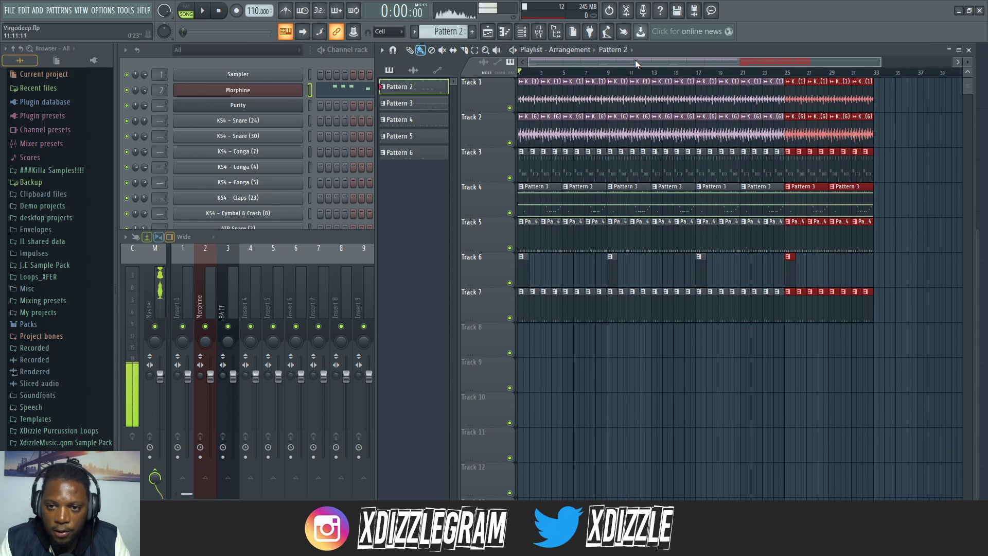
# Step: Open a Pattern 3 clip on Track 4 to examine its Purity notes in the piano roll, and return to the playlist
pyautogui.scroll(3, 556, 80)
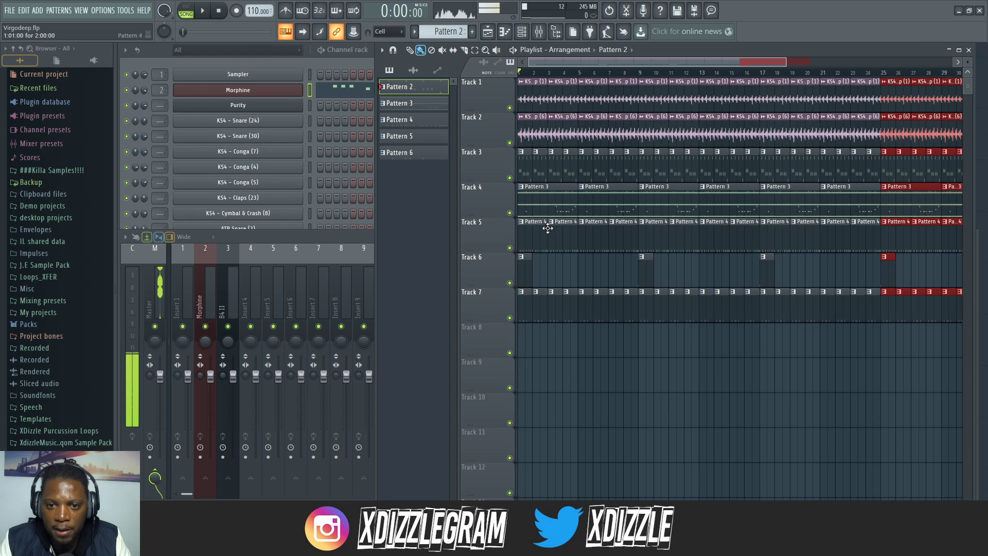
pyautogui.doubleClick(545, 204)
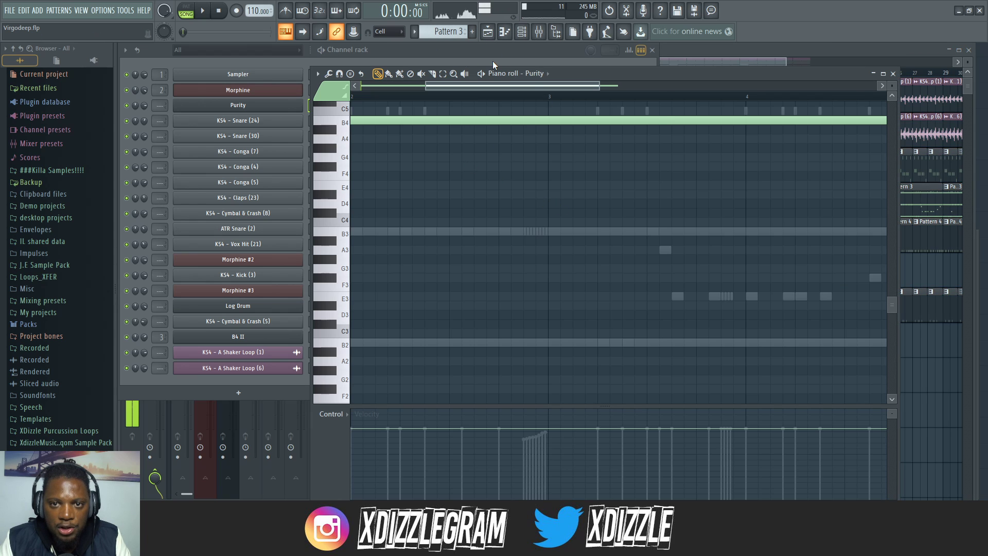
pyautogui.click(706, 54)
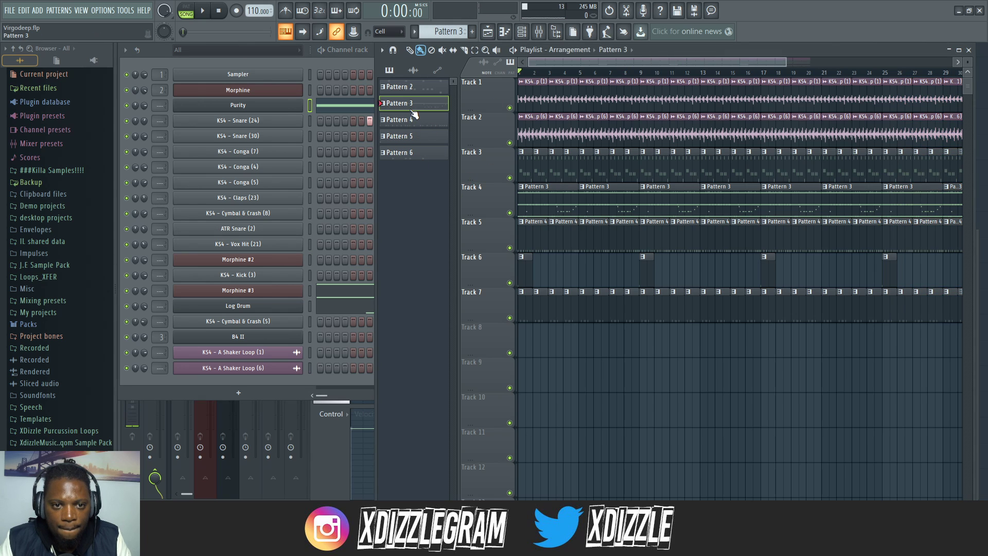
# Step: Move the Track 5 and Track 4 patterns to the end of the pattern list and split the Track 5 pattern by channel
pyautogui.moveTo(413, 109); pyautogui.dragTo(407, 163)
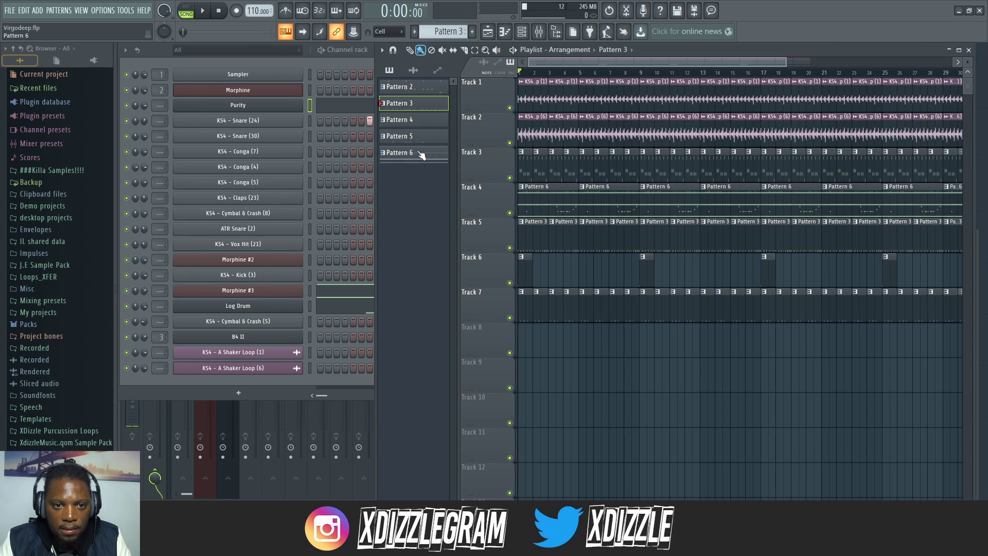
pyautogui.moveTo(410, 105); pyautogui.dragTo(407, 157)
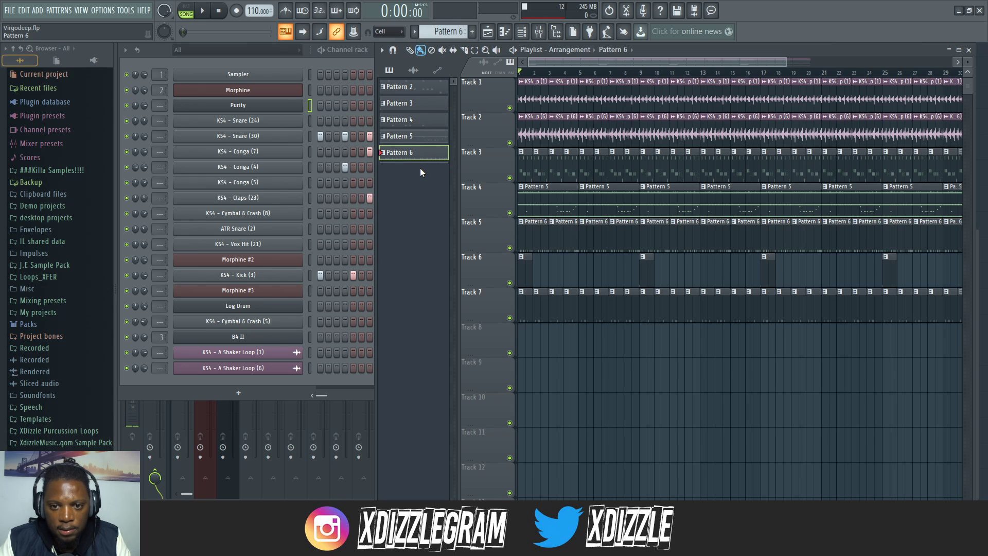
pyautogui.click(411, 136)
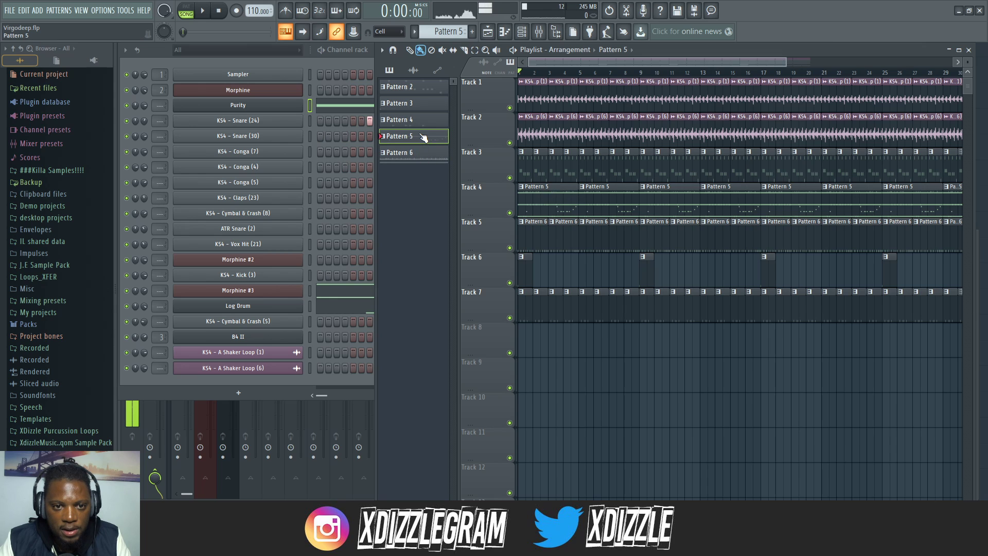
pyautogui.moveTo(419, 162); pyautogui.dragTo(415, 161)
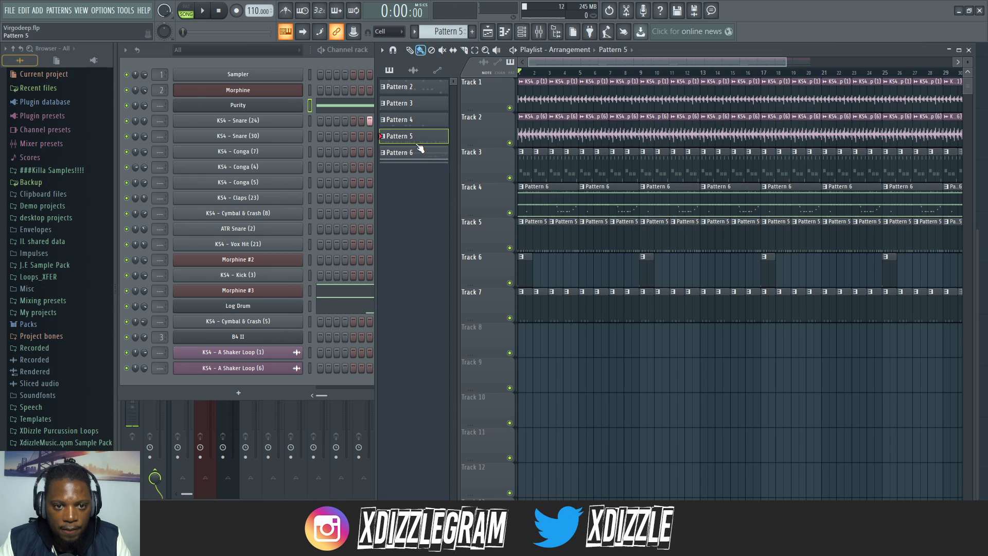
pyautogui.rightClick(415, 137)
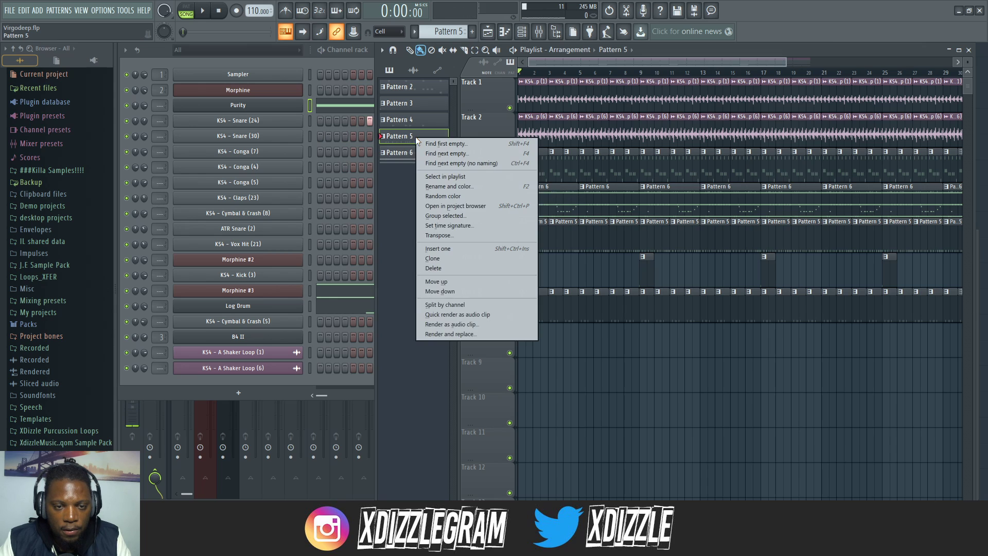
pyautogui.click(449, 304)
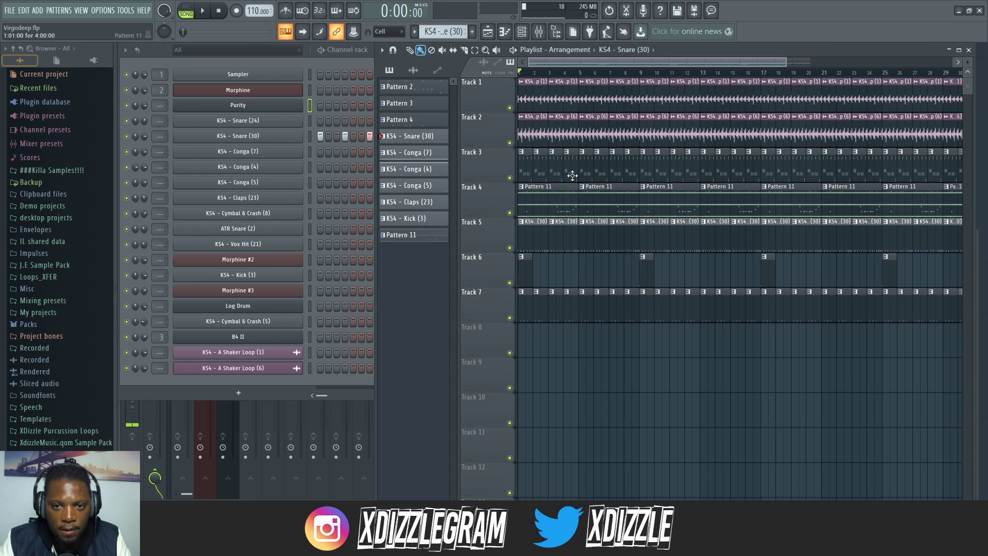
# Step: Delete all Pattern 11 clips from Track 4
pyautogui.scroll(-4, 569, 75)
pyautogui.rightClick(761, 202)
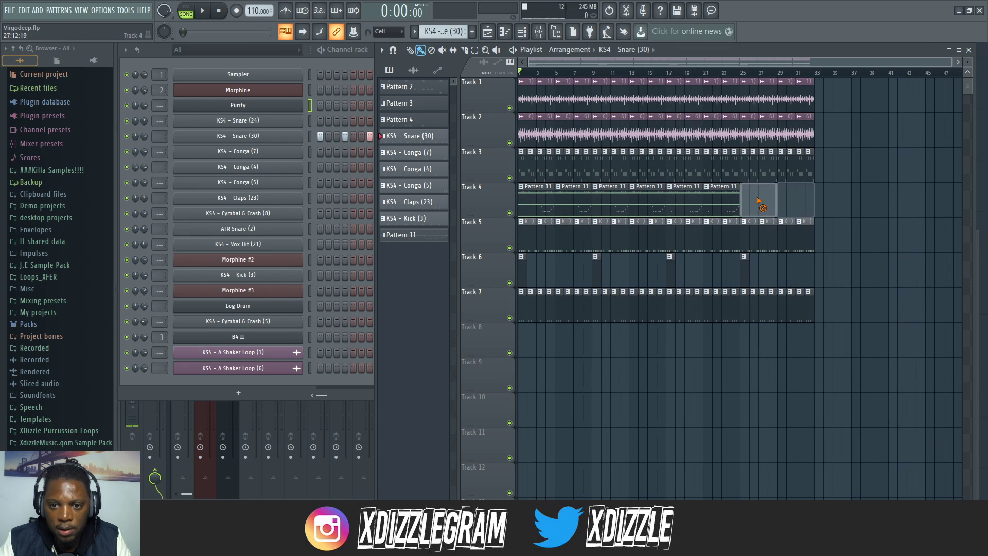
pyautogui.rightClick(545, 203)
pyautogui.rightClick(535, 203)
# Step: Place the six split patterns from KS4 - Snare (30) through KS4 - Kick (3) at bar 1 on Tracks 8 to 13
pyautogui.click(414, 137)
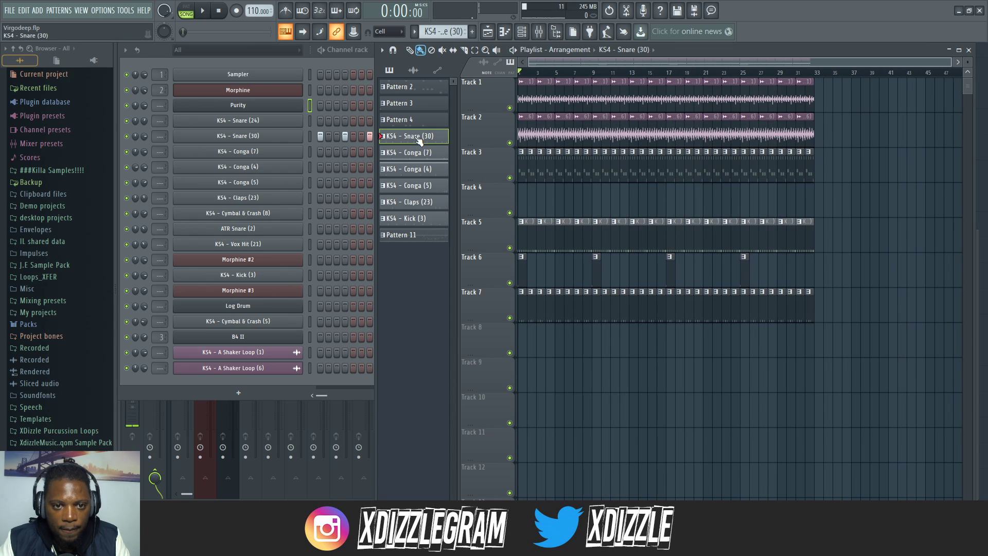
pyautogui.keyDown('shift'); pyautogui.click(415, 219); pyautogui.keyUp('shift')
pyautogui.moveTo(416, 140); pyautogui.dragTo(519, 333)
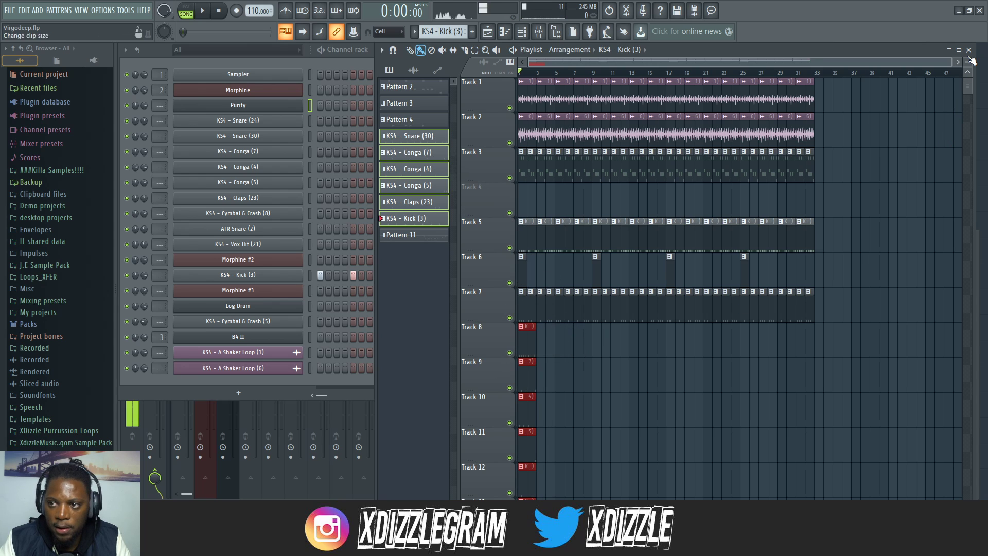
# Step: Duplicate the six clips on Tracks 8 to 13 repeatedly until they fill the arrangement through bar 32
pyautogui.moveTo(965, 61); pyautogui.dragTo(965, 52)
pyautogui.moveTo(574, 337); pyautogui.dragTo(501, 208)
pyautogui.hotkey('ctrl', 'b')
pyautogui.hotkey('ctrl', 'b')
pyautogui.hotkey('ctrl', 'b')
pyautogui.hotkey('ctrl', 'b')
pyautogui.hotkey('ctrl', 'b')
pyautogui.hotkey('ctrl', 'b')
pyautogui.hotkey('ctrl', 'b')
pyautogui.hotkey('ctrl', 'b')
pyautogui.hotkey('ctrl', 'b')
pyautogui.hotkey('ctrl', 'b')
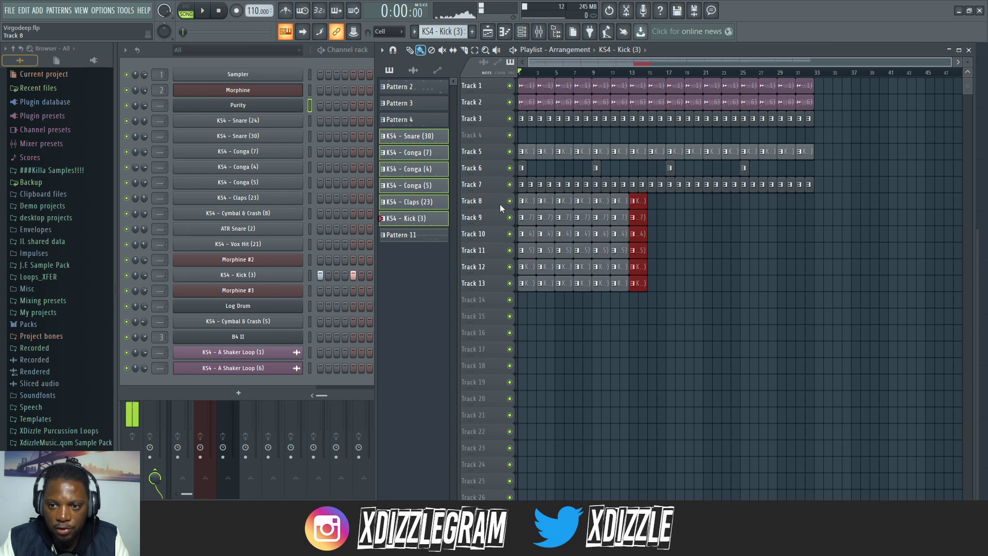
pyautogui.hotkey('ctrl', 'b')
pyautogui.hotkey('ctrl', 'b')
pyautogui.hotkey('ctrl', 'b')
pyautogui.hotkey('ctrl', 'b')
pyautogui.hotkey('ctrl', 'b')
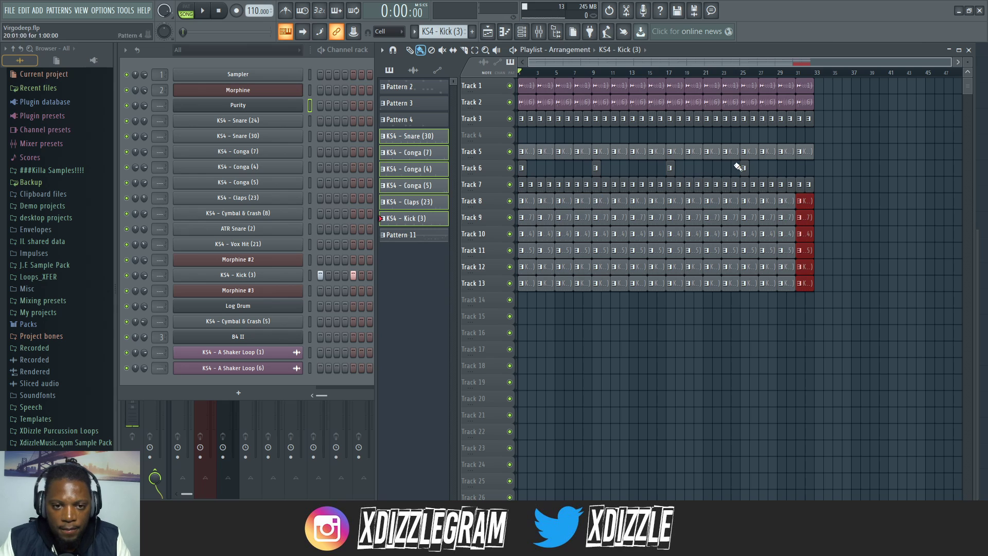
# Step: Split Pattern 11 by channel and place the five resulting patterns, Purity through KS4 - Cymbal & Crash (5), at bar 1 on Tracks 14 to 18
pyautogui.rightClick(413, 237)
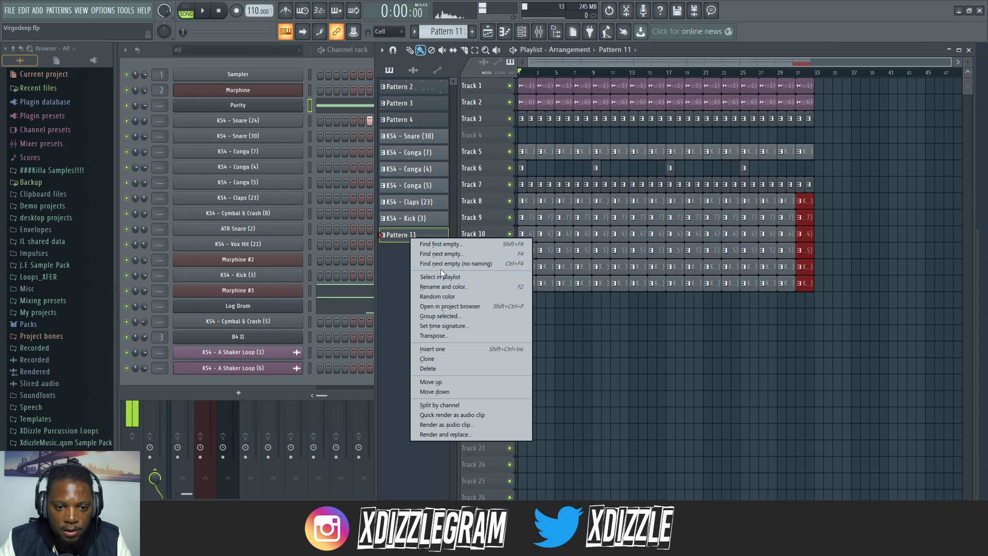
pyautogui.click(441, 406)
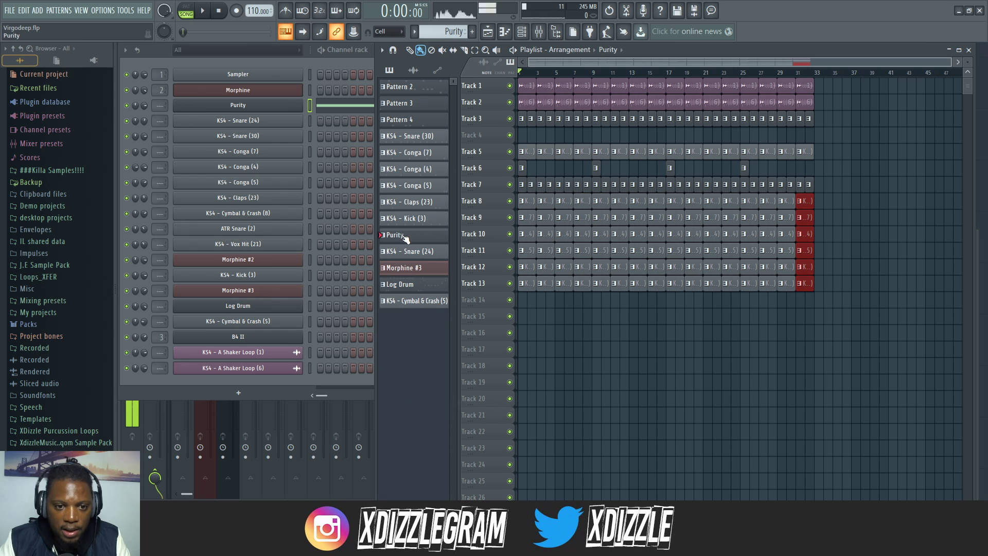
pyautogui.moveTo(419, 251); pyautogui.dragTo(523, 304)
# Step: Select the five clips on Tracks 14 to 18 and duplicate them seven times to fill the tracks through bar 32
pyautogui.moveTo(585, 387); pyautogui.dragTo(517, 290)
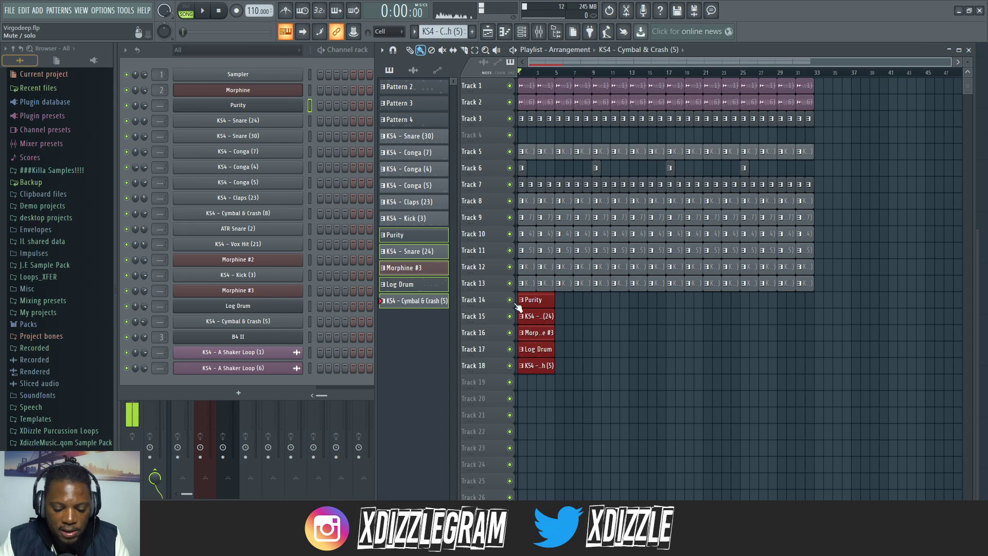
pyautogui.hotkey('ctrl', 'b')
pyautogui.hotkey('ctrl', 'b')
pyautogui.hotkey('ctrl', 'b')
pyautogui.hotkey('ctrl', 'b')
pyautogui.hotkey('ctrl', 'b')
pyautogui.hotkey('ctrl', 'b')
pyautogui.hotkey('ctrl', 'b')
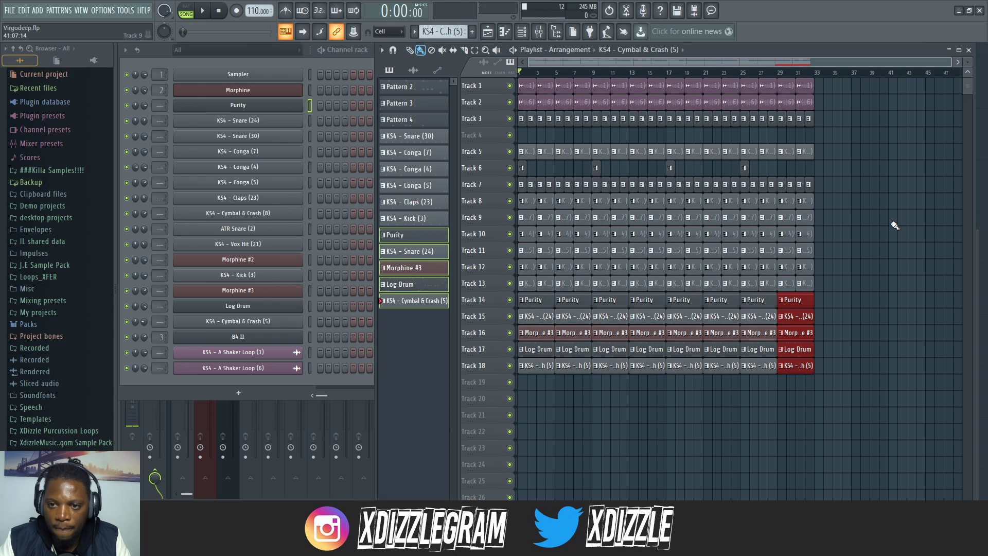
# Step: Move the first pattern, used on Track 3, to the end of the pattern list and split it by channel into Morphine and Morphine #2
pyautogui.click(406, 87)
pyautogui.rightClick(415, 88)
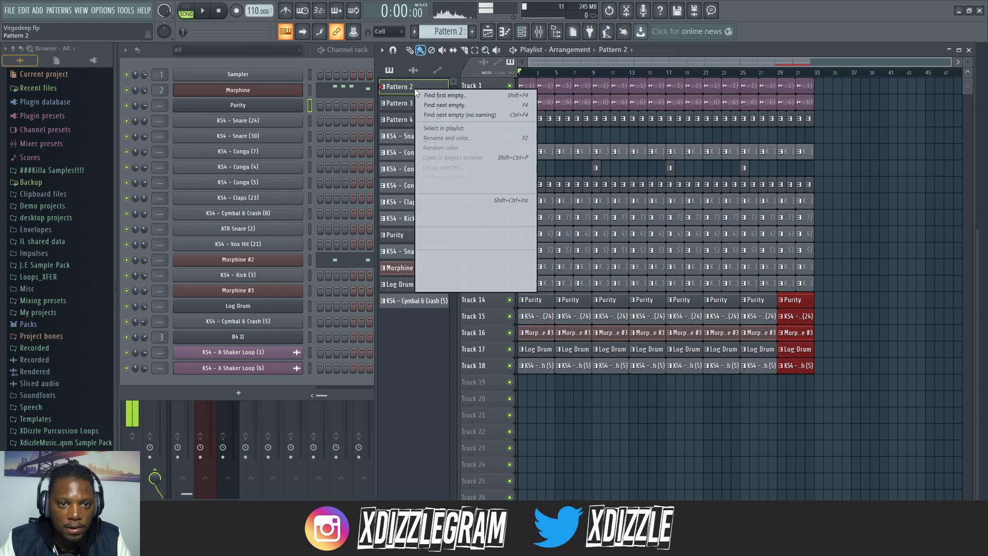
pyautogui.click(406, 87)
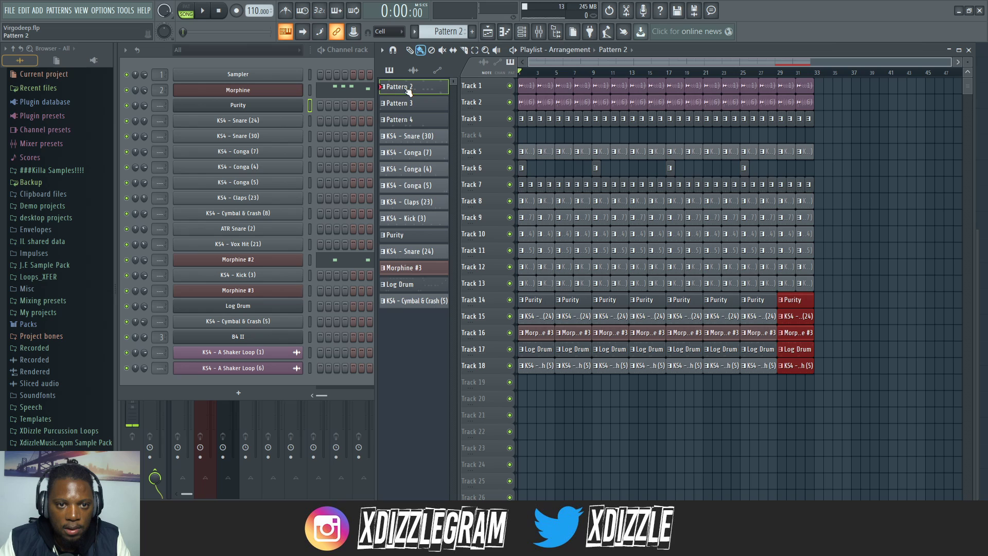
pyautogui.moveTo(407, 87); pyautogui.dragTo(404, 307)
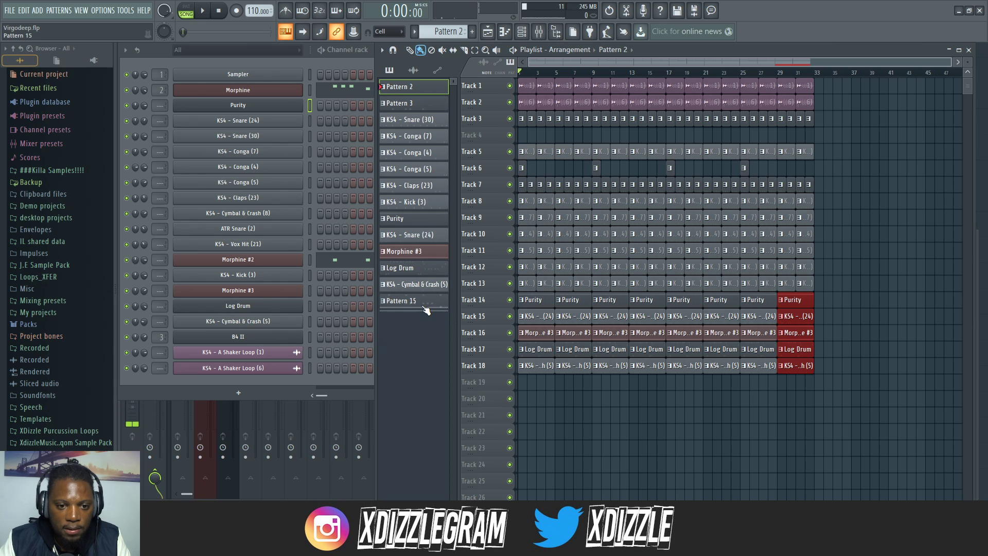
pyautogui.click(417, 301)
pyautogui.rightClick(421, 300)
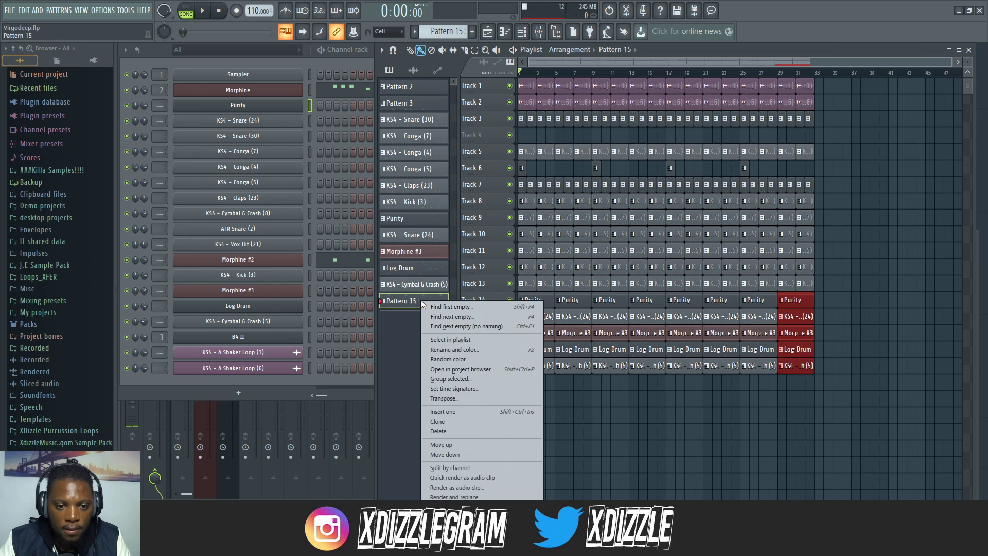
pyautogui.click(452, 468)
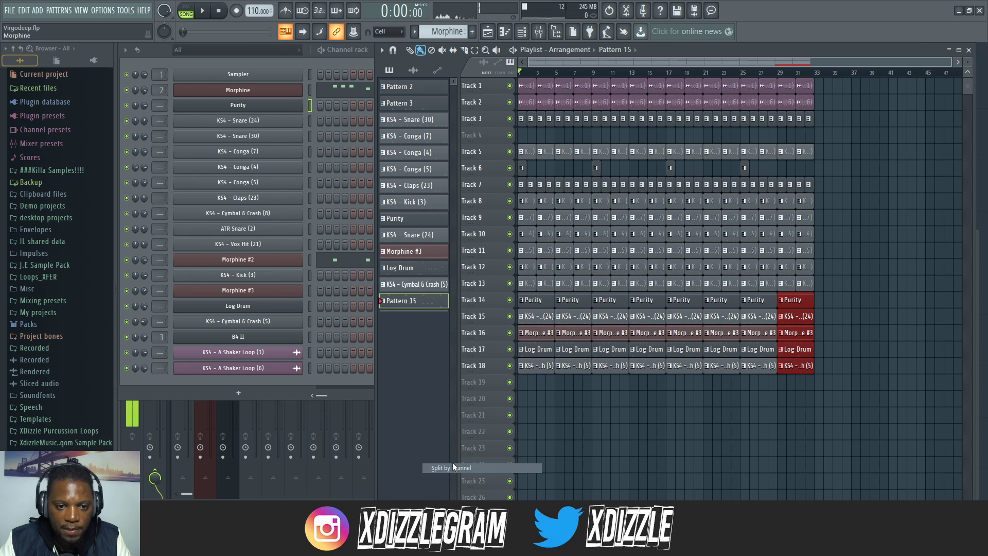
pyautogui.click(421, 318)
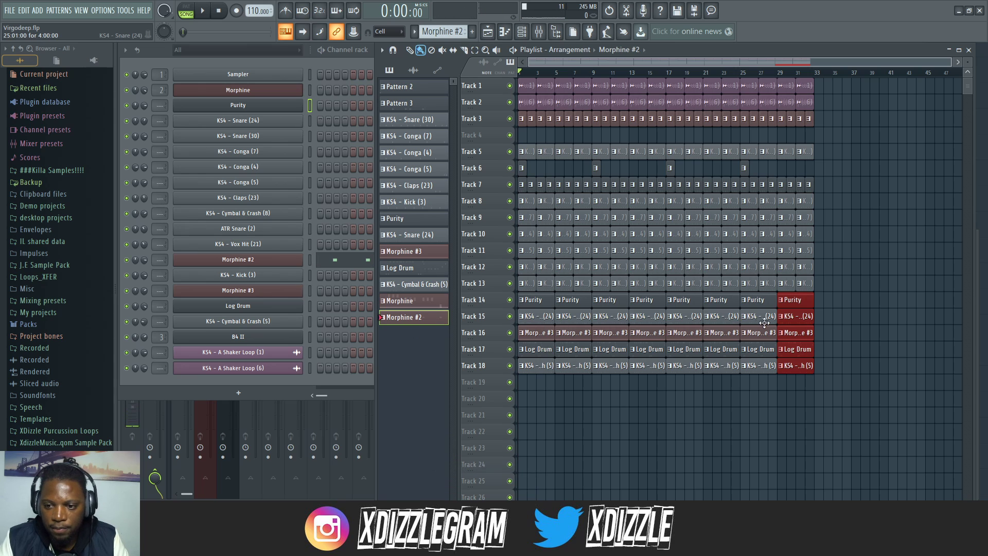
# Step: Delete all the Morphine clips from Track 3
pyautogui.click(865, 311)
pyautogui.moveTo(972, 72); pyautogui.dragTo(968, 61)
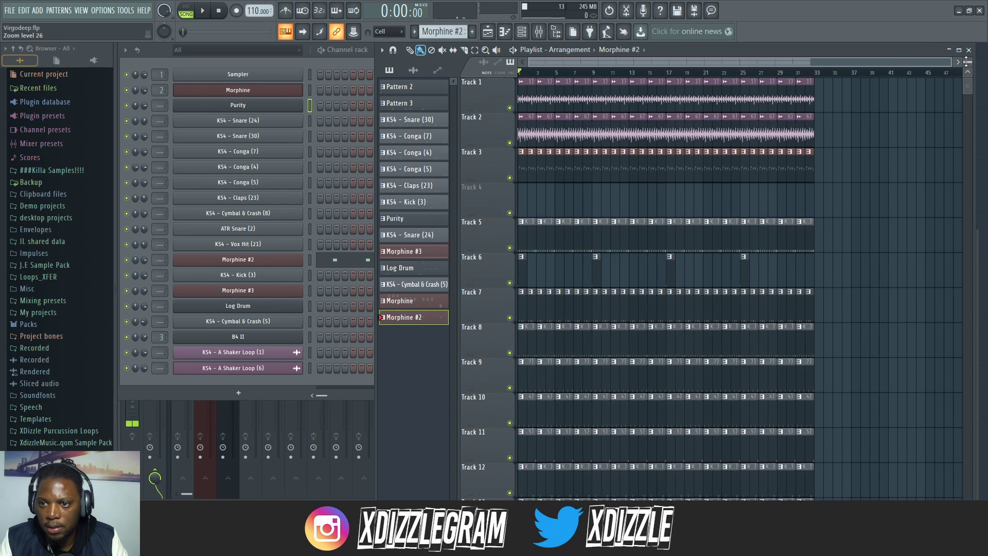
pyautogui.moveTo(849, 165); pyautogui.dragTo(530, 166)
pyautogui.press('Delete')
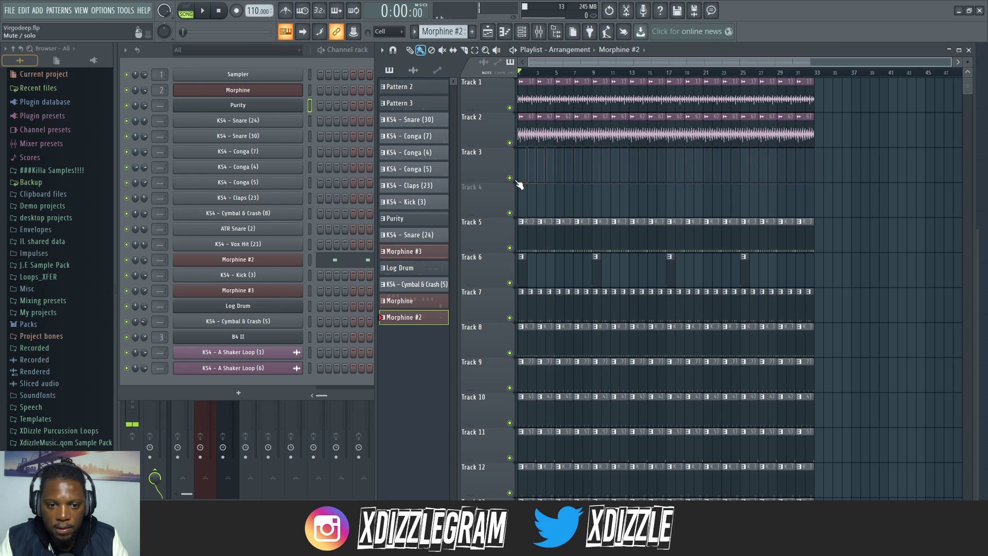
# Step: Place the Morphine and Morphine #2 patterns at bar 1 on Tracks 3 and 4 and duplicate them through bar 32
pyautogui.moveTo(416, 306); pyautogui.dragTo(507, 152)
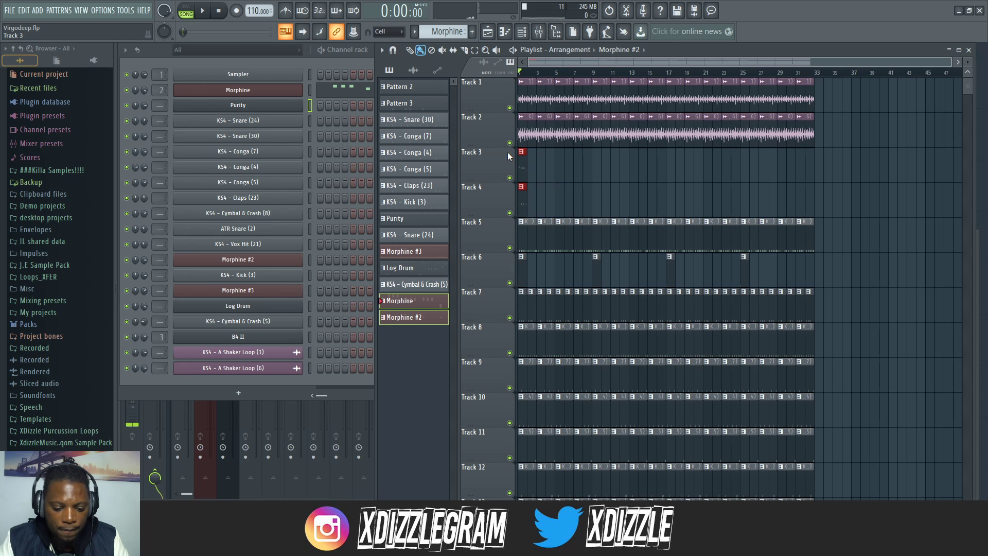
pyautogui.hotkey('ctrl', 'b')
pyautogui.hotkey('ctrl', 'b')
pyautogui.hotkey('ctrl', 'b')
pyautogui.hotkey('ctrl', 'b')
pyautogui.hotkey('ctrl', 'b')
pyautogui.hotkey('ctrl', 'b')
pyautogui.hotkey('ctrl', 'b')
pyautogui.hotkey('ctrl', 'b')
pyautogui.hotkey('ctrl', 'b')
pyautogui.hotkey('ctrl', 'b')
pyautogui.hotkey('ctrl', 'b')
pyautogui.hotkey('ctrl', 'b')
pyautogui.hotkey('ctrl', 'b')
pyautogui.hotkey('ctrl', 'b')
pyautogui.hotkey('ctrl', 'b')
pyautogui.hotkey('ctrl', 'b')
pyautogui.hotkey('ctrl', 'b')
pyautogui.hotkey('ctrl', 'b')
pyautogui.hotkey('ctrl', 'b')
pyautogui.hotkey('ctrl', 'b')
pyautogui.hotkey('ctrl', 'b')
pyautogui.hotkey('ctrl', 'b')
pyautogui.hotkey('ctrl', 'b')
pyautogui.hotkey('ctrl', 'b')
pyautogui.hotkey('ctrl', 'b')
pyautogui.hotkey('ctrl', 'b')
pyautogui.hotkey('ctrl', 'b')
pyautogui.hotkey('ctrl', 'b')
pyautogui.hotkey('ctrl', 'b')
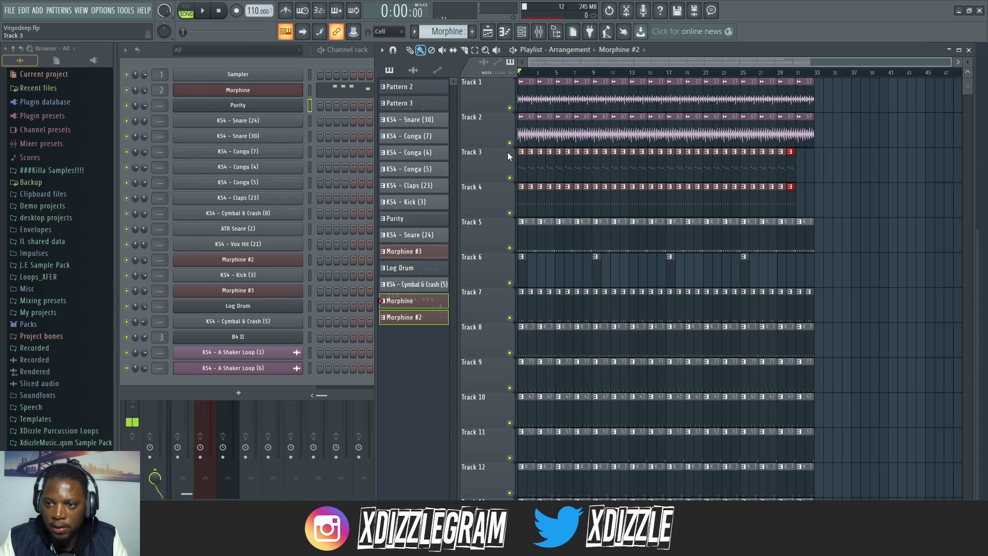
pyautogui.moveTo(968, 60); pyautogui.dragTo(968, 64)
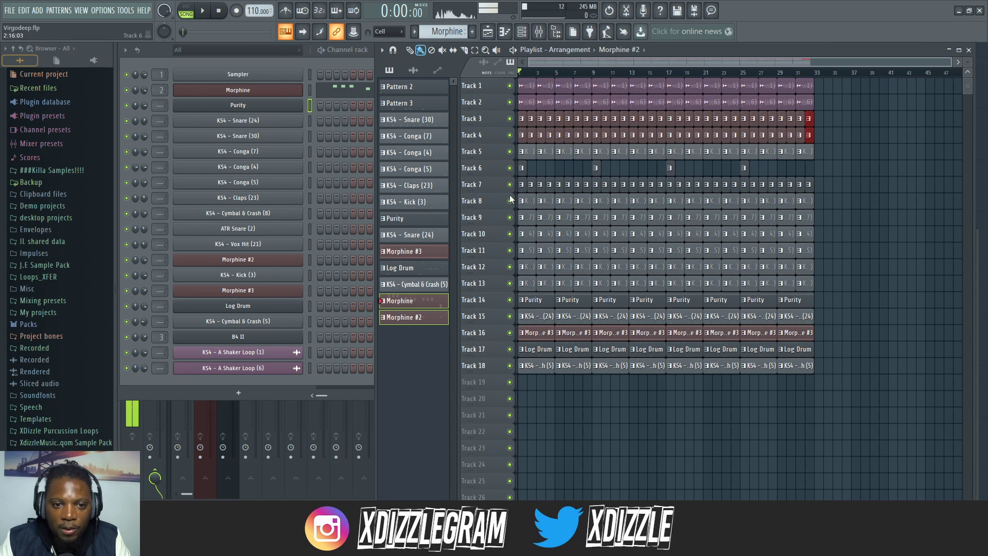
pyautogui.click(425, 318)
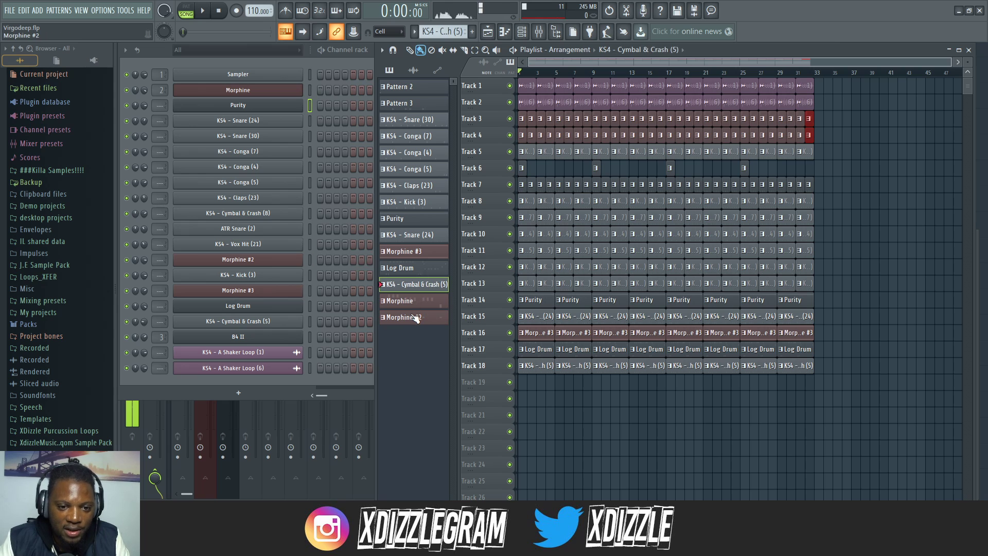
# Step: Give every pattern in the pattern list a random color
pyautogui.rightClick(418, 88)
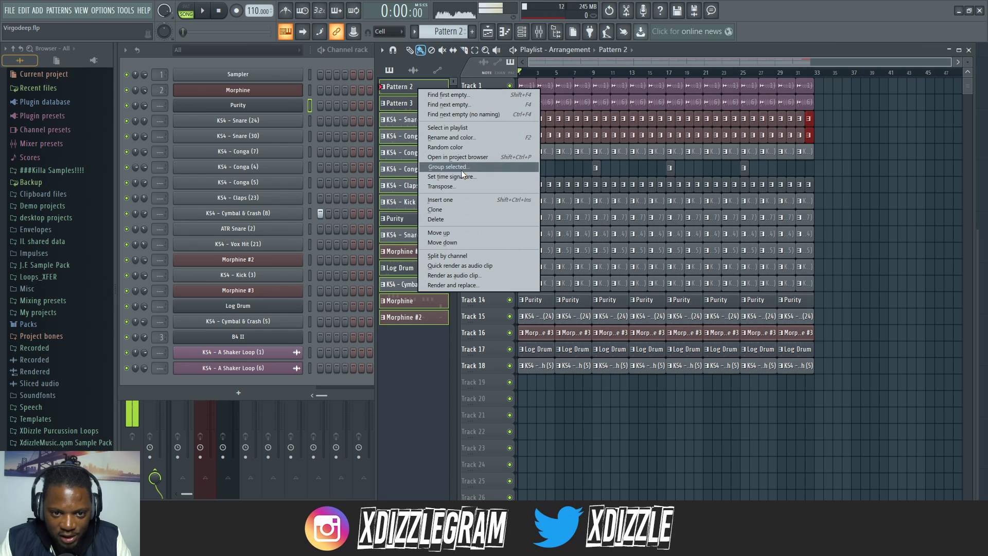
pyautogui.click(481, 148)
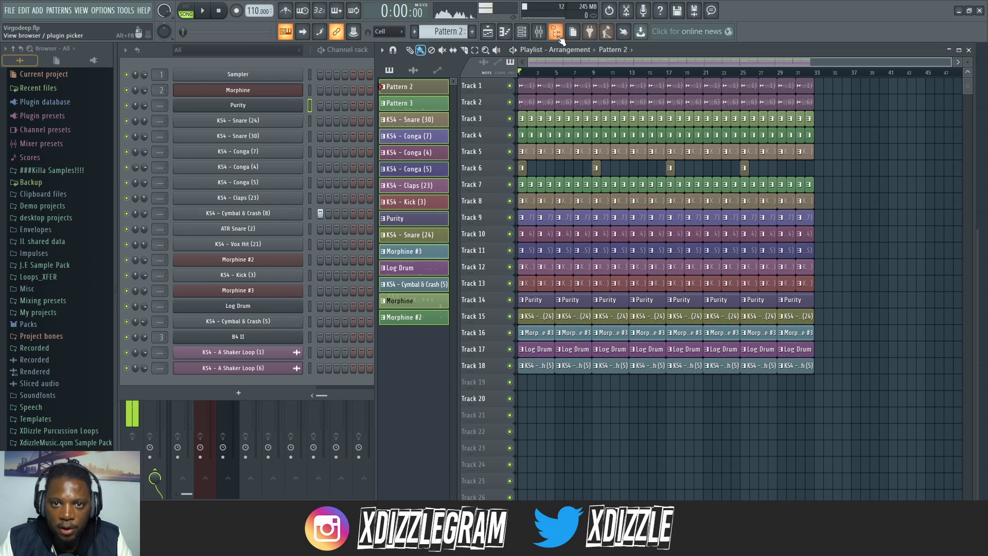
# Step: Open the mixer and play the song to check which mixer tracks receive signal
pyautogui.click(539, 32)
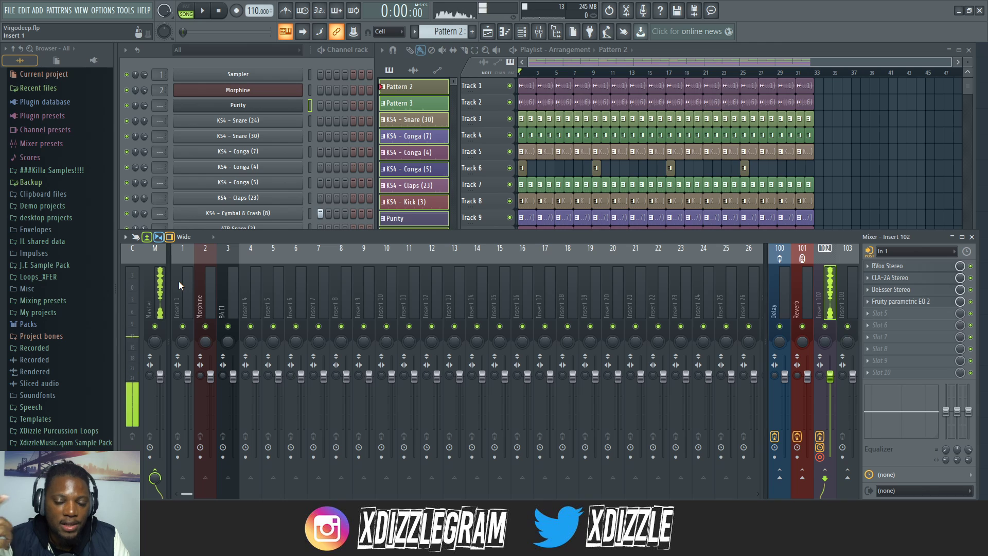
pyautogui.press('space')
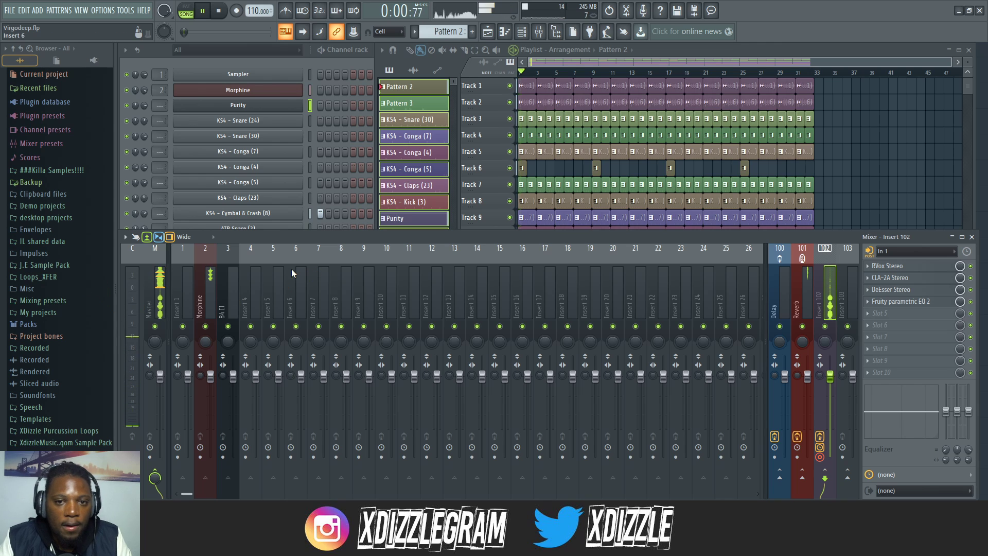
pyautogui.click(159, 49)
pyautogui.press('space')
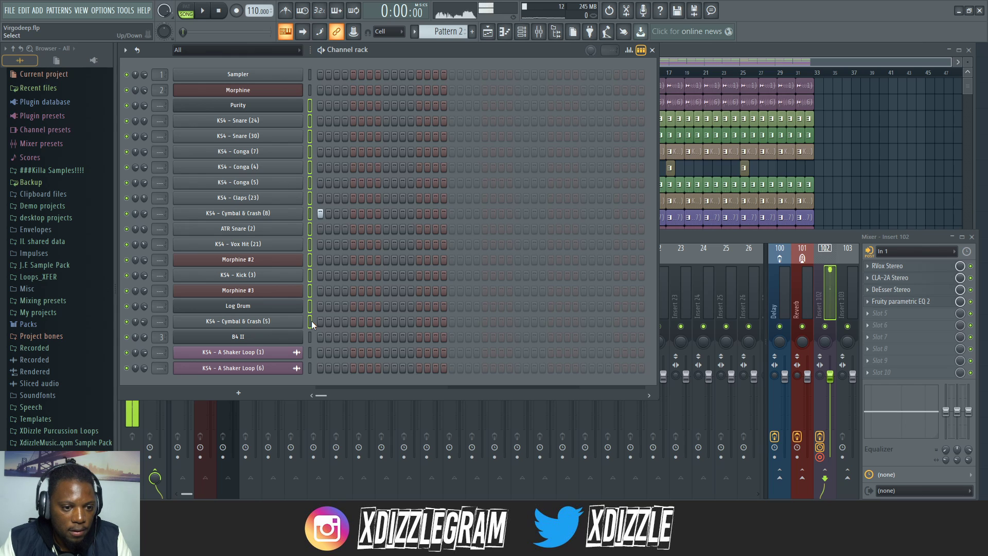
# Step: Route the channels from Purity through KS4 - Cymbal & Crash (5) to mixer tracks 4–18 and both shaker loops to tracks 19–20
pyautogui.hotkey('ctrl', 'l')
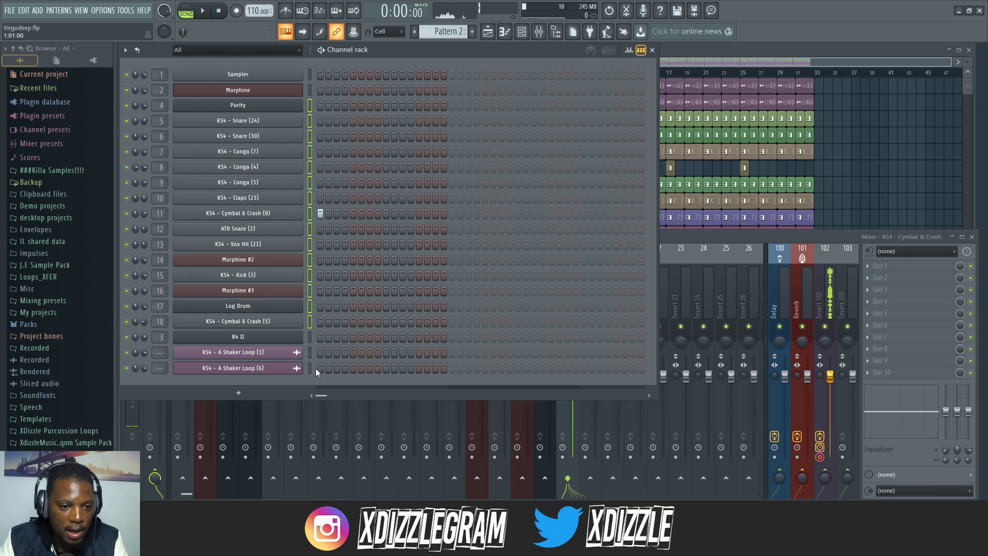
pyautogui.moveTo(308, 355); pyautogui.dragTo(311, 368)
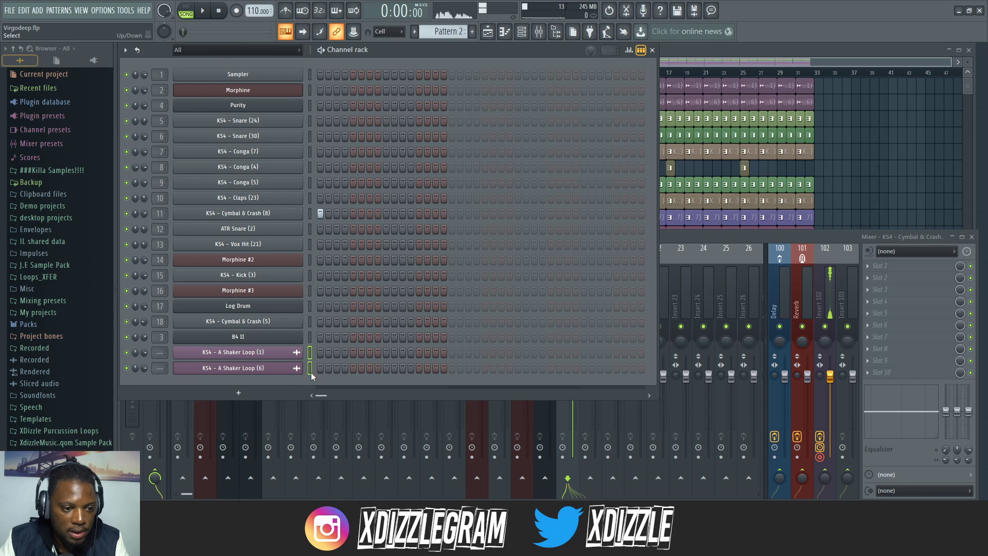
pyautogui.hotkey('ctrl', 'l')
# Step: Play the song briefly with the mixer in view to check the levels on the newly routed tracks
pyautogui.click(695, 238)
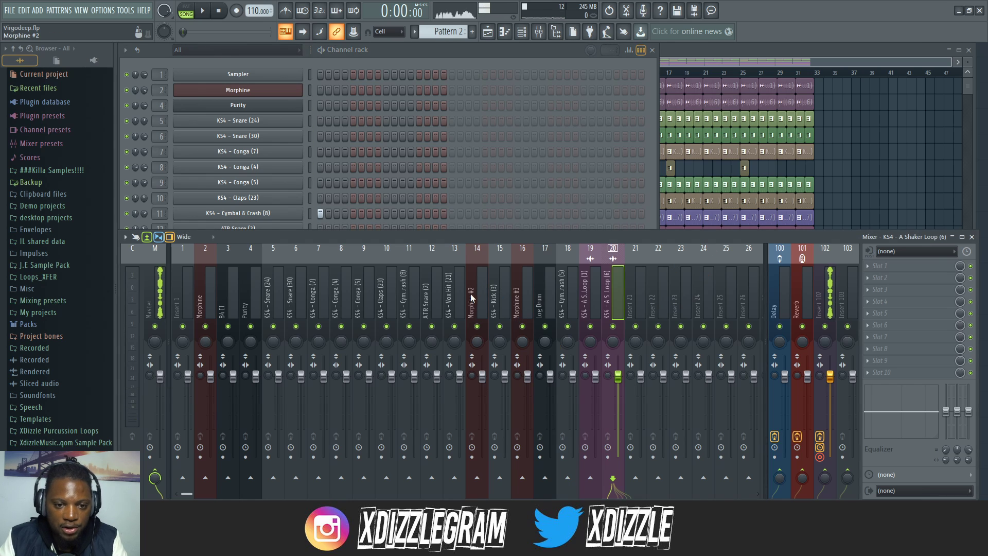
pyautogui.press('space')
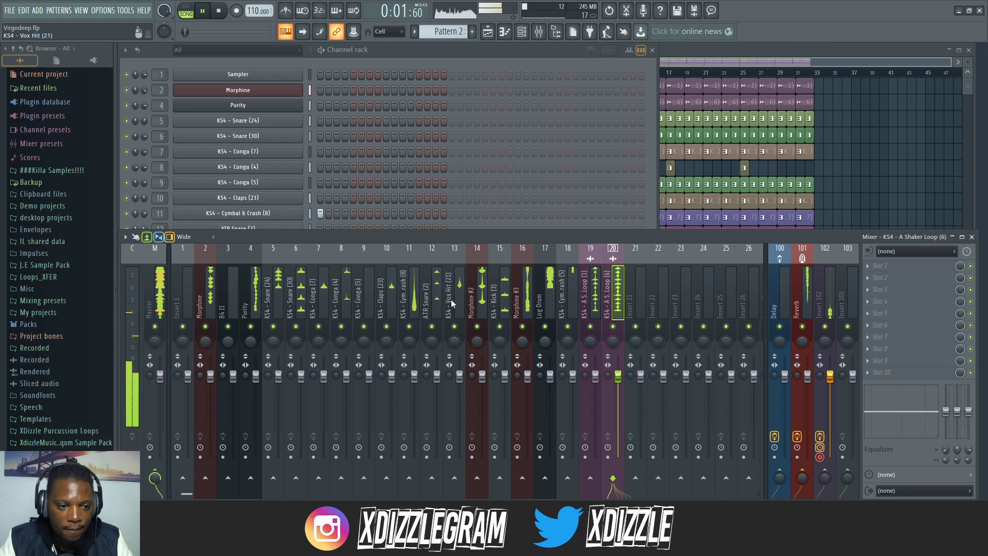
pyautogui.press('space')
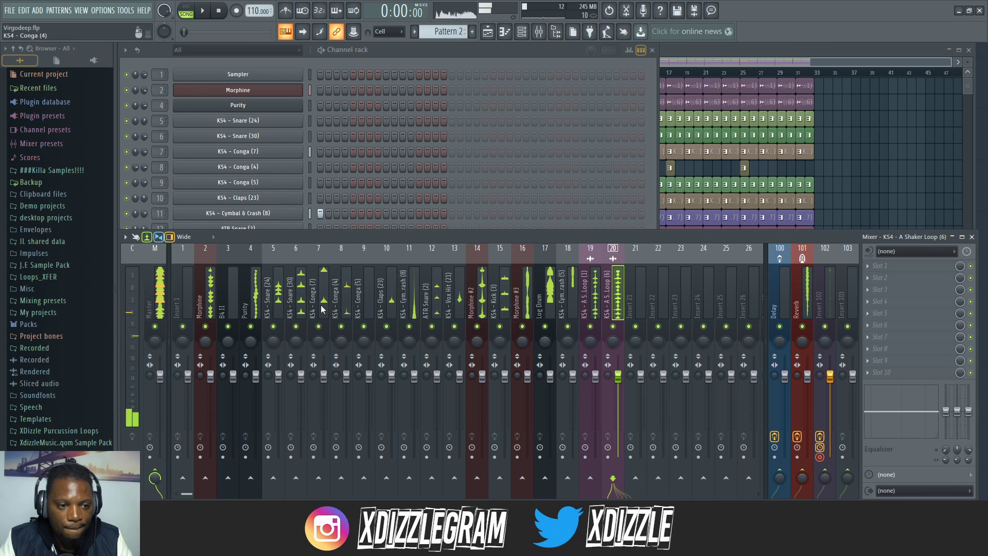
# Step: Rename mixer track Insert 1 as Mastering and color it green
pyautogui.click(189, 298)
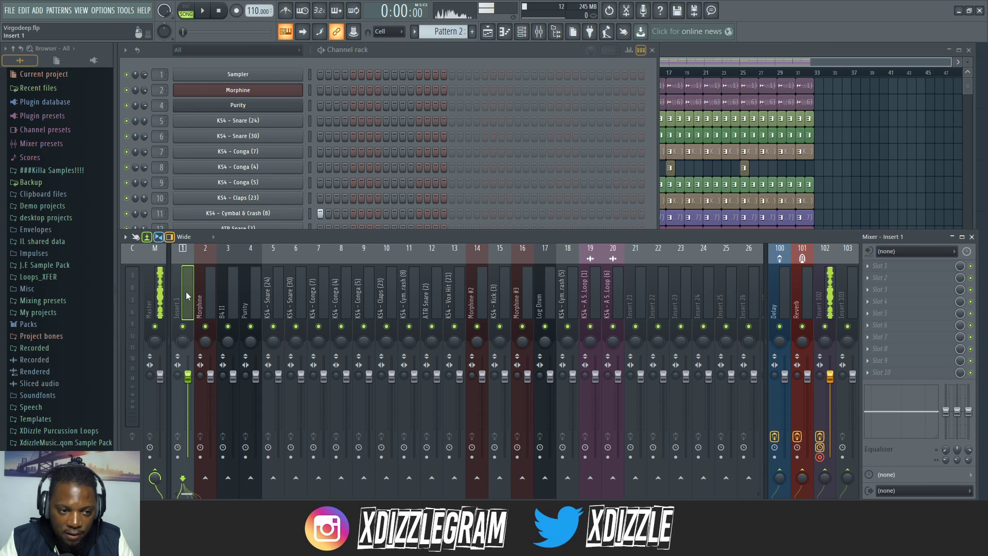
pyautogui.click(158, 298)
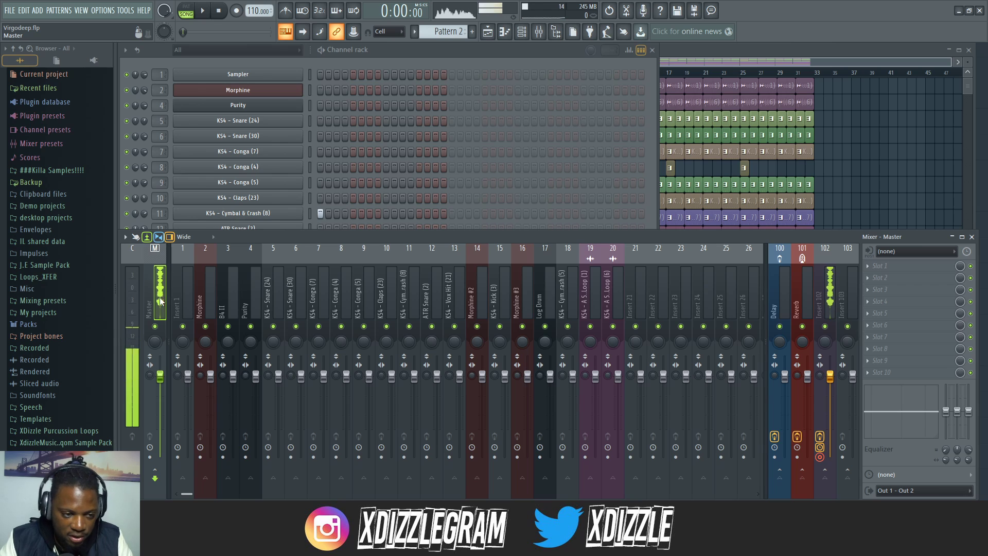
pyautogui.click(186, 292)
pyautogui.press('F2')
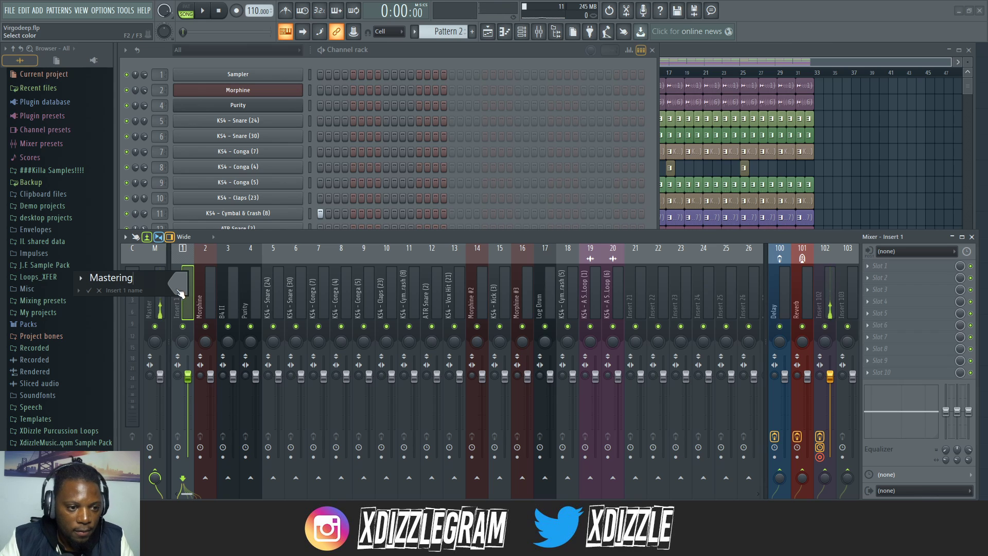
pyautogui.click(180, 292)
pyautogui.click(214, 278)
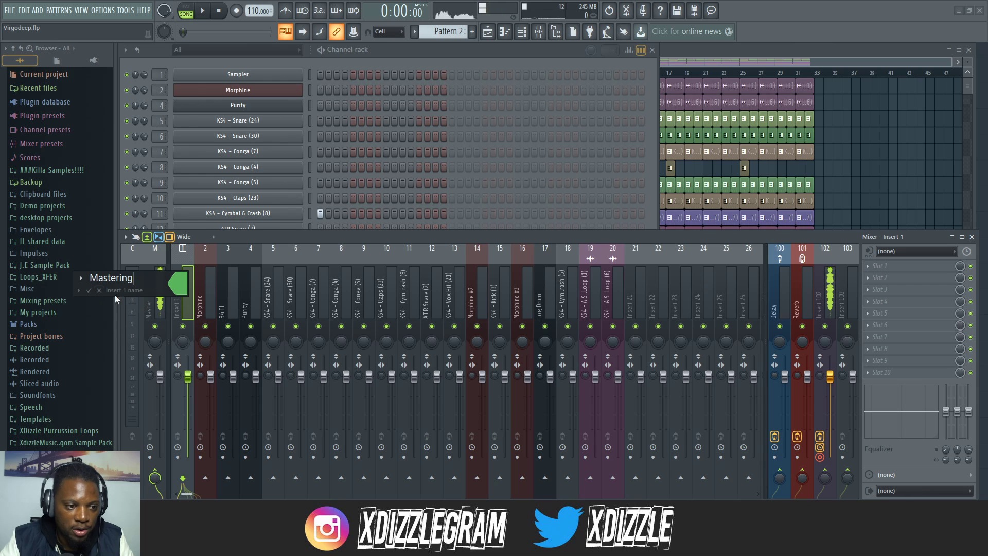
pyautogui.click(89, 291)
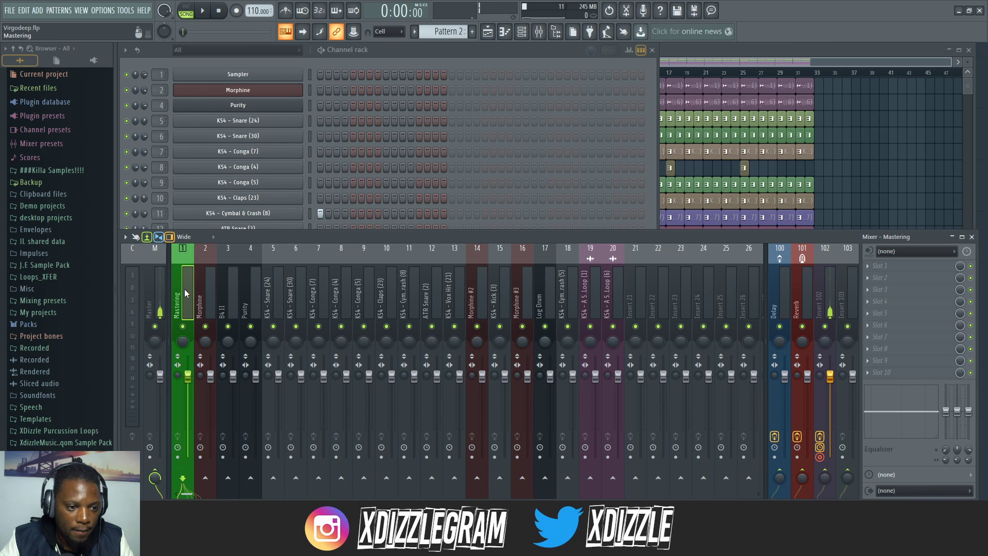
# Step: Select mixer tracks 1 to 20 and create a submix with the Mastering track as its destination
pyautogui.click(208, 289)
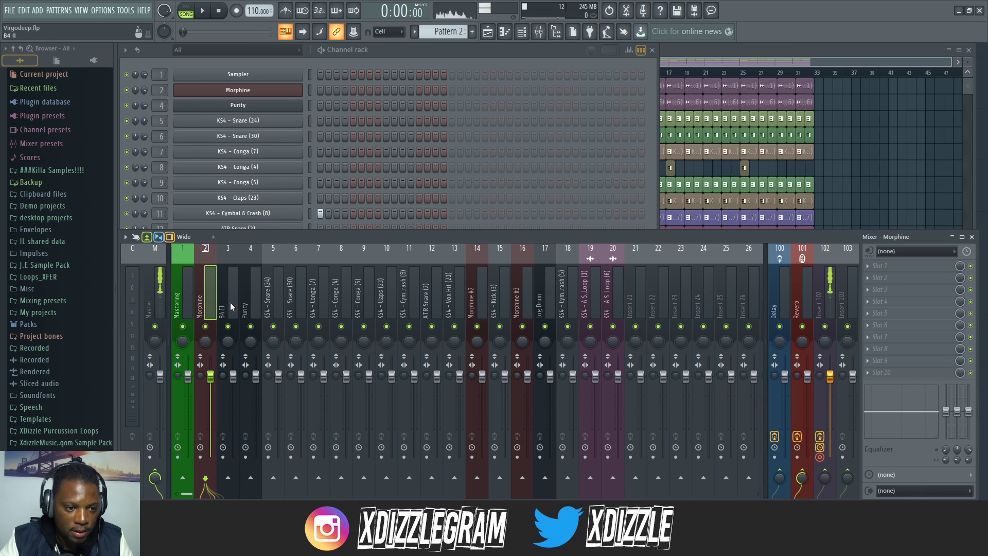
pyautogui.click(178, 293)
pyautogui.click(614, 304)
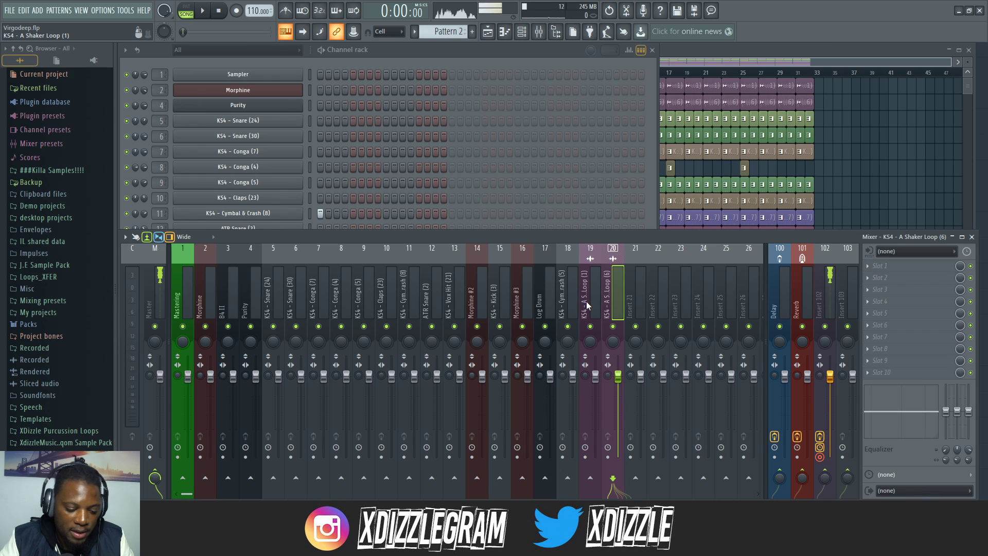
pyautogui.moveTo(586, 301); pyautogui.dragTo(190, 298)
pyautogui.rightClick(190, 298)
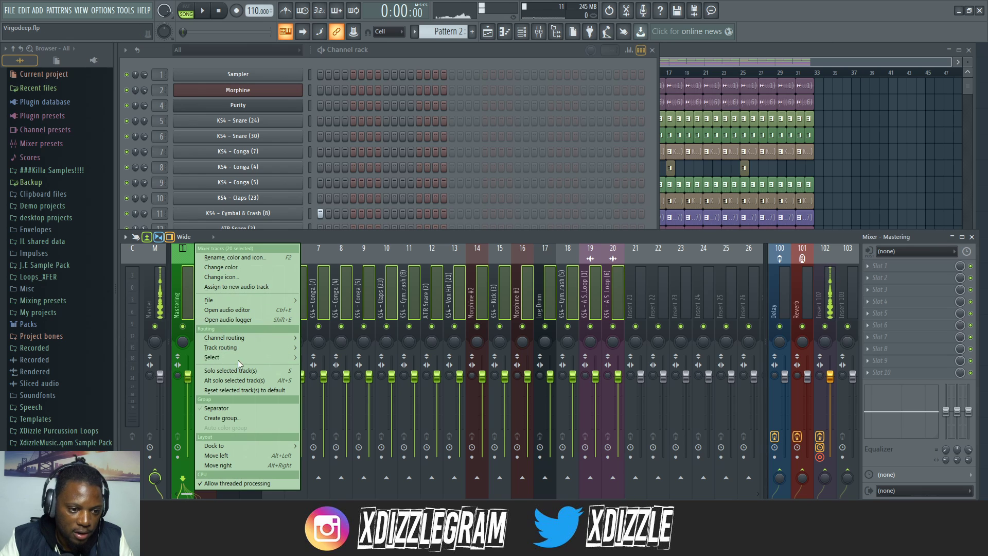
pyautogui.moveTo(243, 347)
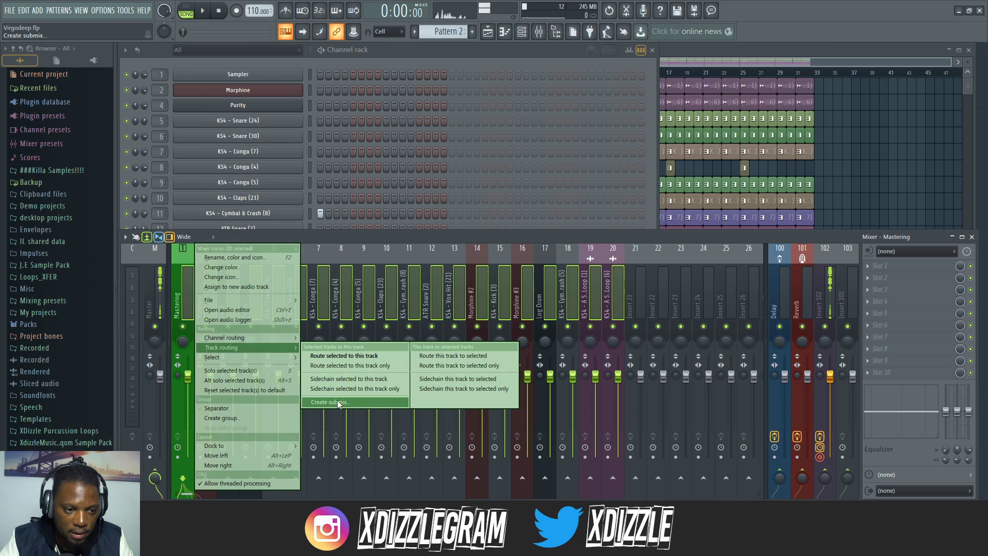
pyautogui.click(338, 403)
pyautogui.click(242, 400)
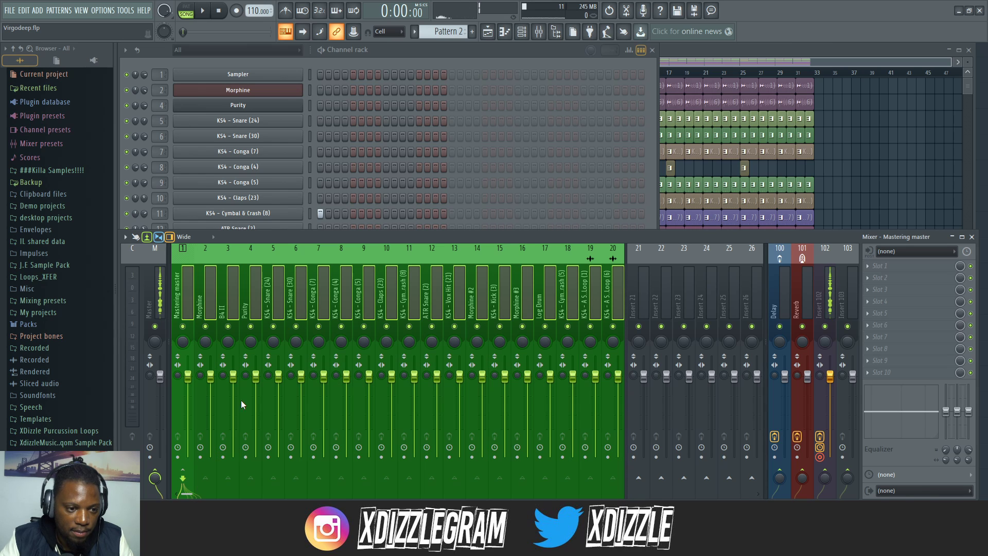
# Step: Change the color of the Mastering master mixer track to blue
pyautogui.click(182, 288)
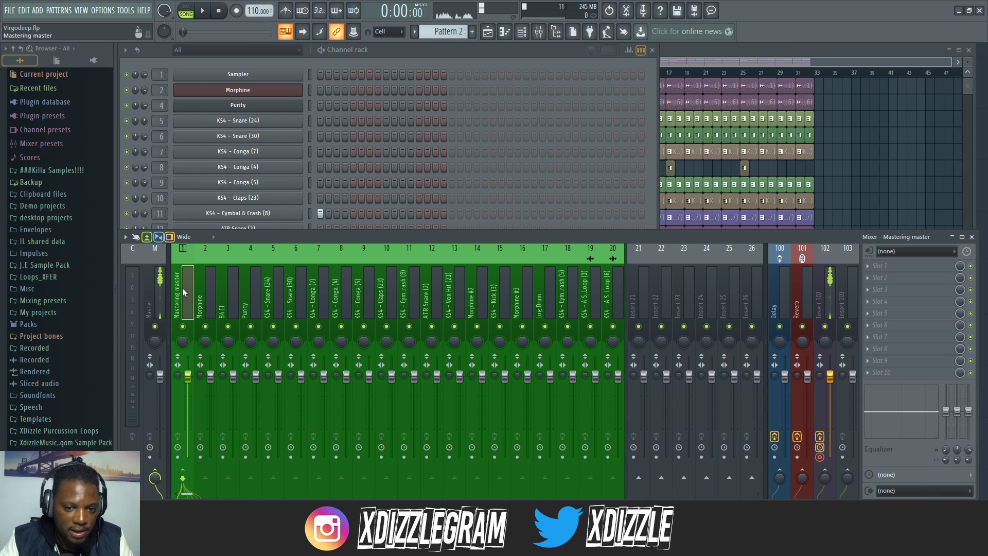
pyautogui.click(200, 289)
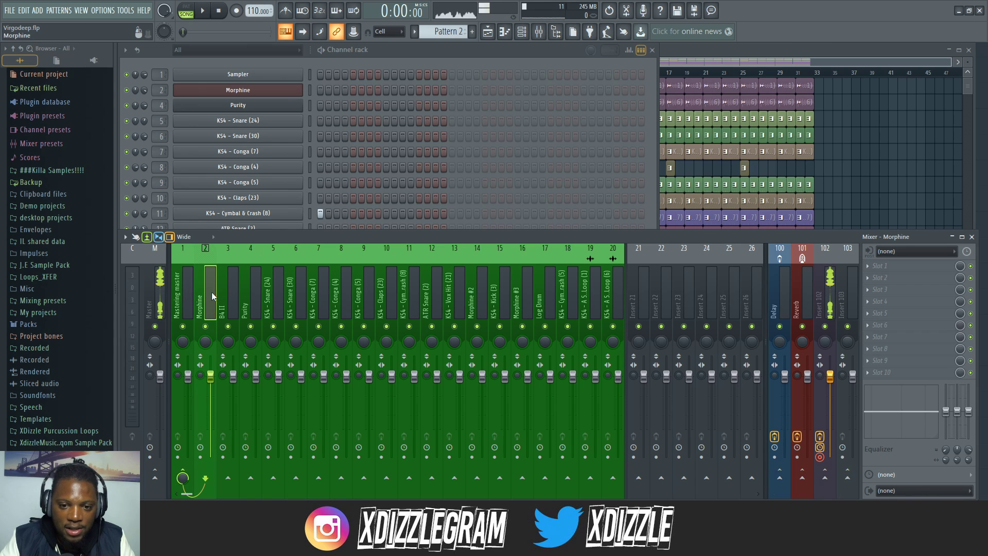
pyautogui.click(186, 295)
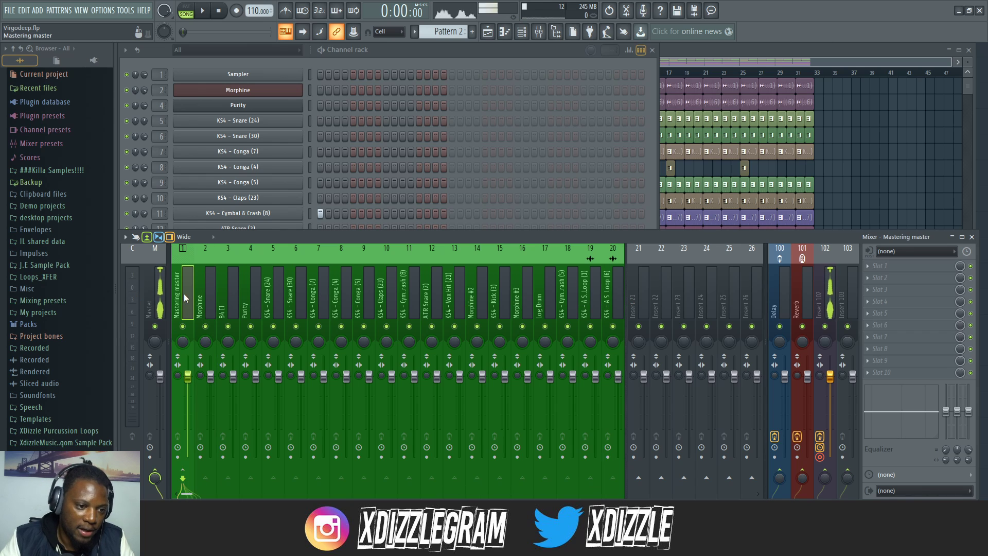
pyautogui.rightClick(187, 296)
pyautogui.click(235, 257)
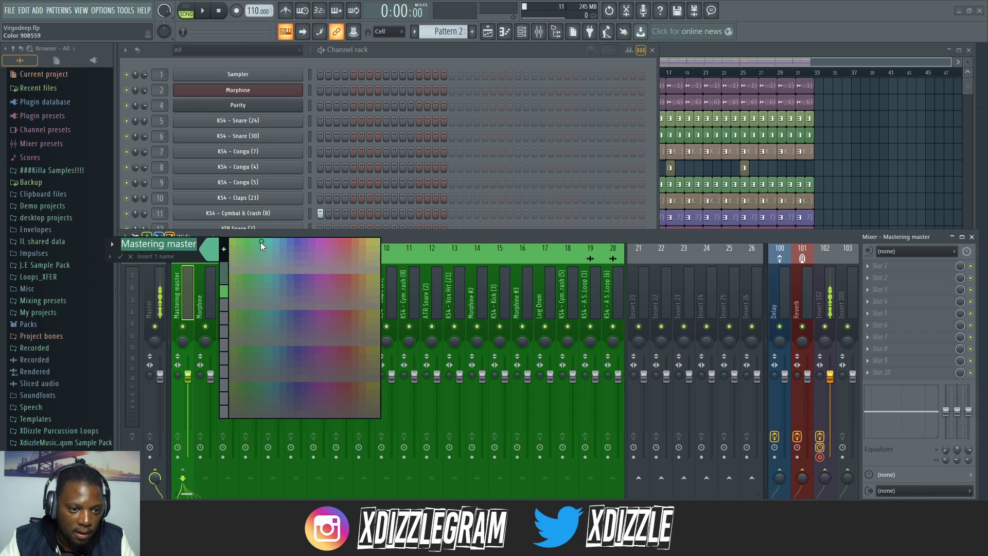
pyautogui.click(278, 240)
pyautogui.click(122, 257)
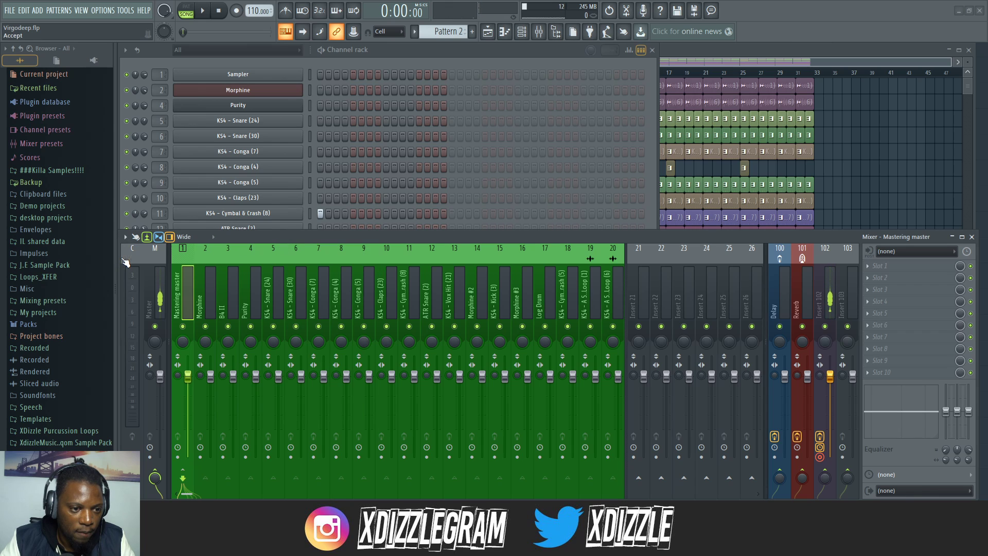
# Step: Play the song and examine the routing and levels of the Master, Mastering master and Morphine mixer tracks
pyautogui.click(613, 292)
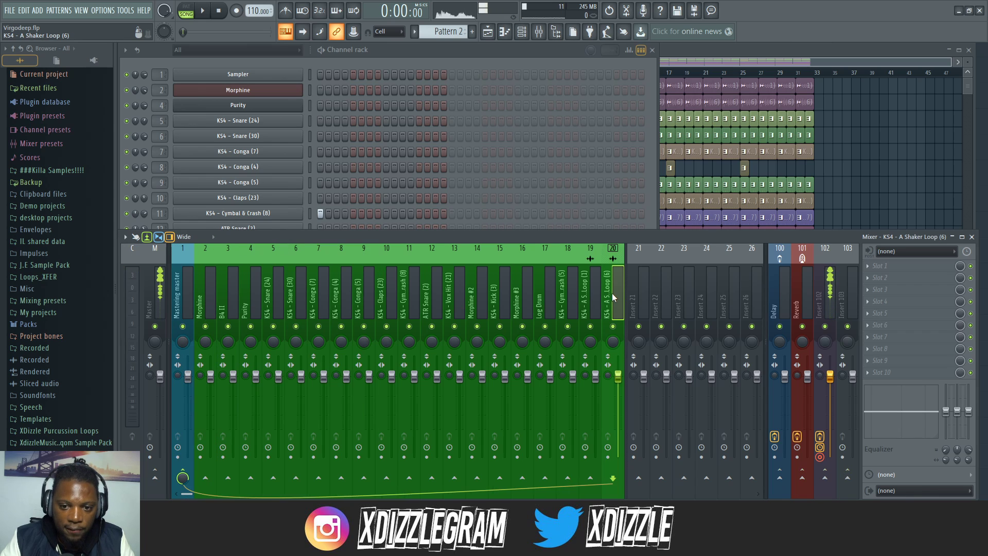
pyautogui.click(186, 298)
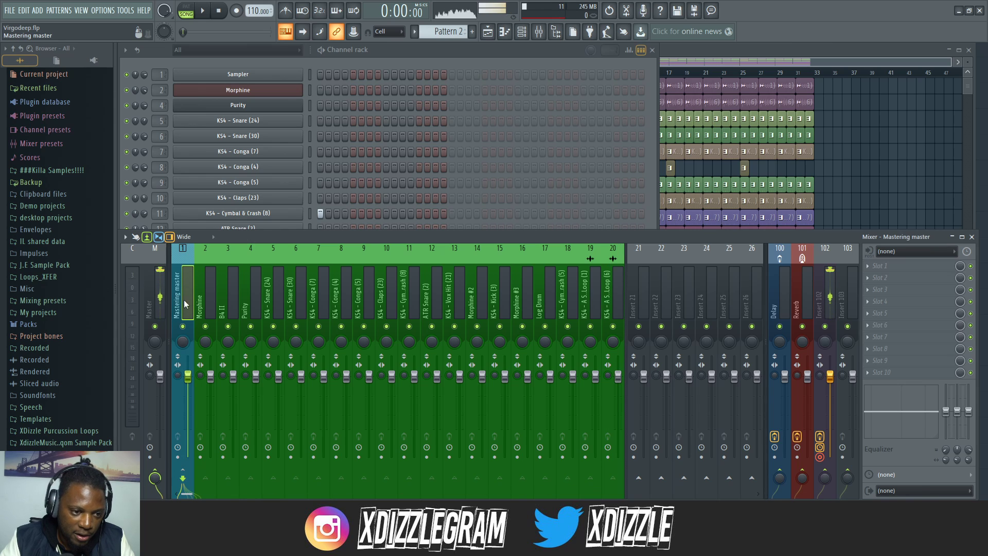
pyautogui.click(161, 286)
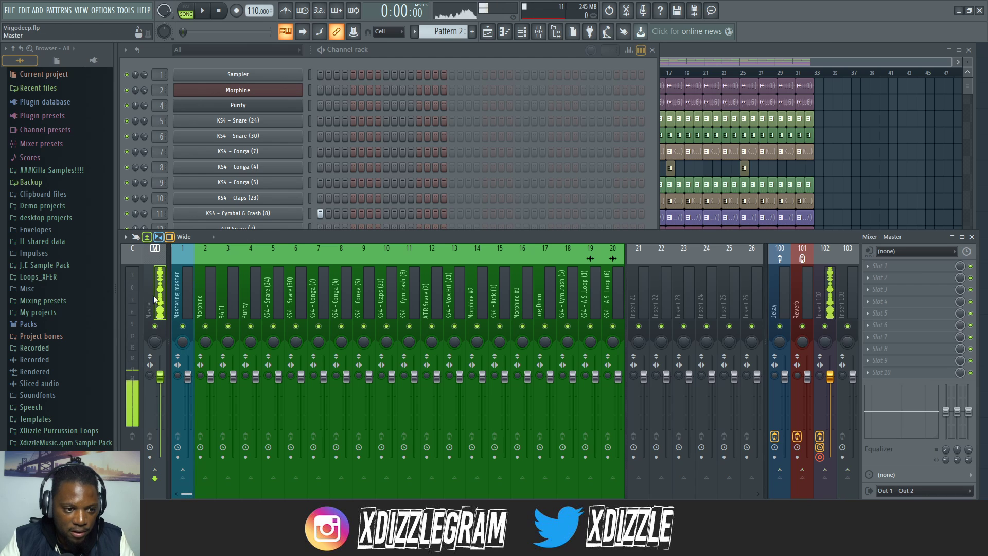
pyautogui.press('space')
pyautogui.click(185, 309)
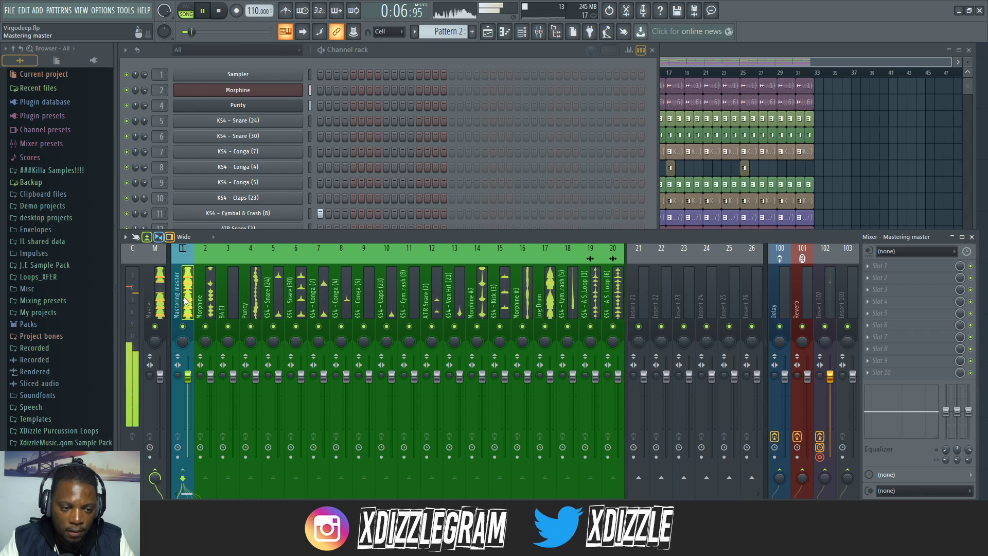
pyautogui.press('space')
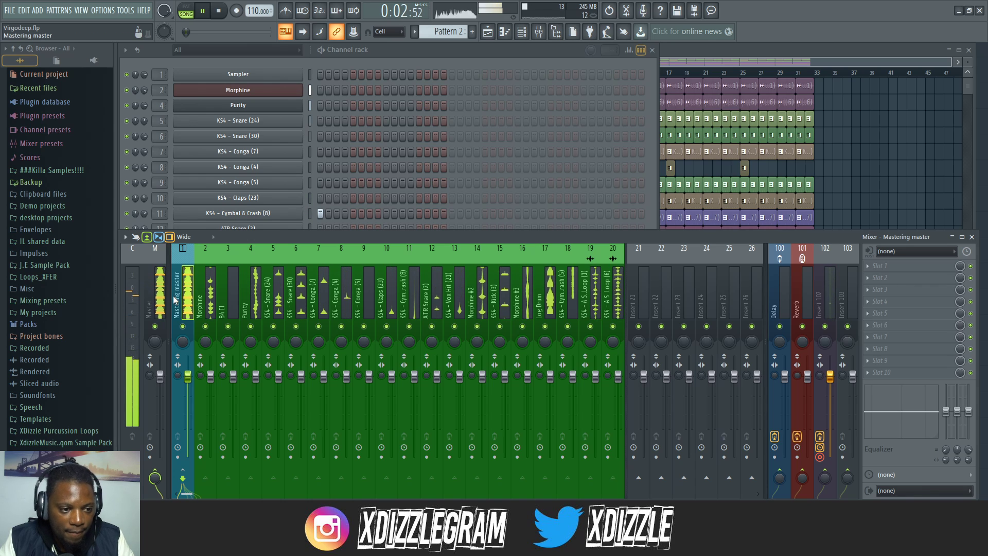
pyautogui.click(201, 302)
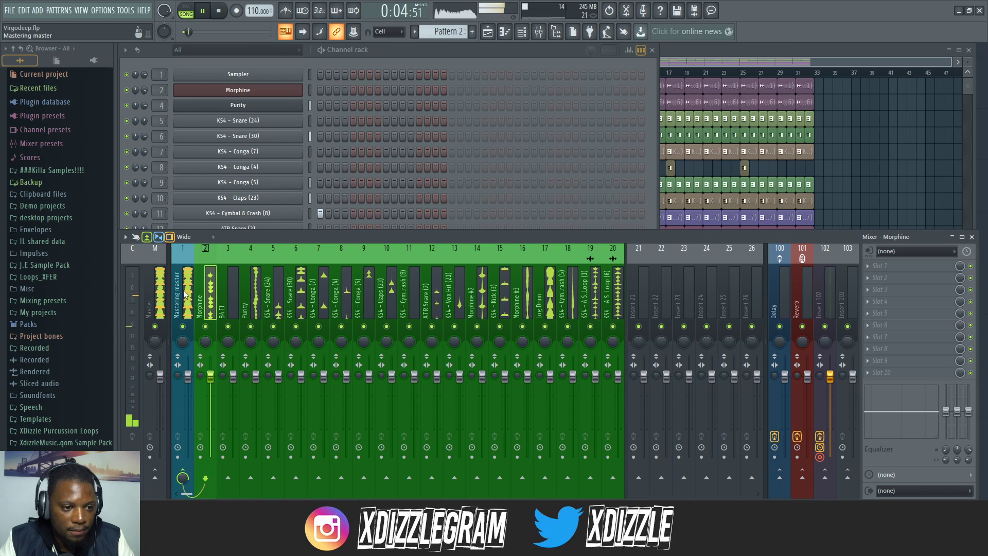
pyautogui.click(186, 301)
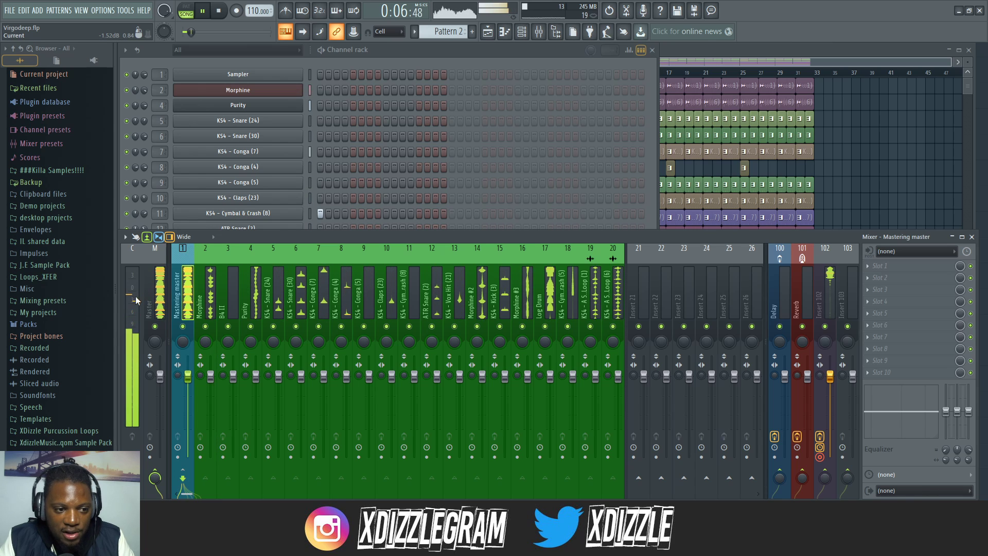
pyautogui.press('space')
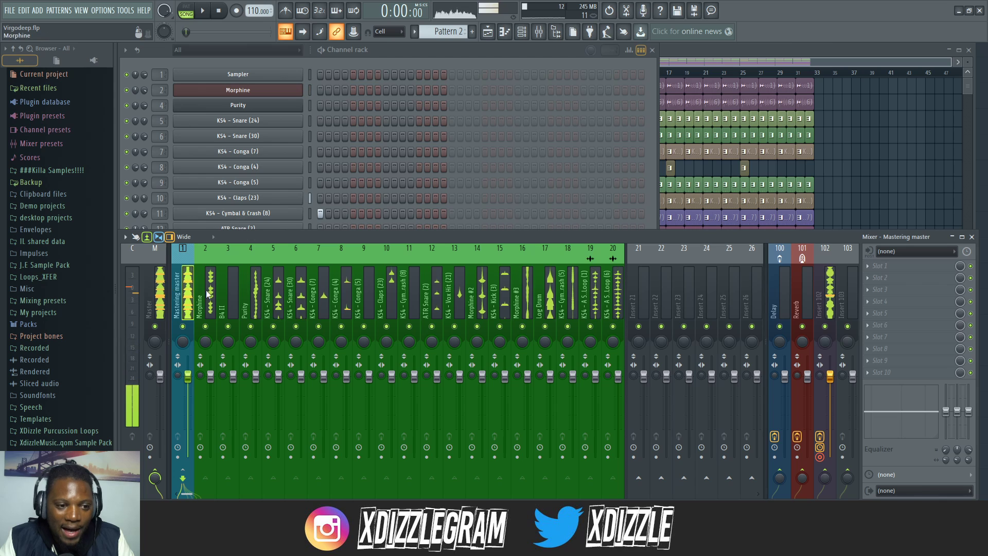
# Step: Select mixer tracks 2 to 20, from Morphine to the last shaker loop, and lower their volume together to -9.0 dB
pyautogui.click(209, 301)
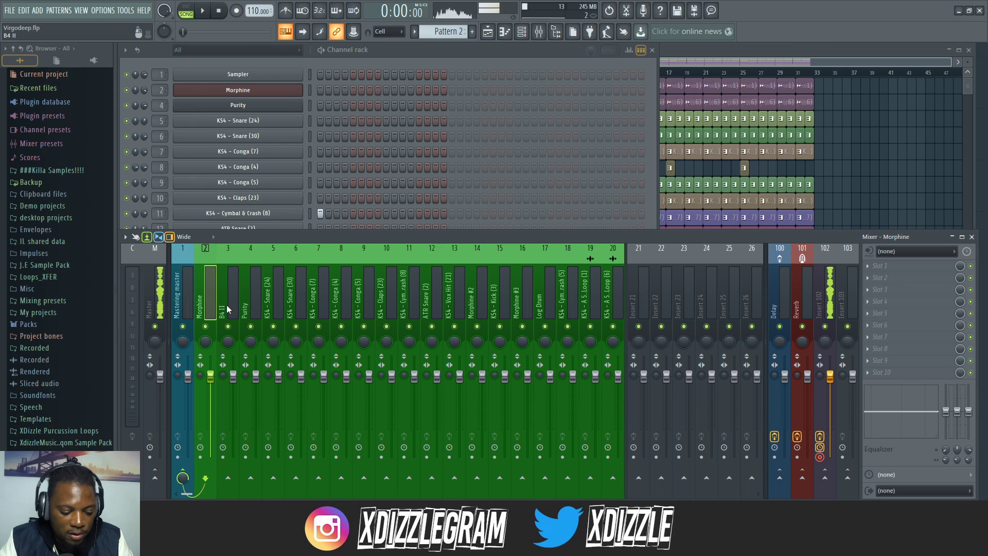
pyautogui.moveTo(225, 300); pyautogui.dragTo(612, 304)
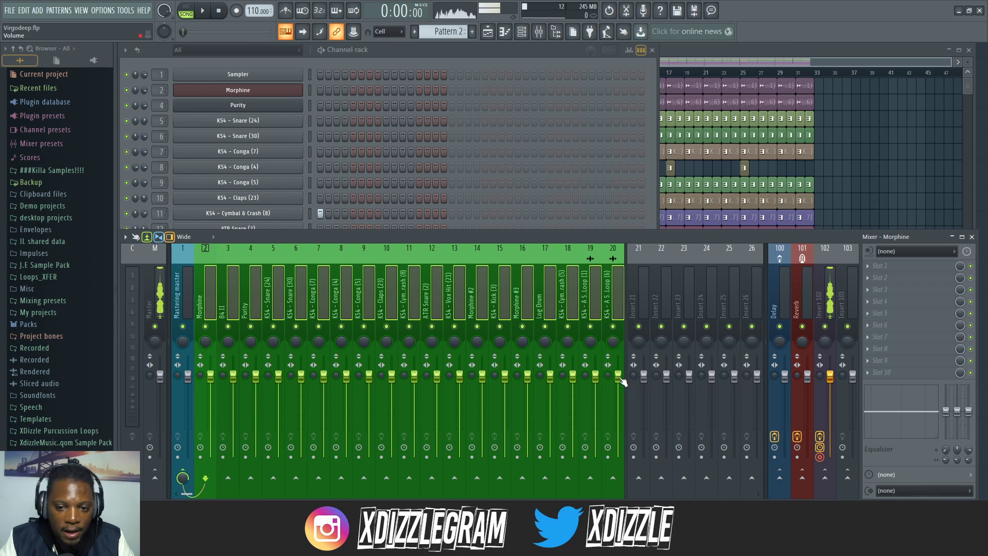
pyautogui.moveTo(618, 377); pyautogui.dragTo(618, 406)
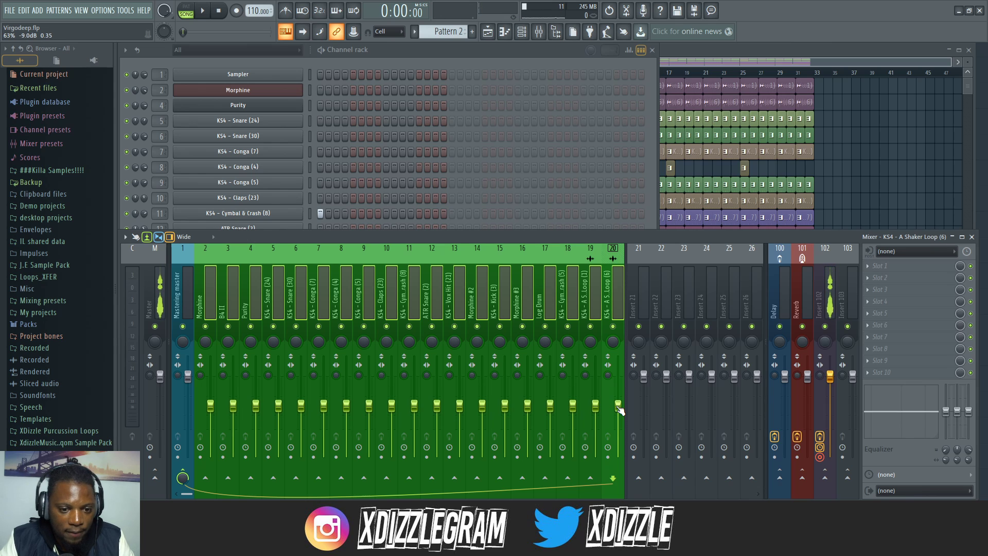
# Step: Play the song and check the level of the Mastering master mixer track
pyautogui.press('space')
pyautogui.click(191, 294)
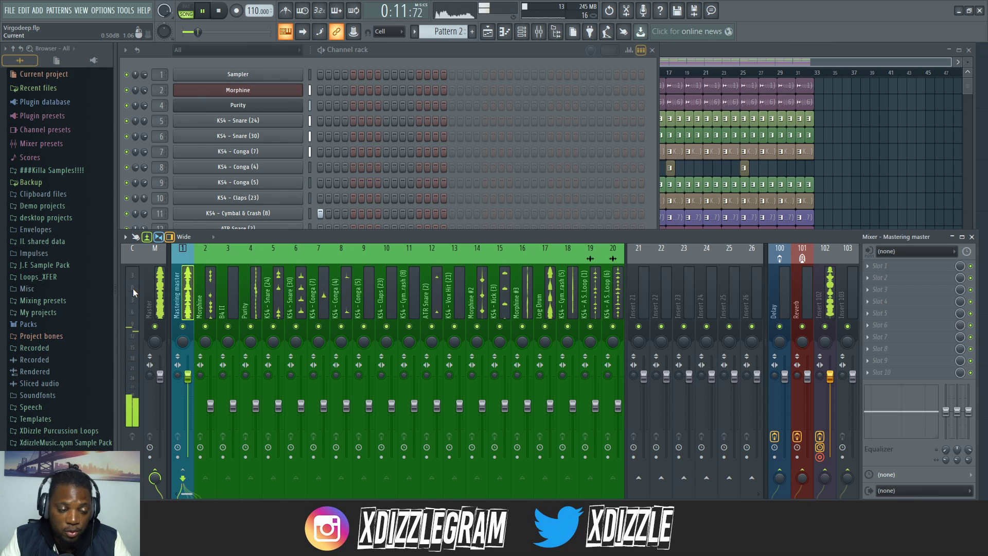
pyautogui.press('space')
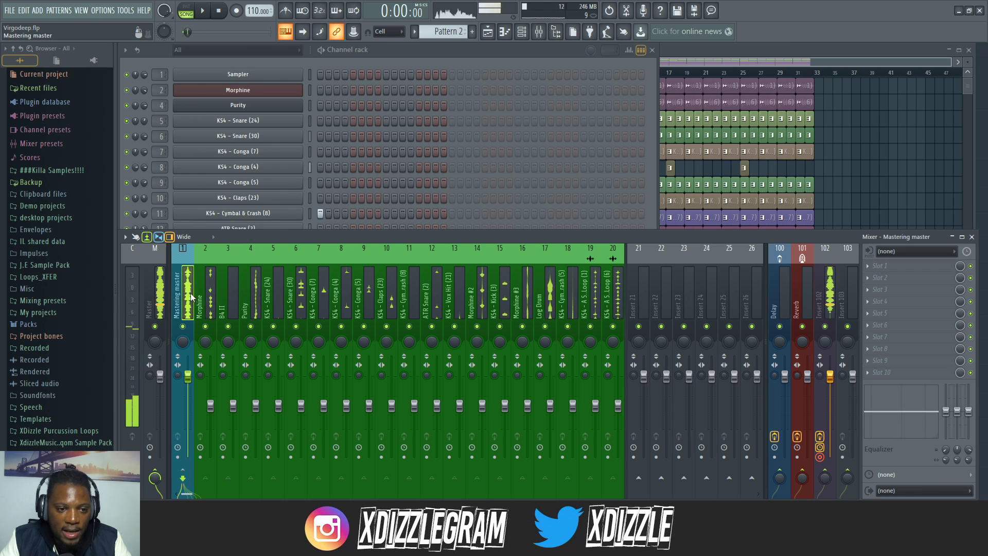
# Step: Switch to the Morphine pattern and play it on its own in pattern mode
pyautogui.click(398, 63)
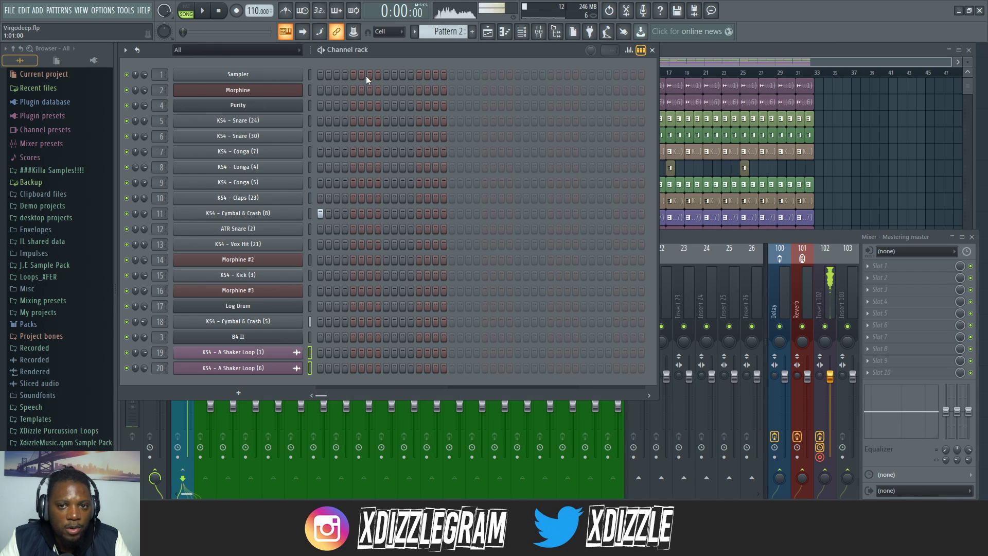
pyautogui.click(715, 54)
pyautogui.click(168, 54)
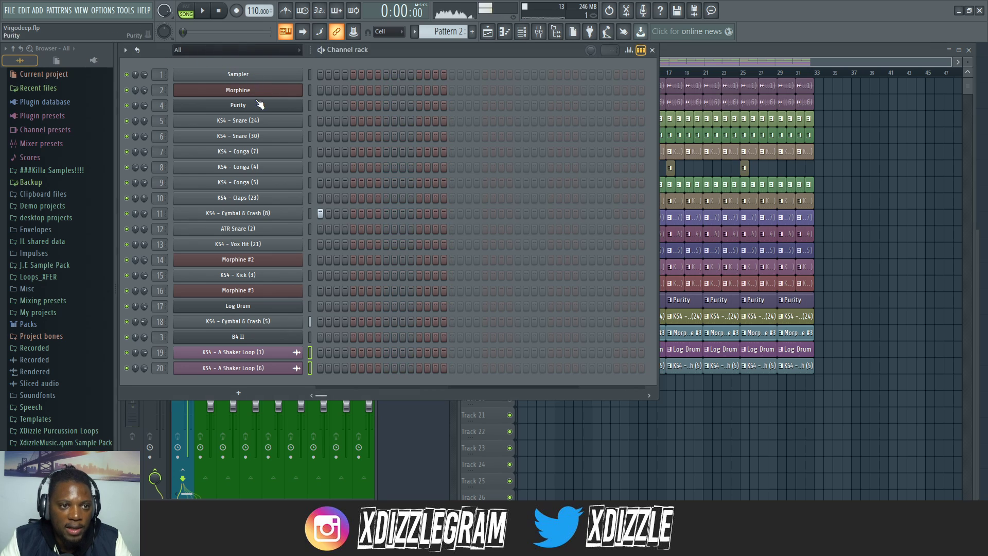
pyautogui.click(256, 91)
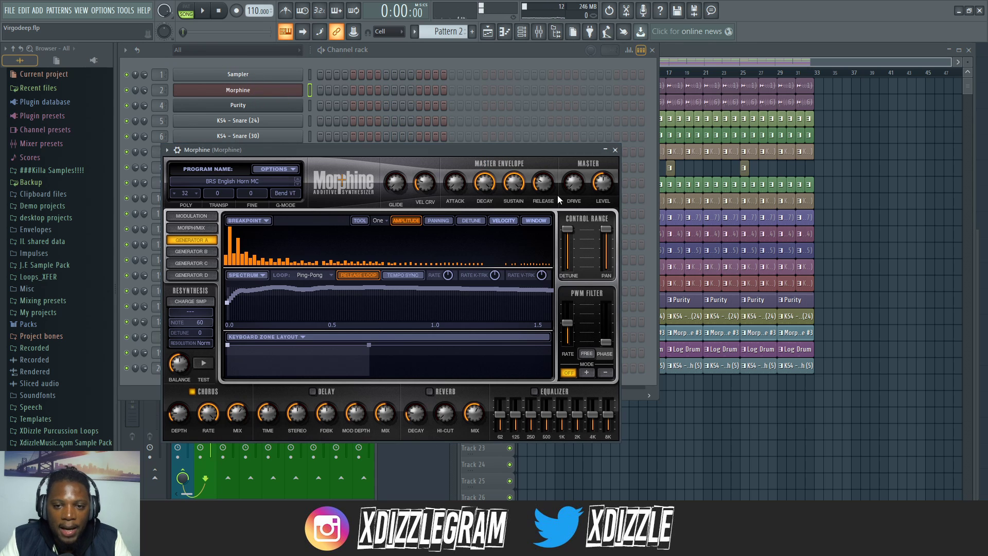
pyautogui.click(456, 51)
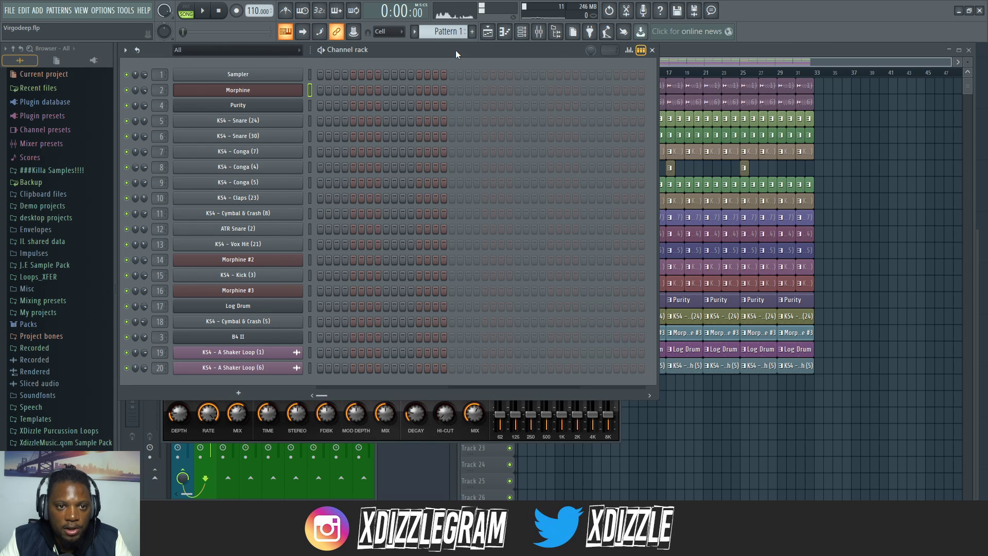
pyautogui.press('KP_Add')
pyautogui.press('KP_Add')
pyautogui.press('KP_Add')
pyautogui.press('KP_Add')
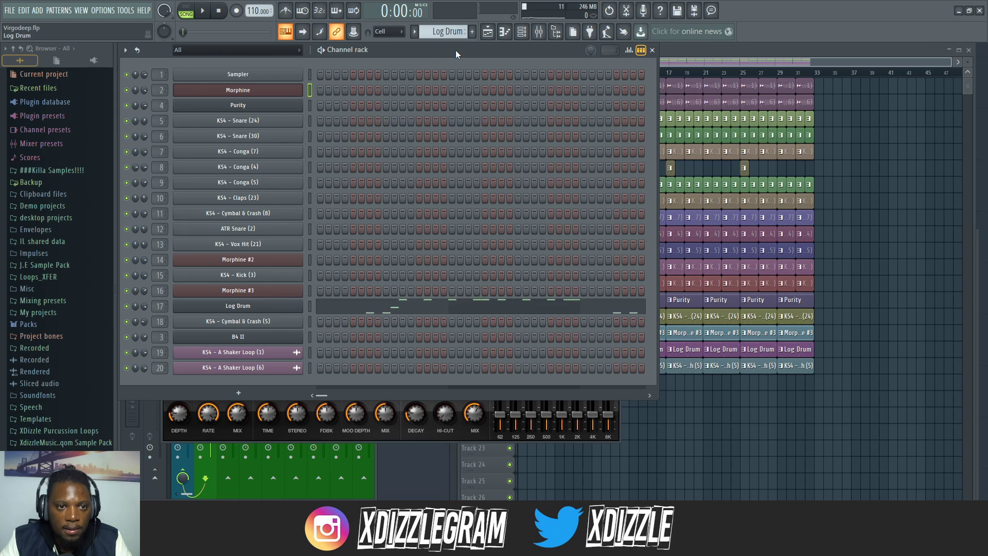
pyautogui.press('KP_Add')
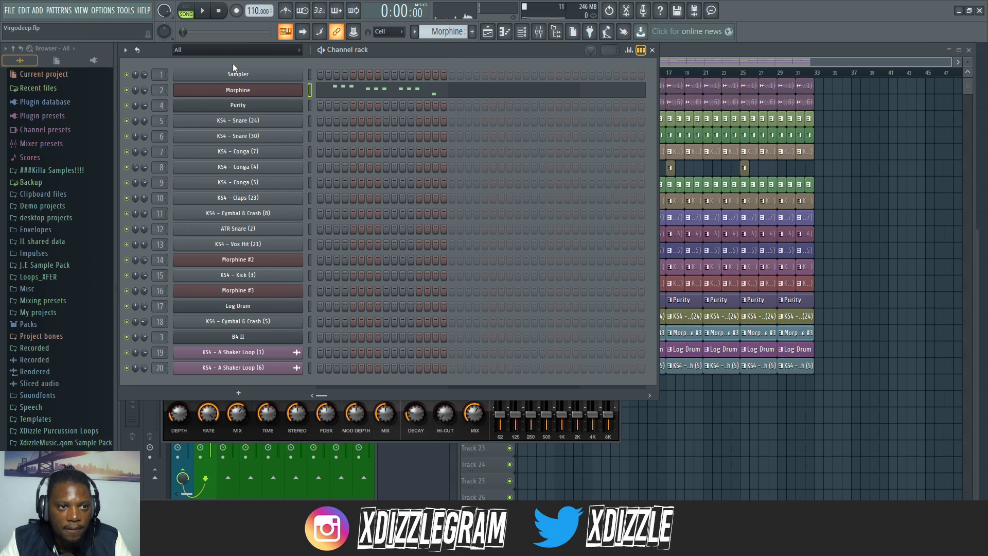
pyautogui.click(188, 11)
pyautogui.press('space')
# Step: Set the Morphine synth's master level to 9.2 dB while checking its mixer track
pyautogui.click(238, 90)
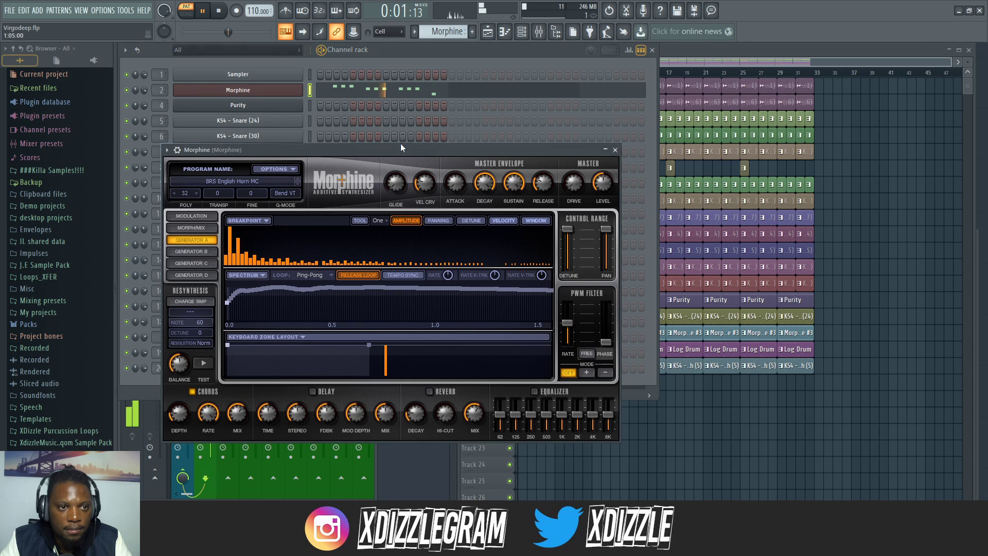
pyautogui.moveTo(536, 147); pyautogui.dragTo(640, 119)
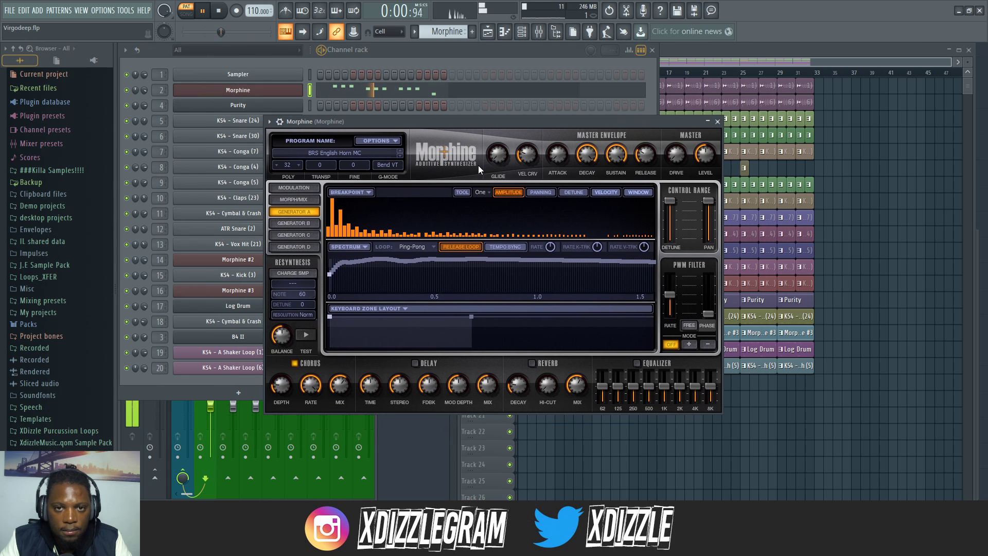
pyautogui.click(537, 32)
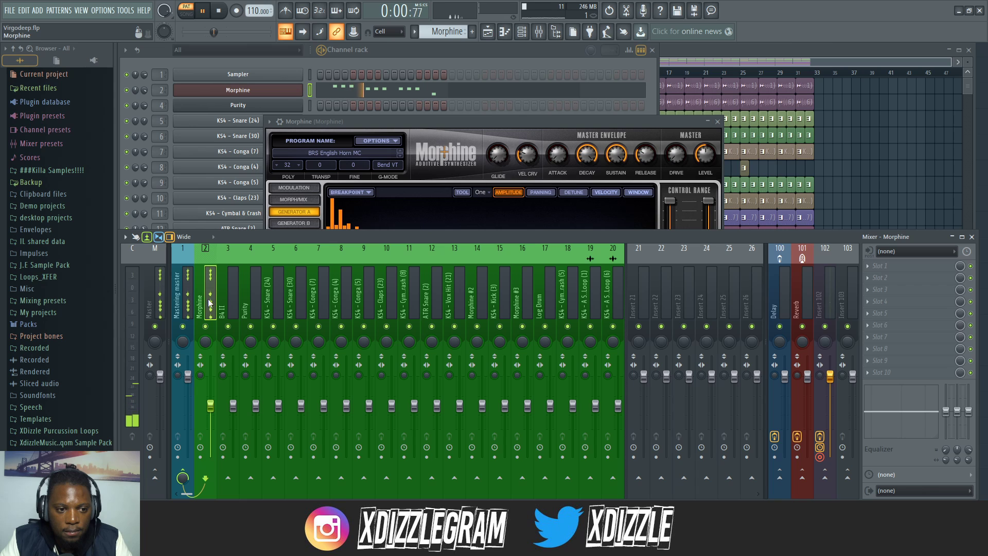
pyautogui.click(705, 153)
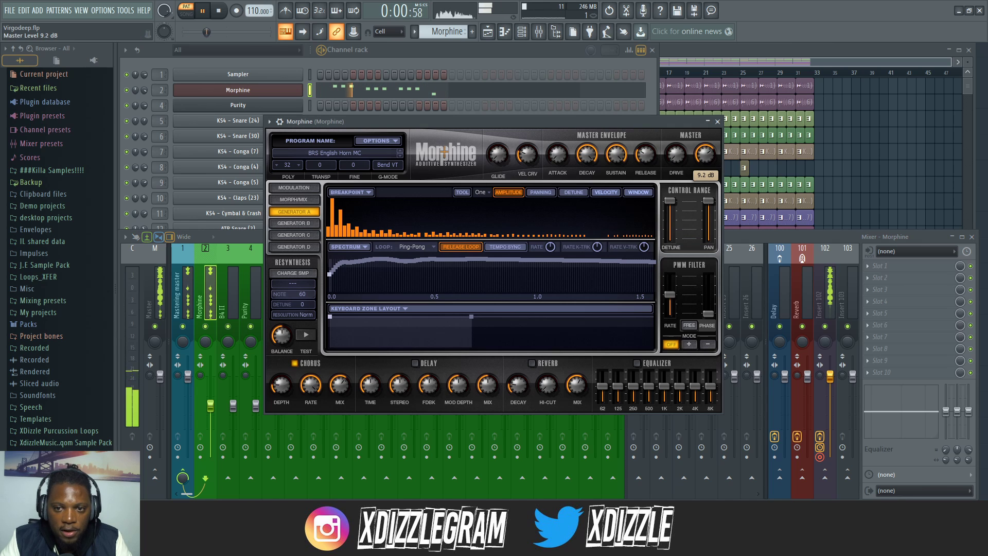
pyautogui.click(717, 121)
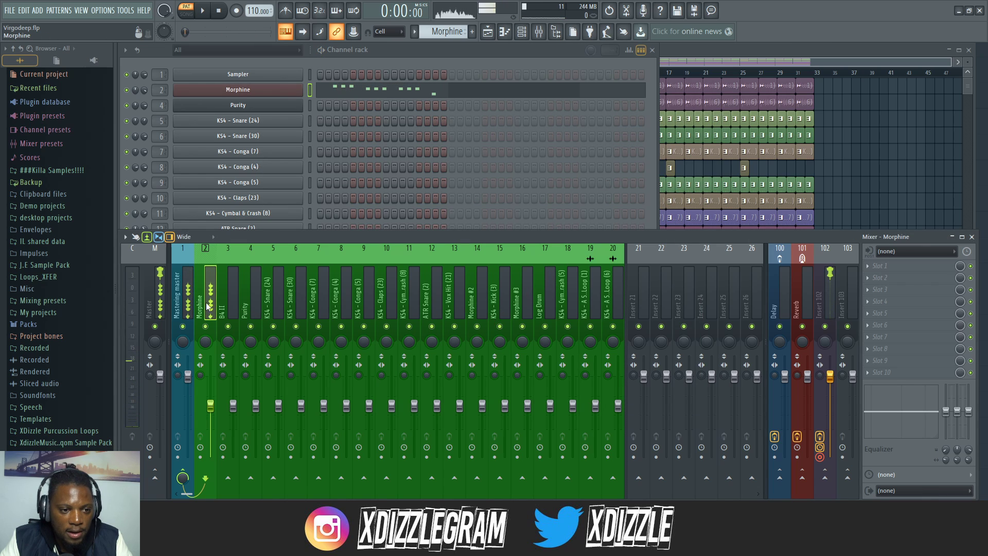
# Step: Send the Morphine mixer track to the Reverb track at 74% and play the pattern
pyautogui.press('space')
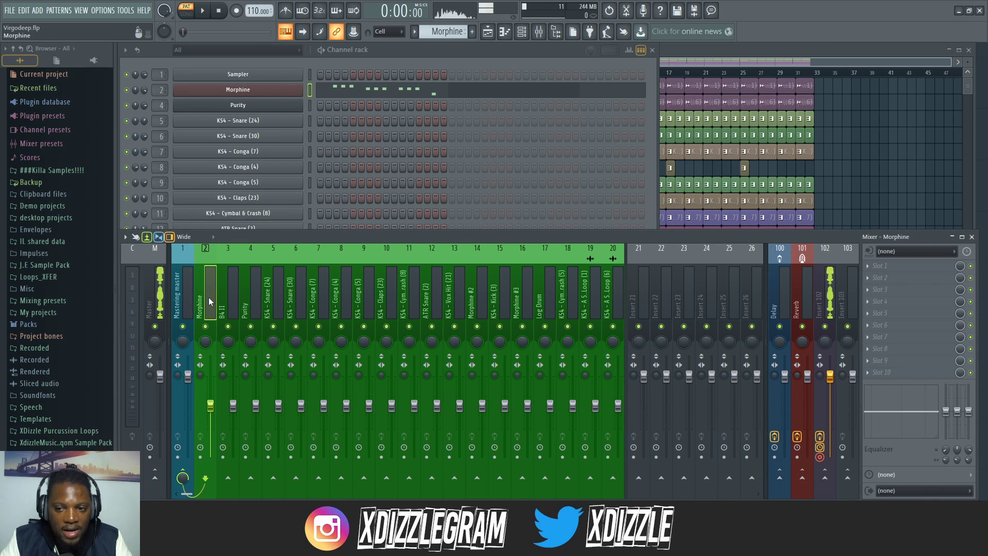
pyautogui.click(802, 479)
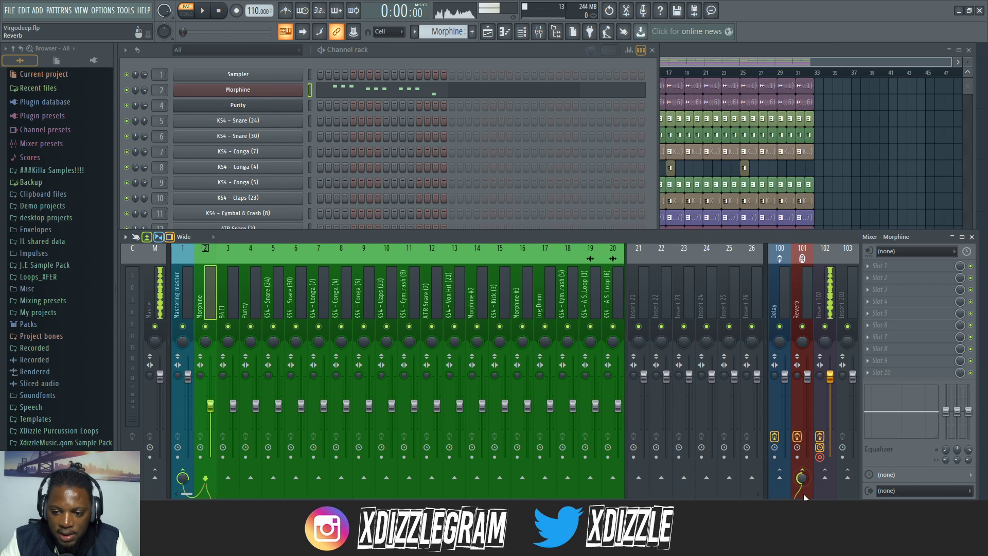
pyautogui.press('space')
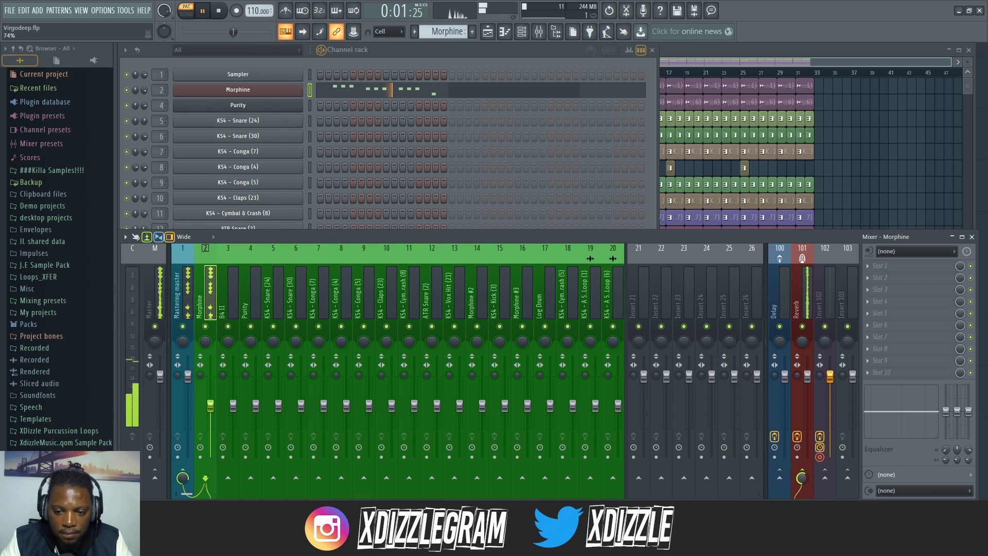
# Step: Stop the Morphine pattern, switch to the Purity pattern and play it
pyautogui.click(427, 56)
pyautogui.press('KP_Add')
pyautogui.press('space')
pyautogui.press('KP_Add')
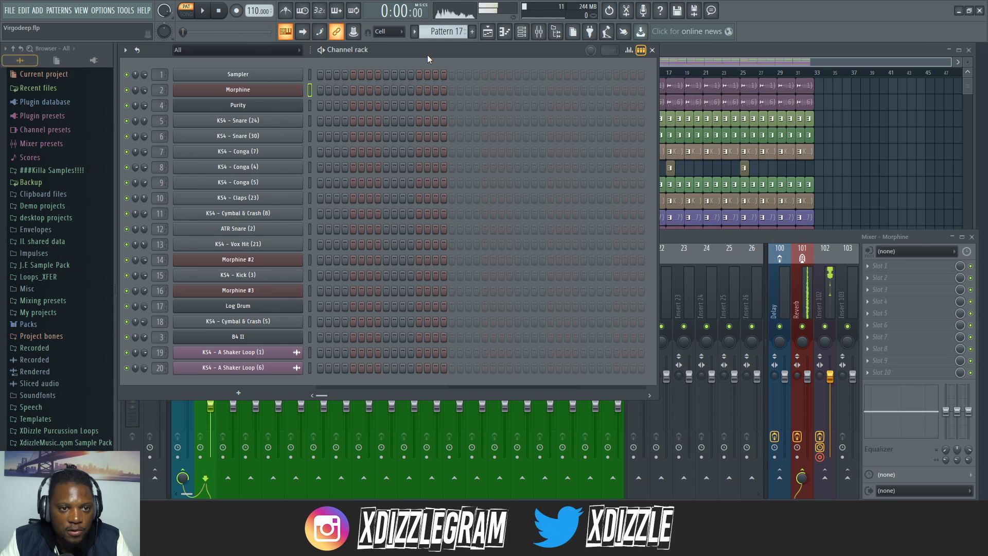
pyautogui.press('KP_Add')
pyautogui.press('KP_Add')
pyautogui.press('KP_Add')
pyautogui.click(309, 105)
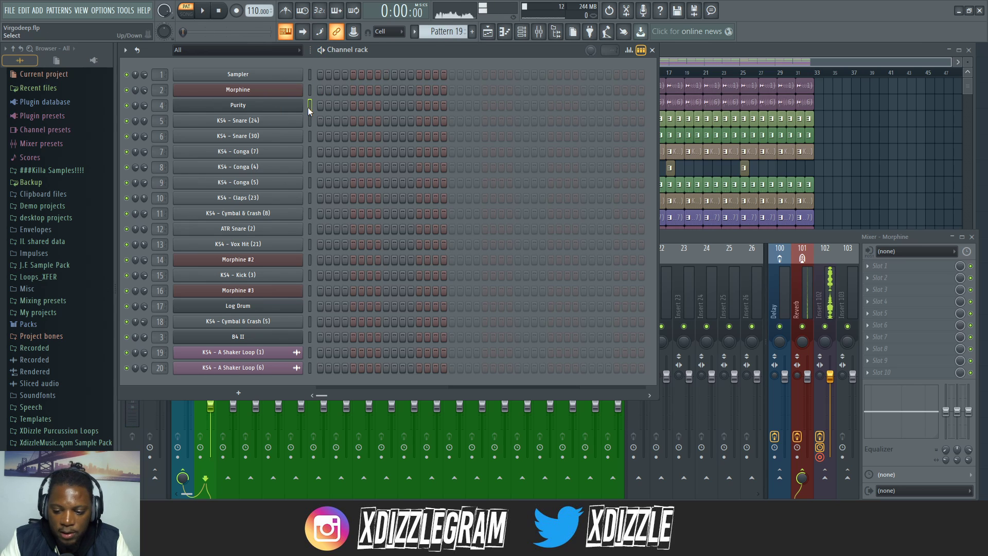
pyautogui.press('KP_Add')
pyautogui.press('KP_Add')
pyautogui.press('KP_Add')
pyautogui.press('KP_Add')
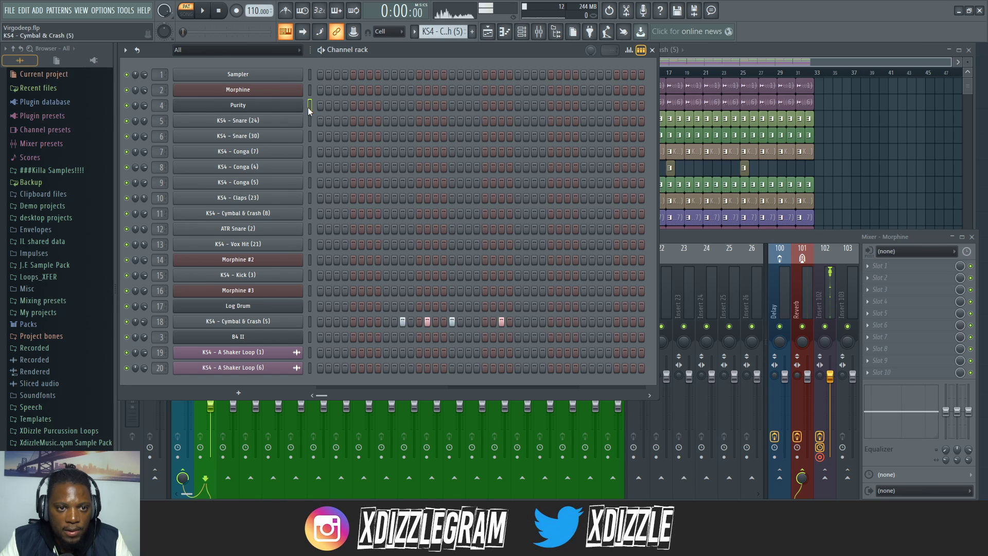
pyautogui.press('KP_Add')
pyautogui.press('space')
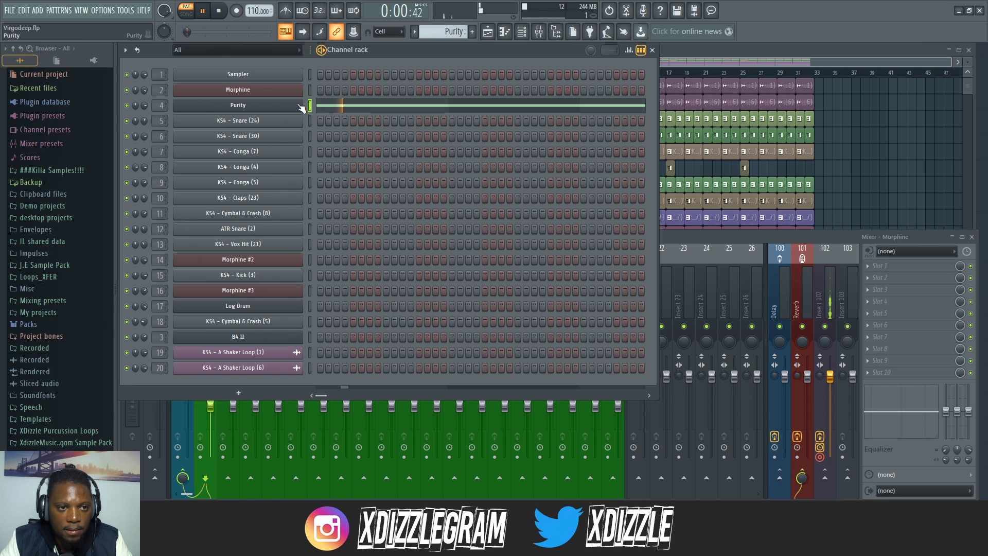
# Step: Open the Purity instrument and raise the Purity mixer track's volume to about -3.1 dB
pyautogui.click(237, 105)
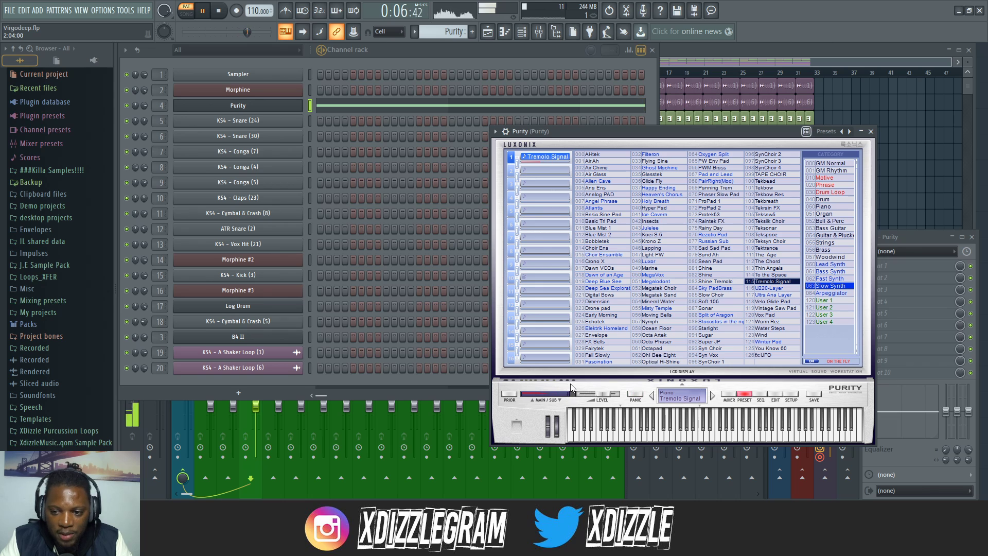
pyautogui.click(257, 407)
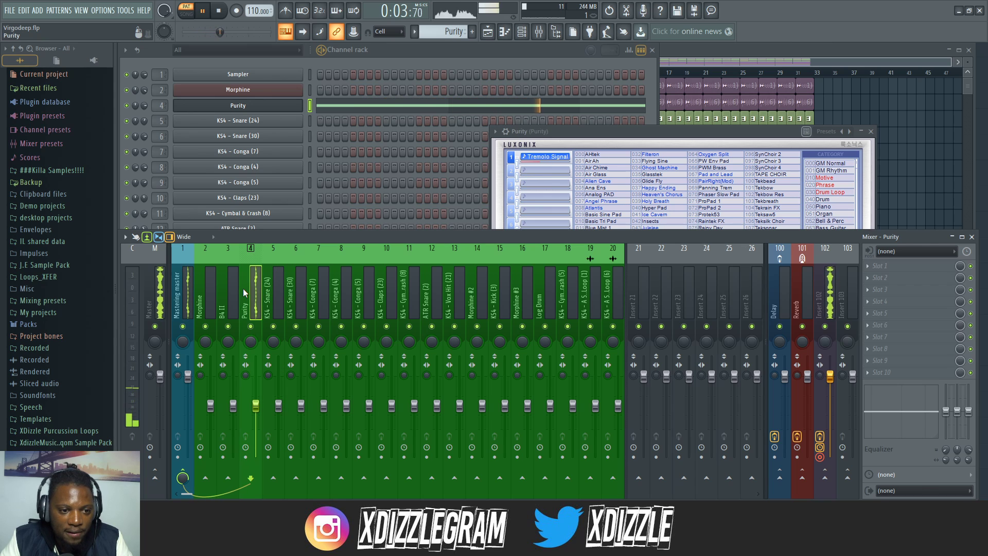
pyautogui.moveTo(256, 404); pyautogui.dragTo(256, 399)
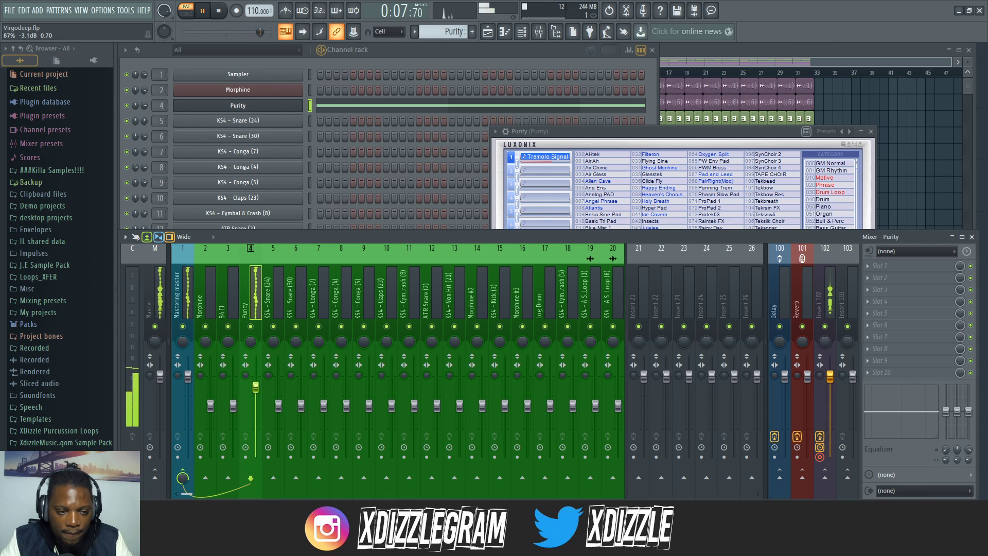
# Step: Send the Purity mixer track to the Reverb track and set the Purity volume to about -2.3 dB
pyautogui.press('space')
pyautogui.moveTo(805, 484); pyautogui.dragTo(804, 496)
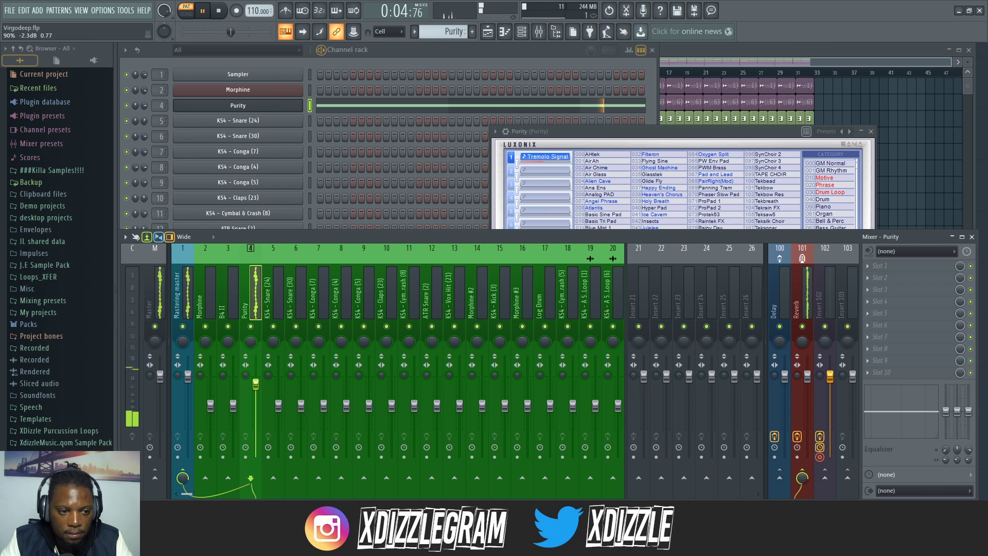
pyautogui.press('space')
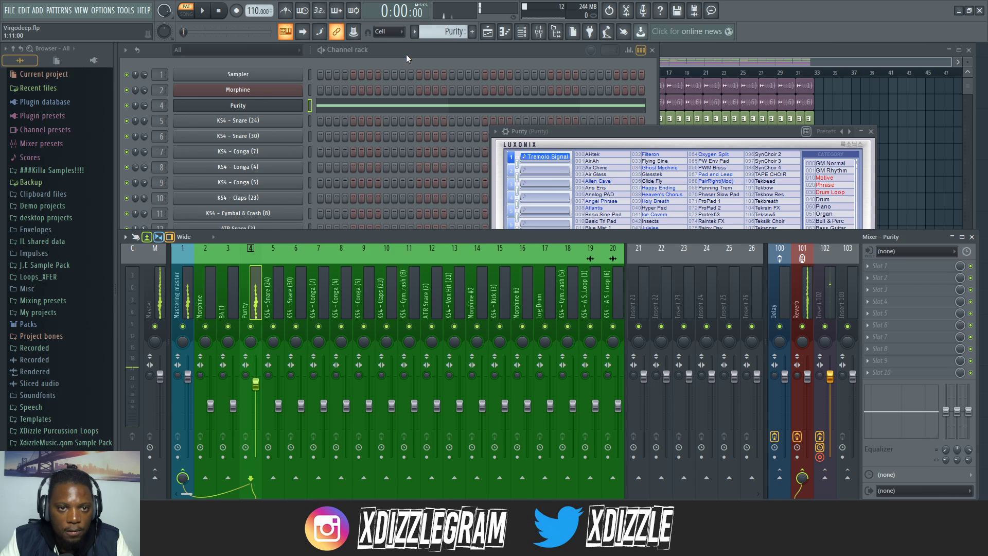
# Step: Switch to the Morphine #2 pattern and play it
pyautogui.press('F6')
pyautogui.press('Right')
pyautogui.press('Right')
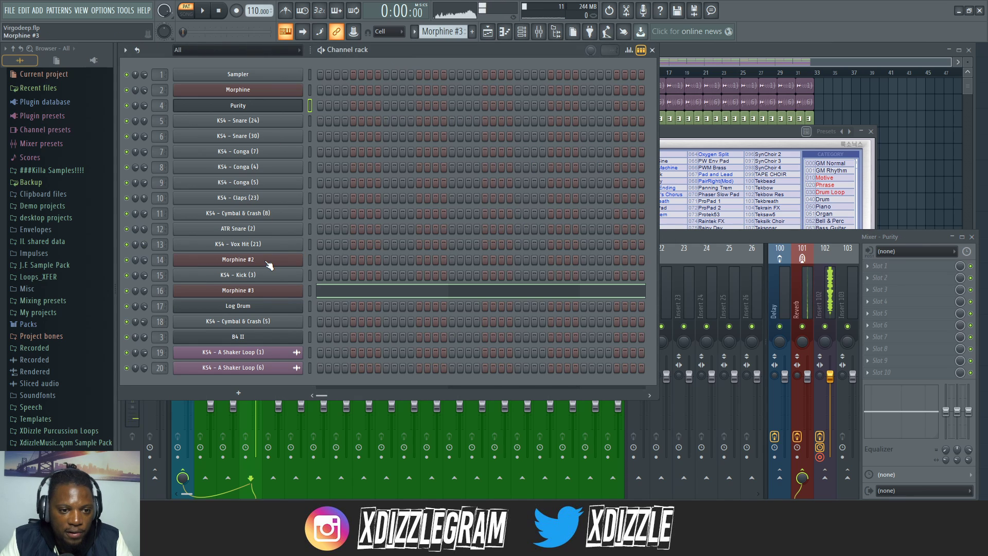
pyautogui.press('Left')
pyautogui.press('Right')
pyautogui.press('Right')
pyautogui.press('Right')
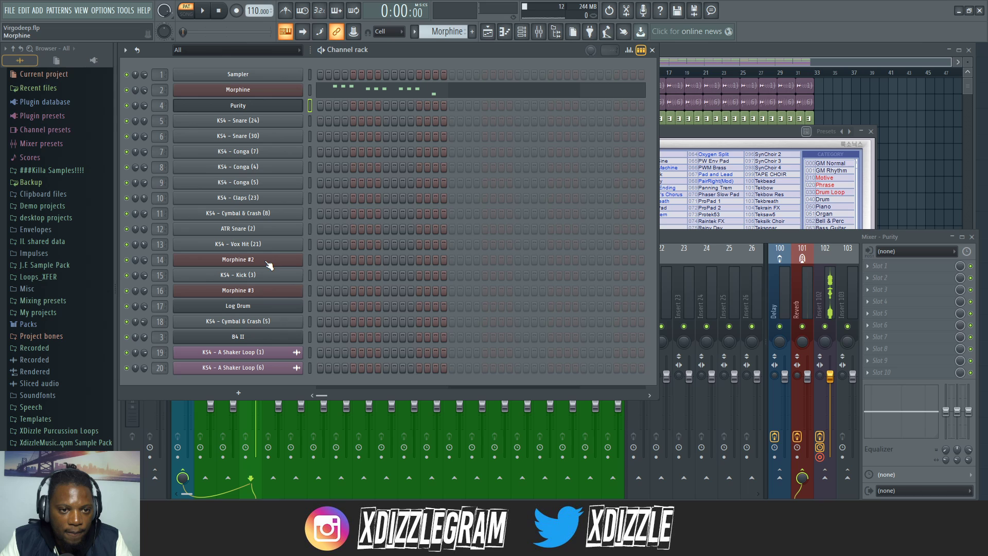
pyautogui.press('Right')
pyautogui.press('space')
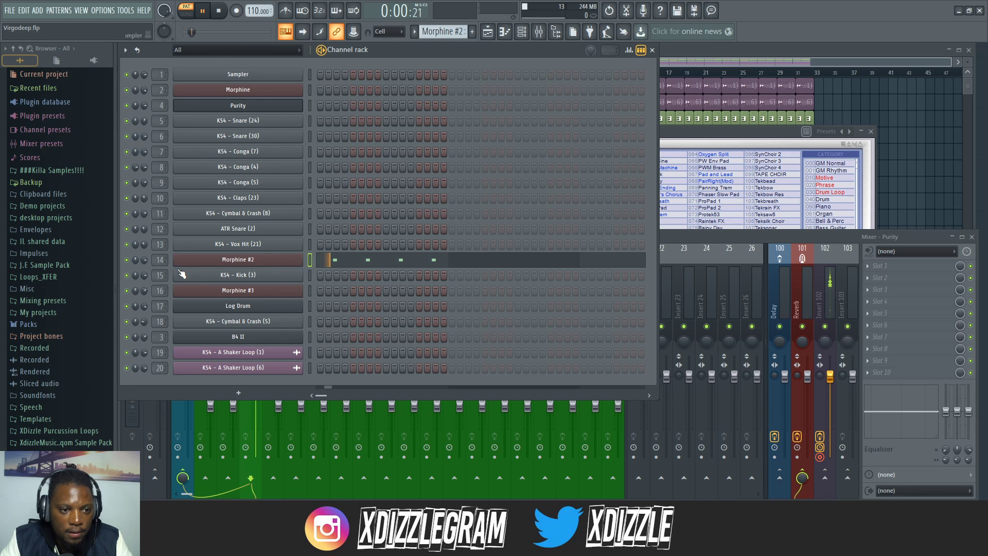
# Step: Inspect the Morphine #2 synth and send its mixer track to the Reverb track
pyautogui.click(252, 262)
pyautogui.moveTo(649, 240); pyautogui.dragTo(650, 237)
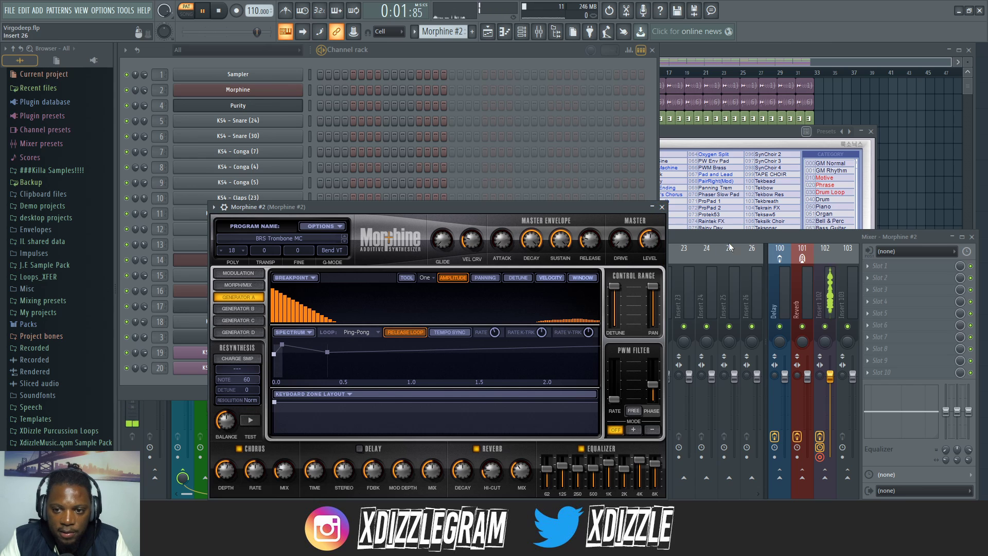
pyautogui.click(699, 235)
pyautogui.click(546, 225)
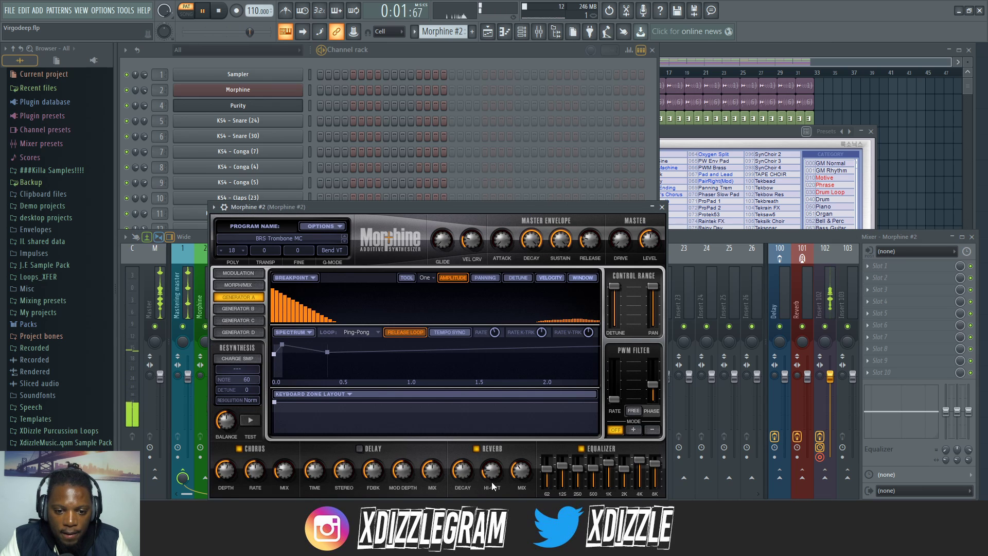
pyautogui.click(680, 235)
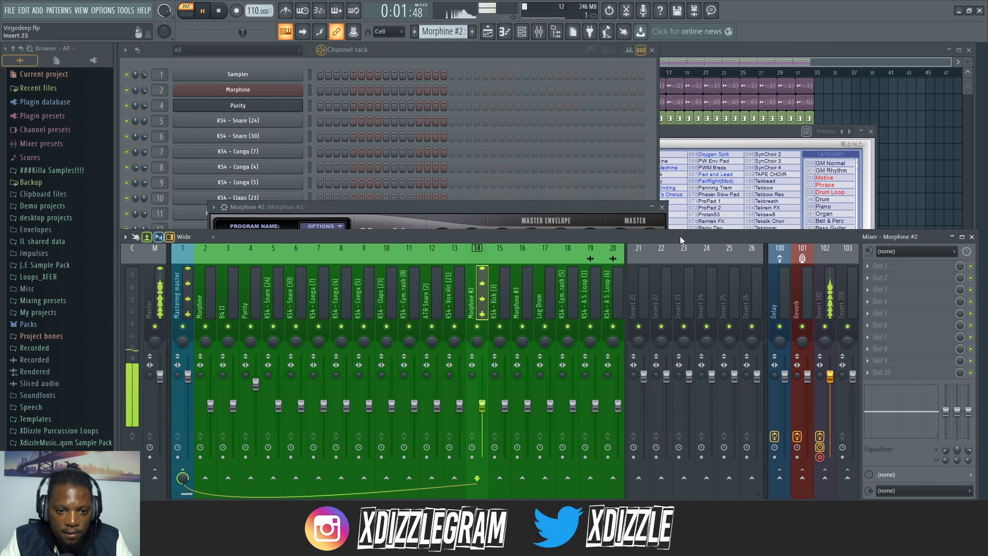
pyautogui.click(802, 478)
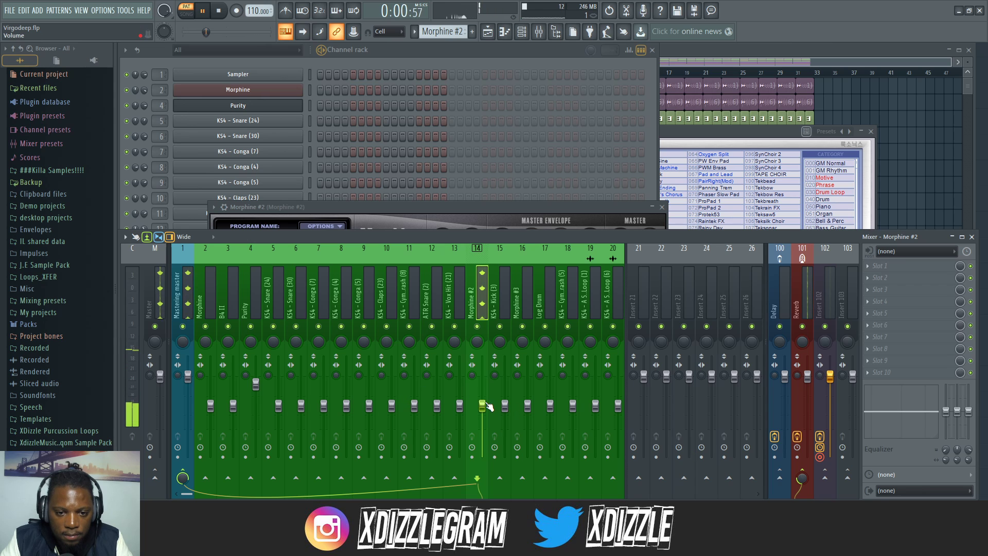
# Step: Switch from the Morphine #2 pattern to the Morphine #3 pattern, play it and select the Morphine #3 channel
pyautogui.click(405, 48)
pyautogui.press('space')
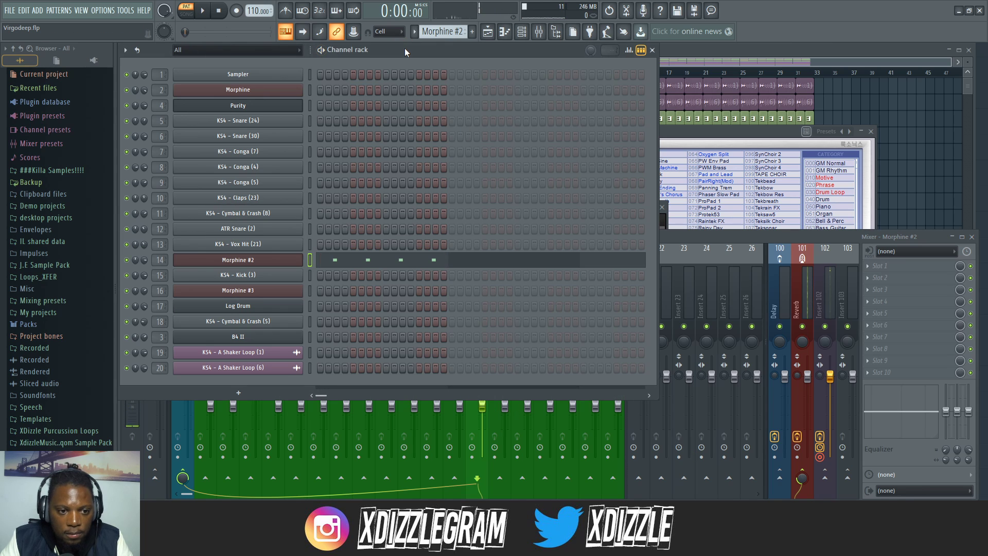
pyautogui.press('KP_Add')
pyautogui.press('KP_Subtract')
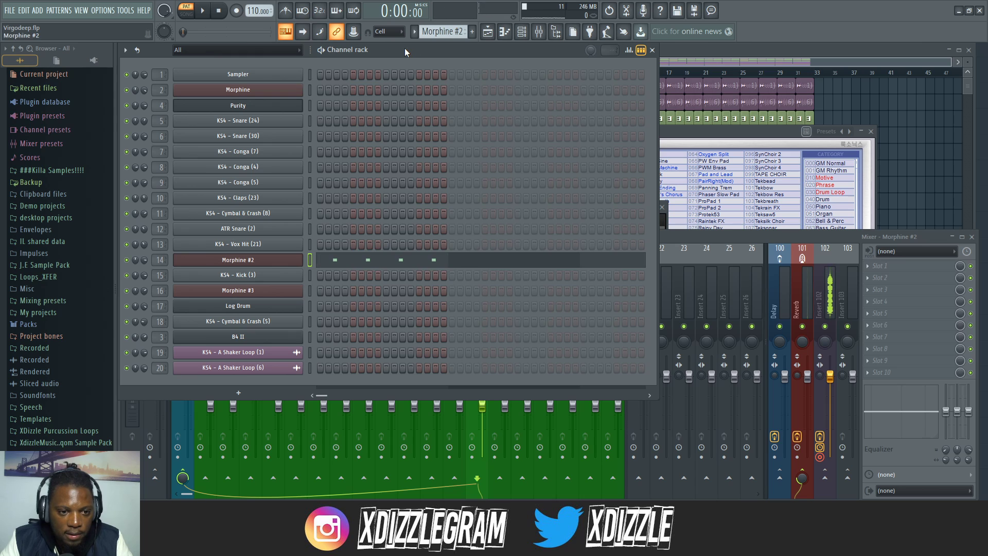
pyautogui.press('KP_Add')
pyautogui.press('KP_Add')
pyautogui.press('KP_Add')
pyautogui.press('KP_Add')
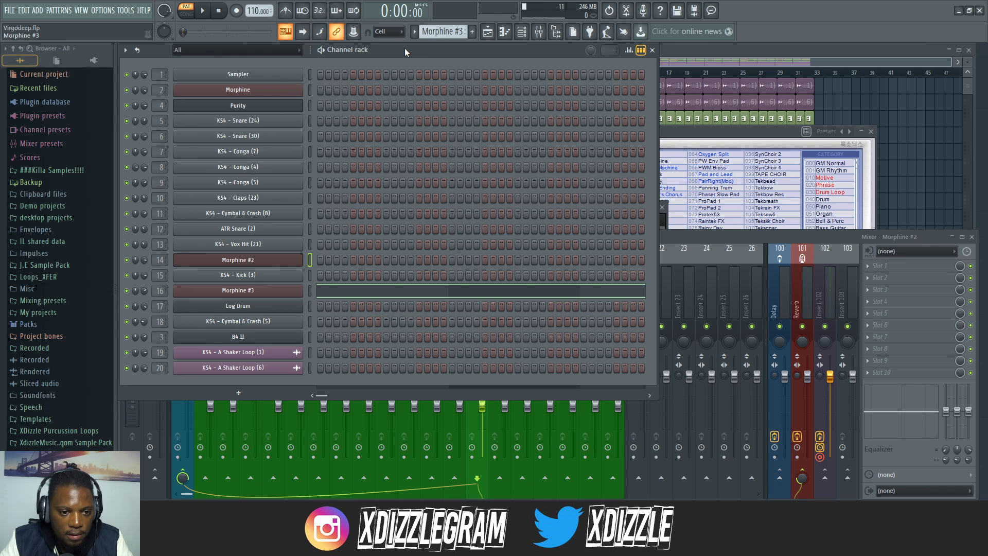
pyautogui.press('space')
pyautogui.click(309, 291)
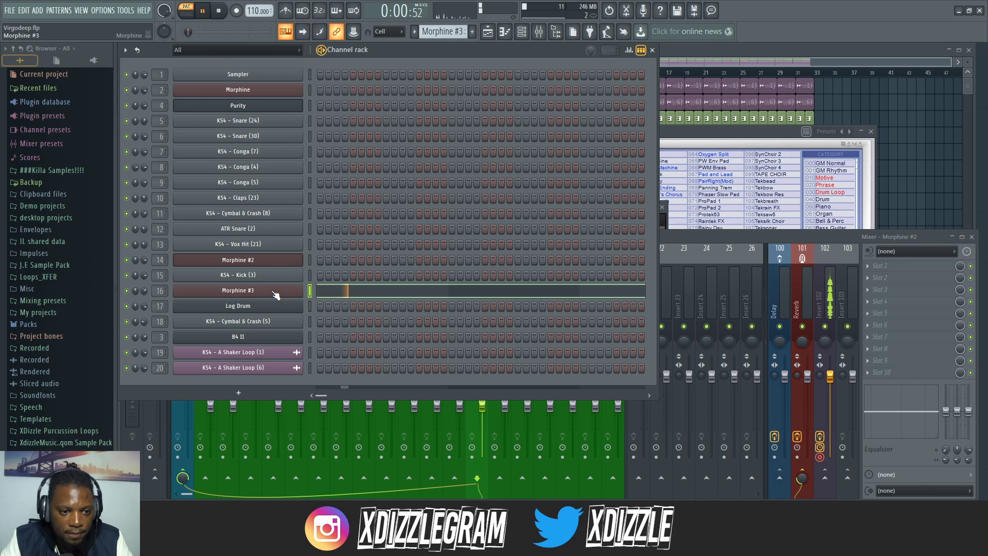
# Step: Inspect the Morphine #3 synth and slightly raise its mixer track's volume during playback
pyautogui.click(238, 291)
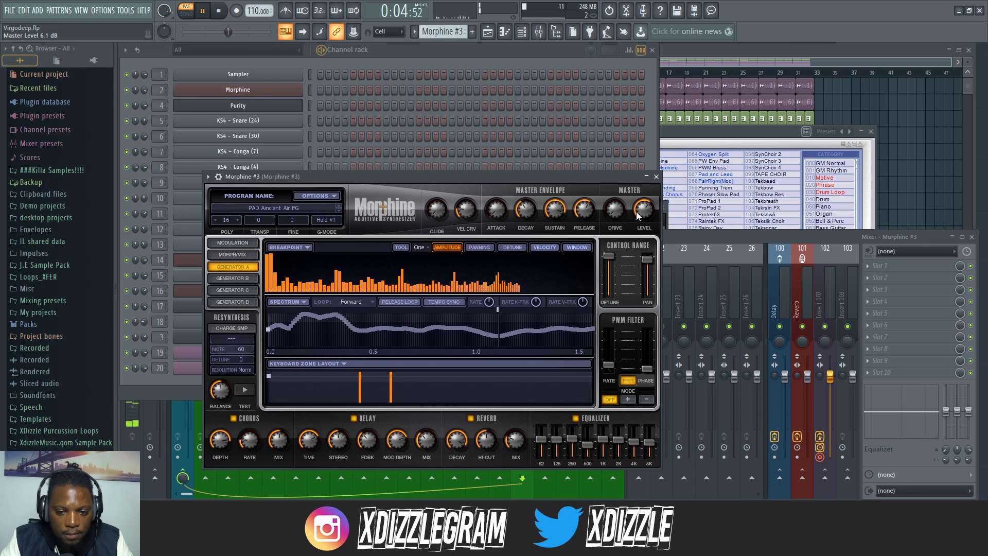
pyautogui.click(656, 178)
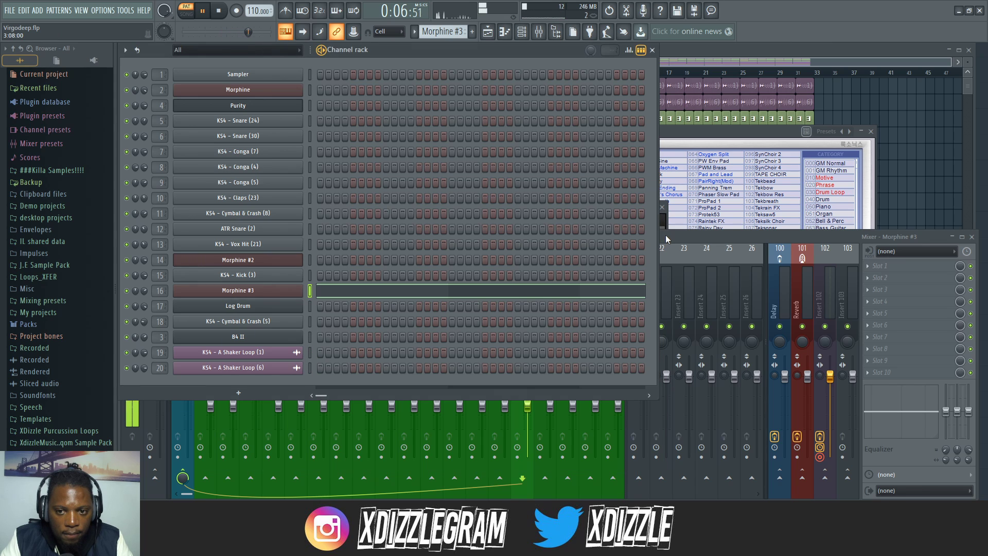
pyautogui.click(667, 236)
pyautogui.moveTo(533, 410); pyautogui.dragTo(530, 402)
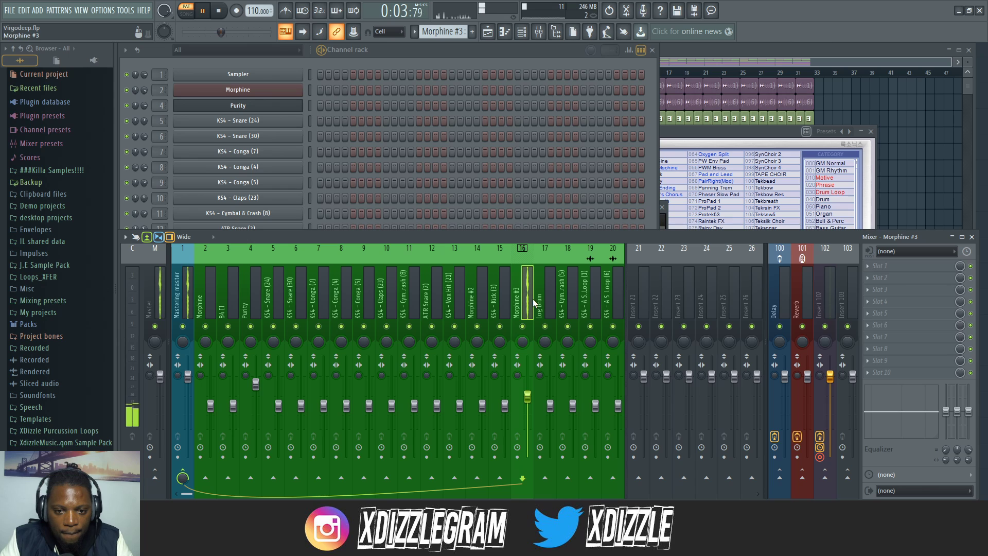
pyautogui.press('space')
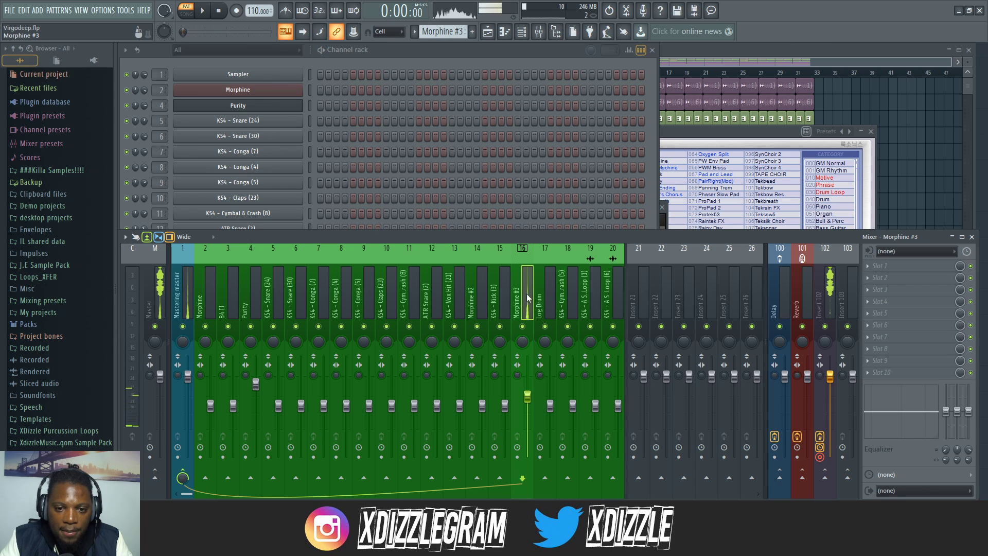
# Step: Load Fruity Stereo Enhancer into slot 2 of the Morphine #3 mixer track with the For strings preset
pyautogui.click(890, 278)
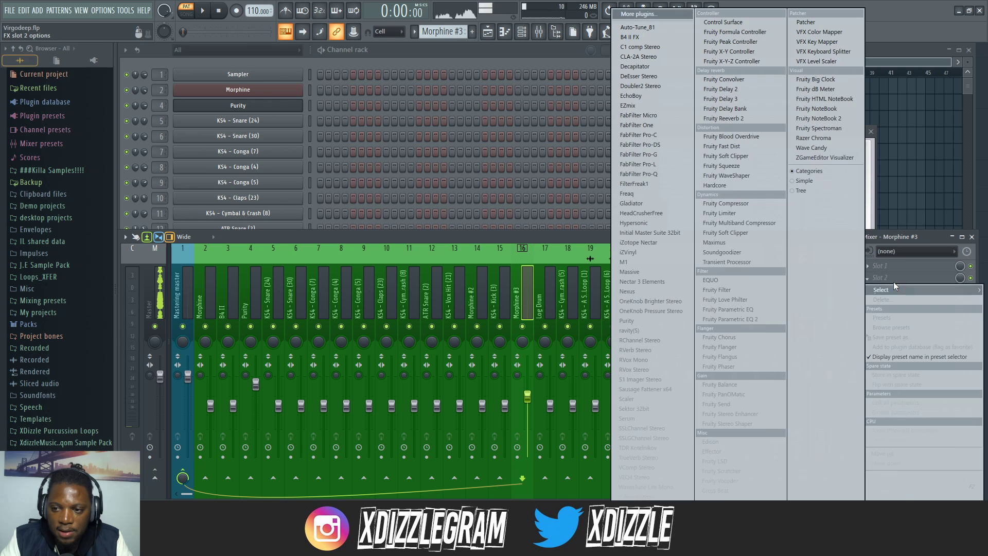
pyautogui.click(754, 414)
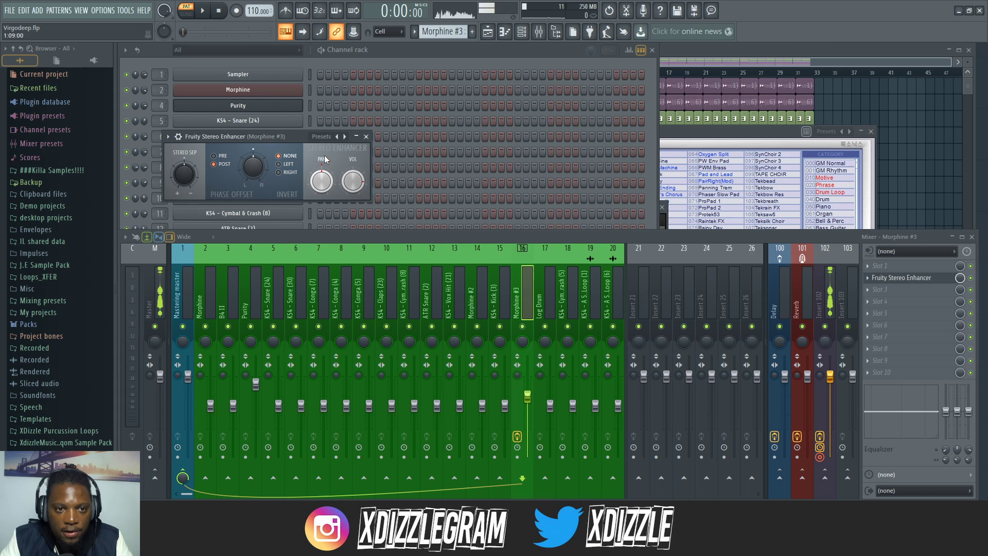
pyautogui.click(343, 137)
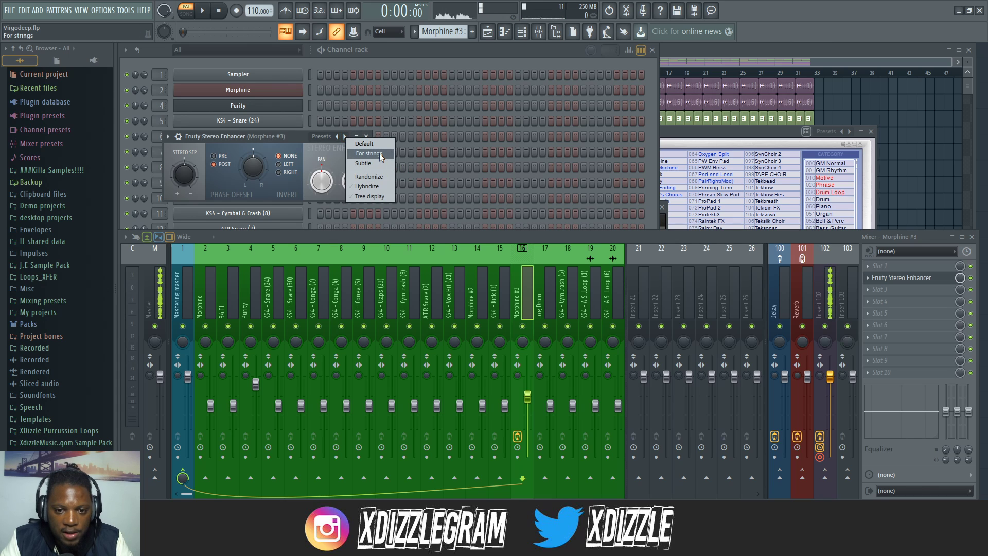
pyautogui.click(379, 153)
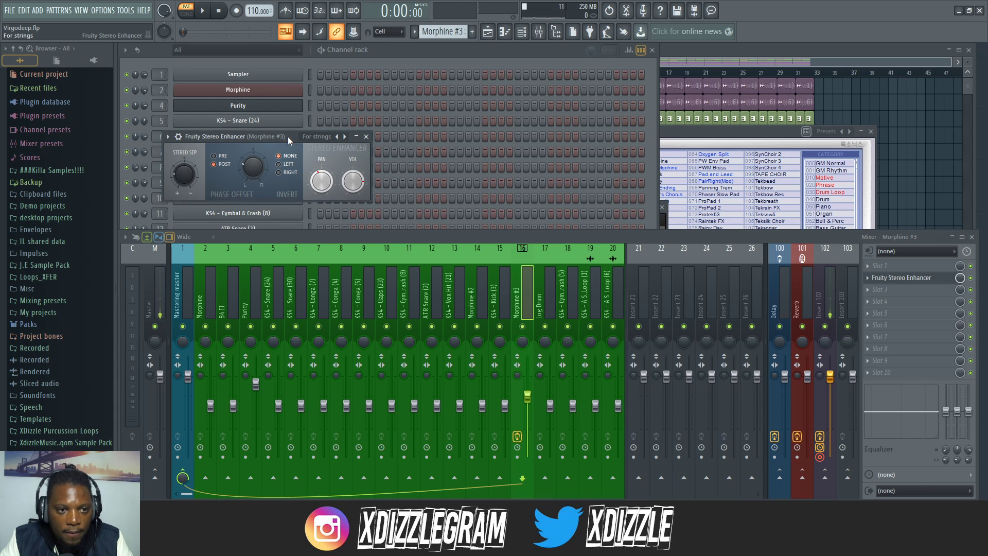
pyautogui.moveTo(288, 137); pyautogui.dragTo(338, 153)
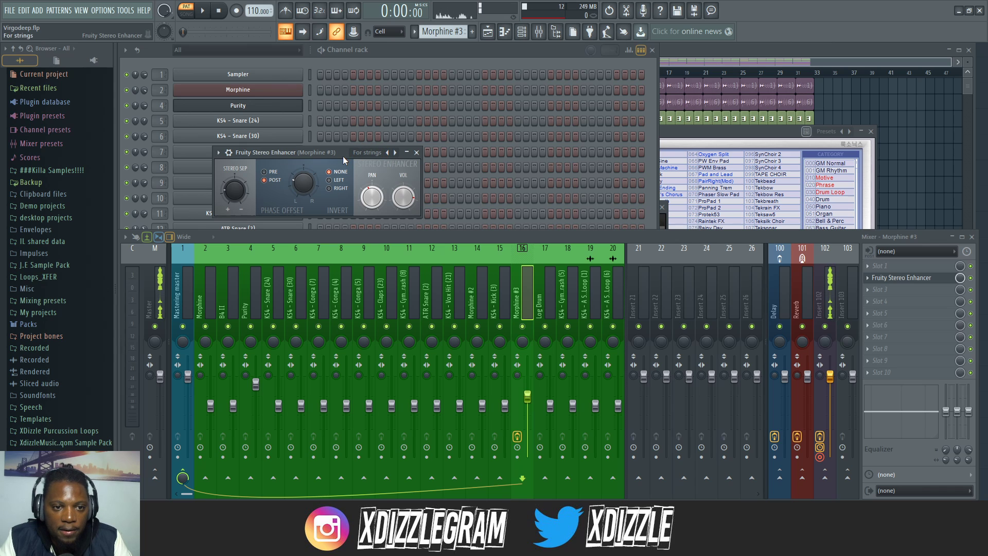
# Step: Audition Morphine #3 with the Stereo Enhancer off and on, and set its mixer track's volume to about -4.8 dB
pyautogui.press('space')
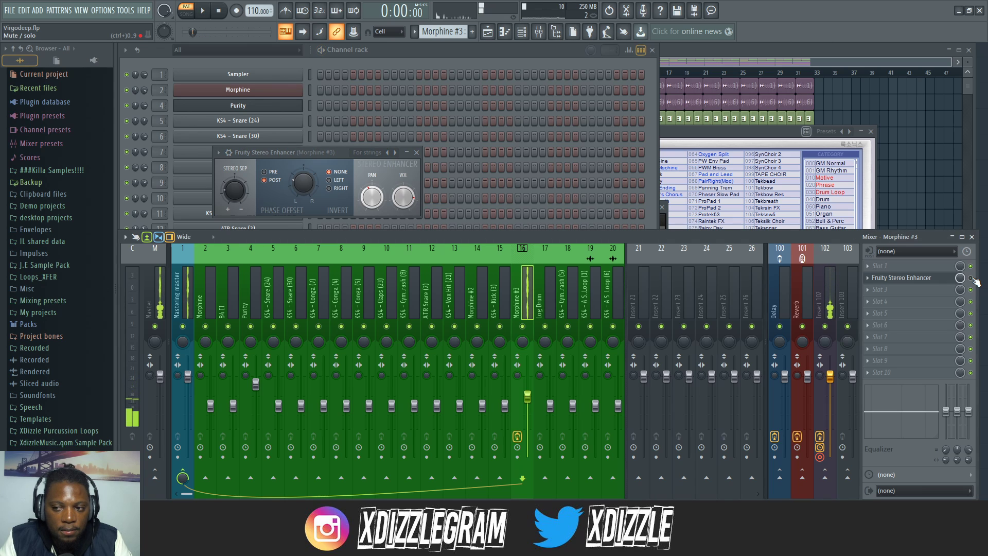
pyautogui.press('space')
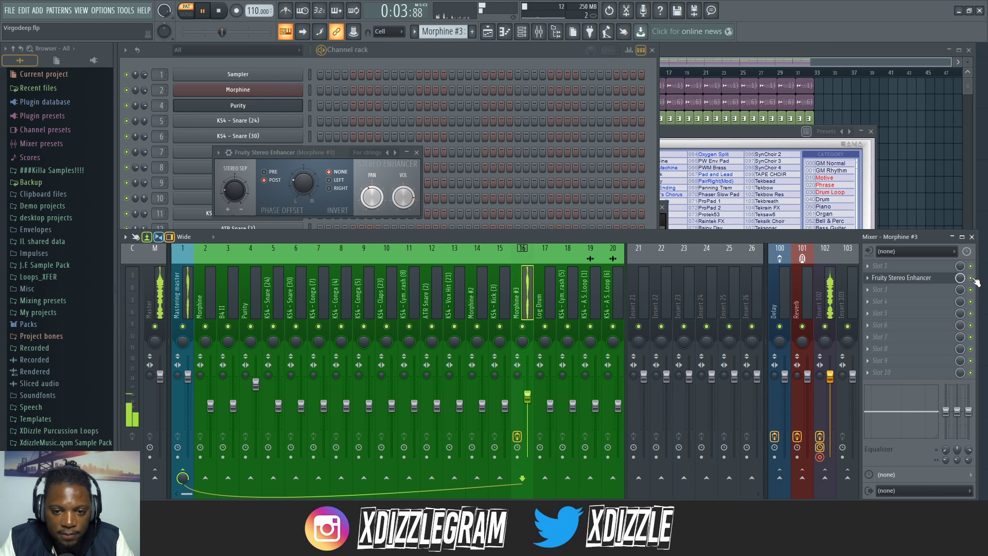
pyautogui.moveTo(526, 398); pyautogui.dragTo(526, 396)
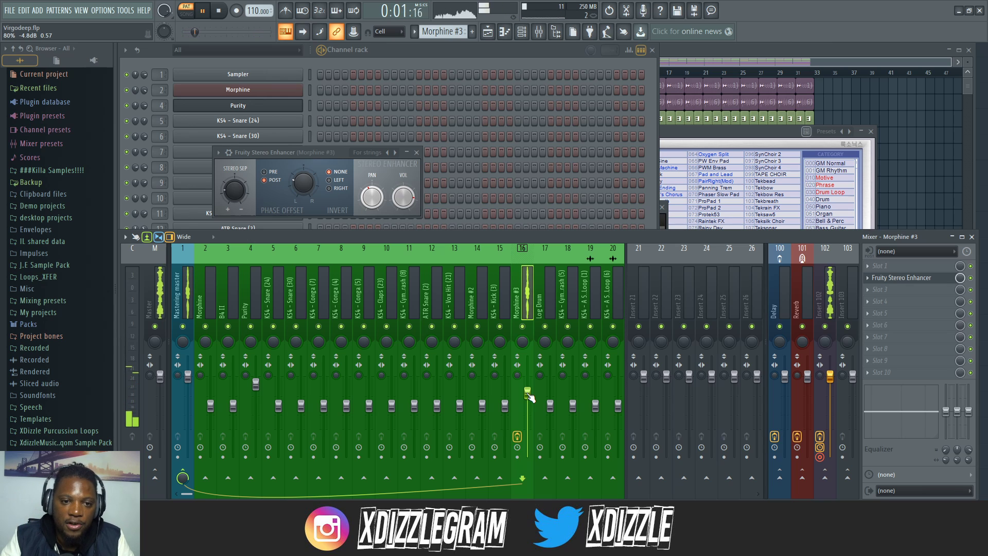
pyautogui.press('space')
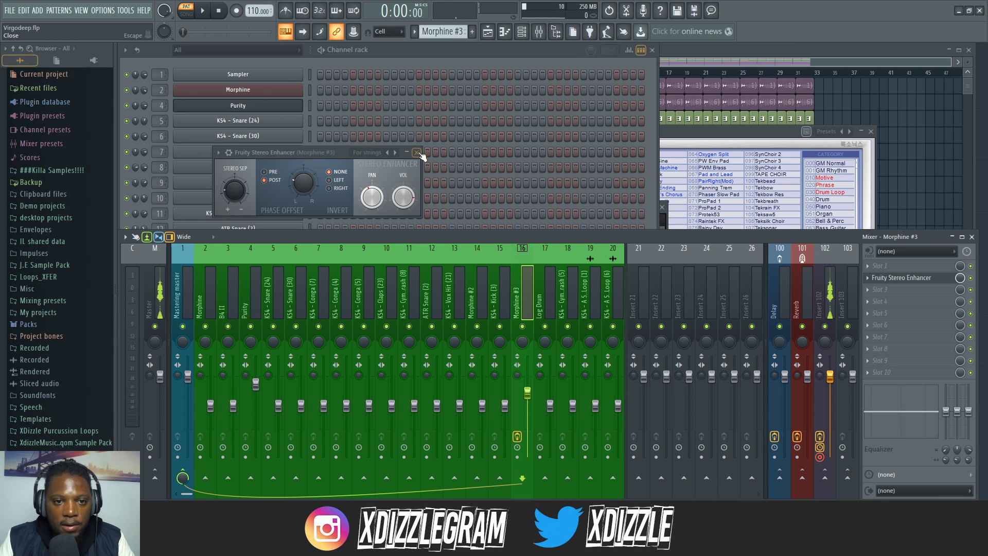
pyautogui.click(416, 153)
# Step: Switch to the Log Drum pattern, open the Log Drum instrument and play it with its mixer track in view
pyautogui.click(455, 60)
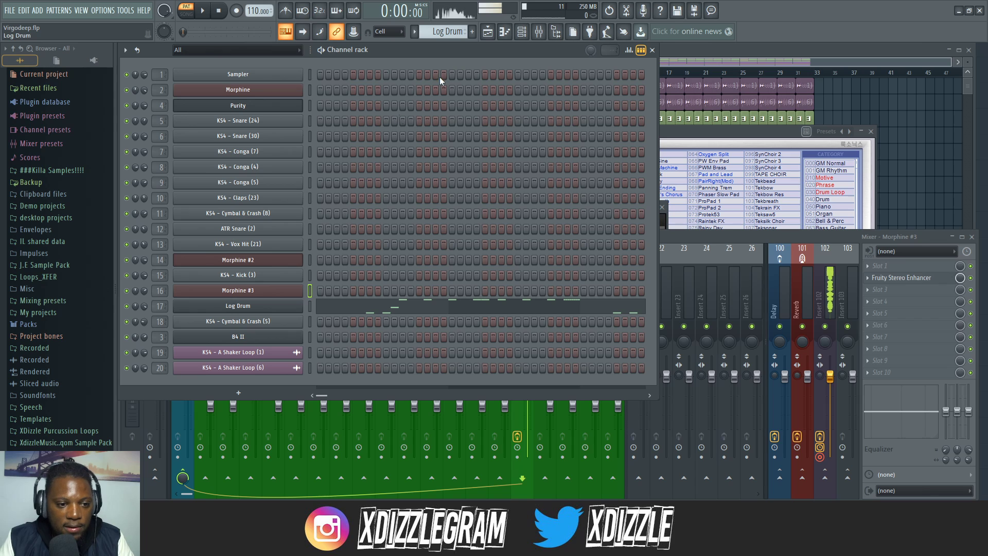
pyautogui.click(281, 307)
pyautogui.press('space')
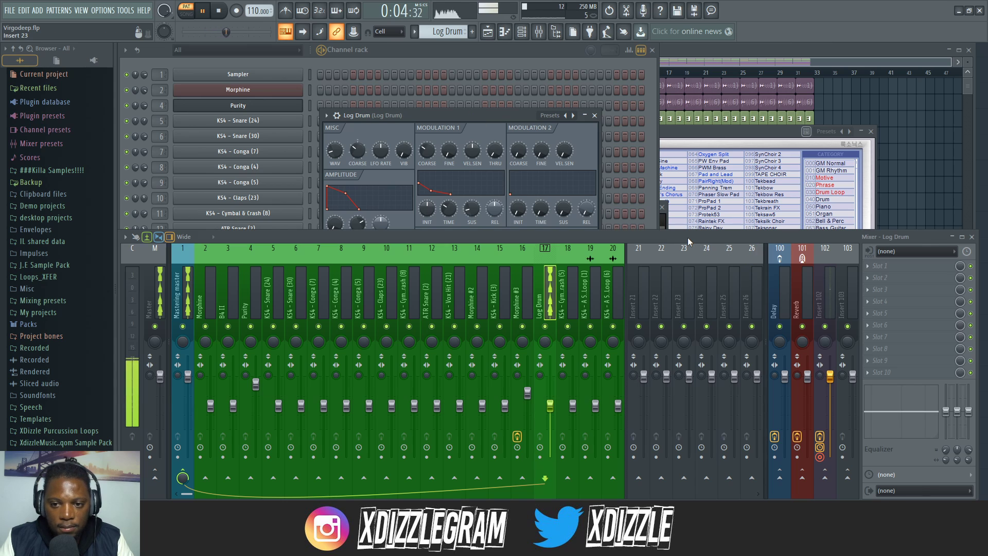
pyautogui.press('F9')
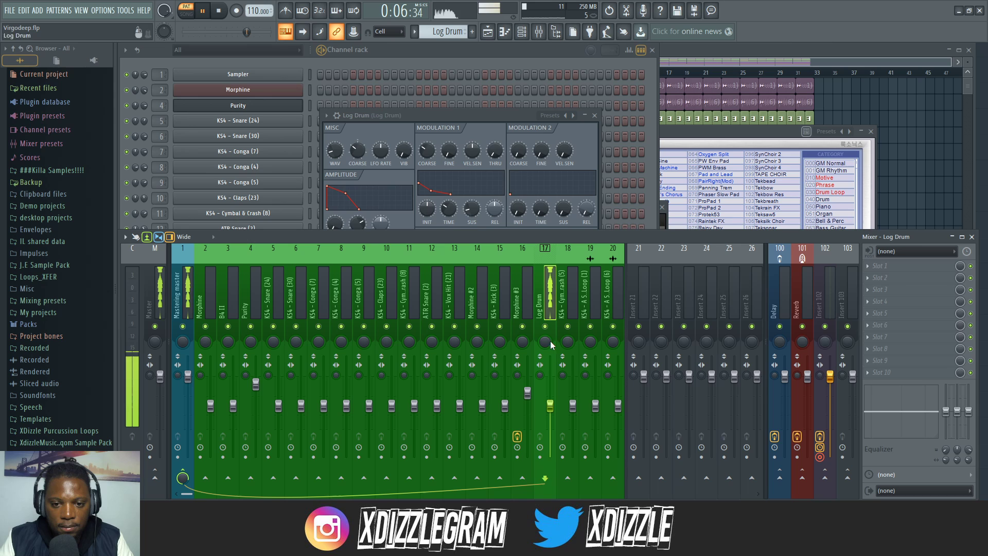
pyautogui.press('space')
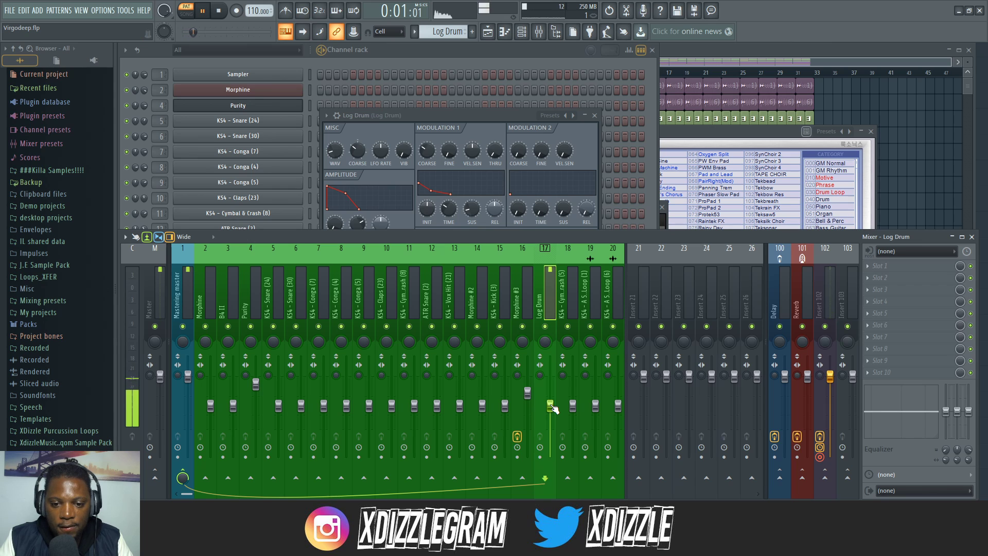
# Step: Raise the Log Drum mixer track's volume to about -4.8 dB and close its instrument window
pyautogui.moveTo(552, 407); pyautogui.dragTo(551, 392)
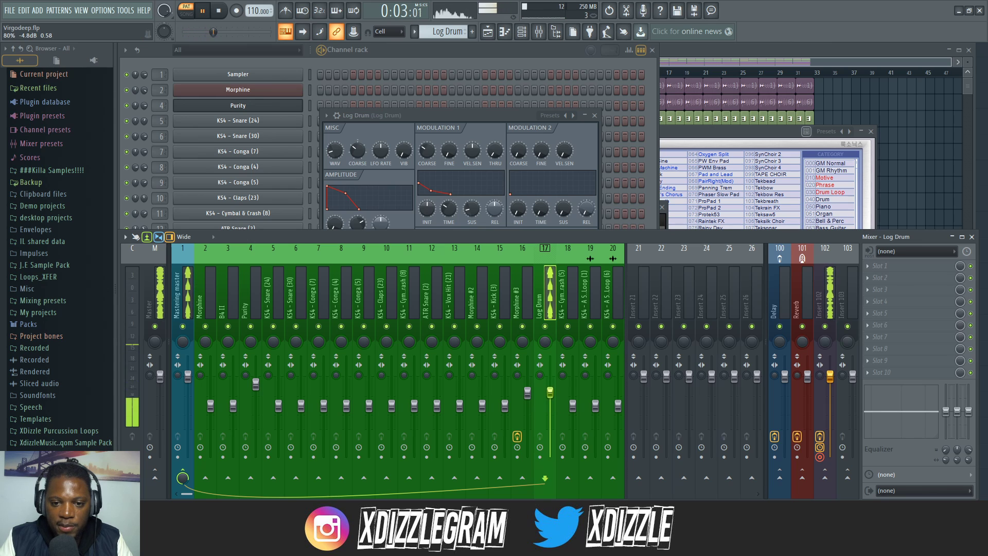
pyautogui.click(595, 117)
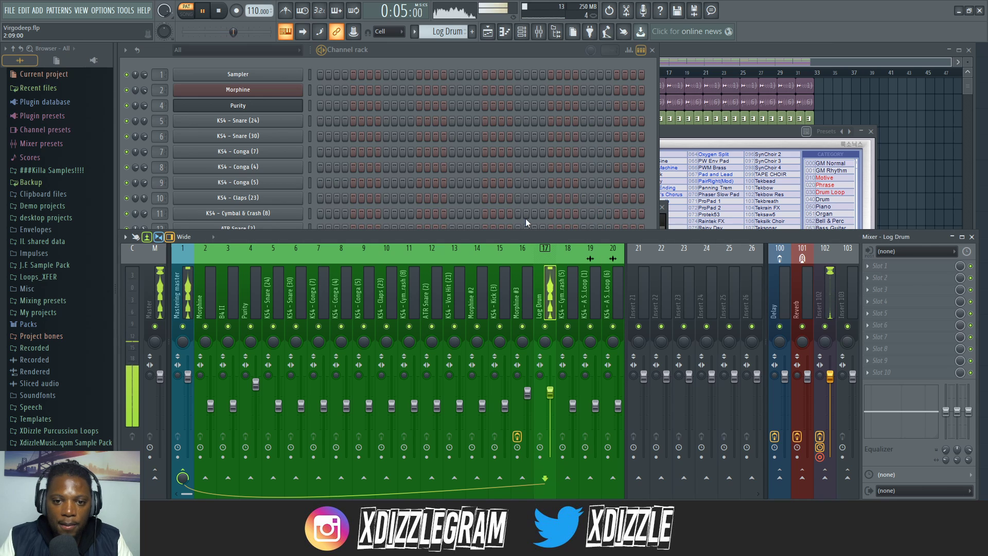
pyautogui.press('space')
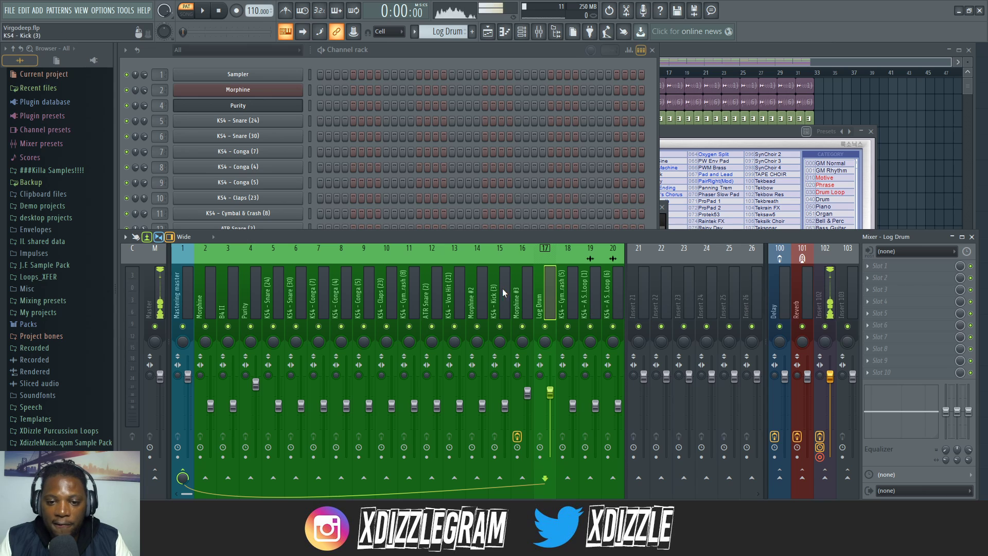
pyautogui.click(428, 46)
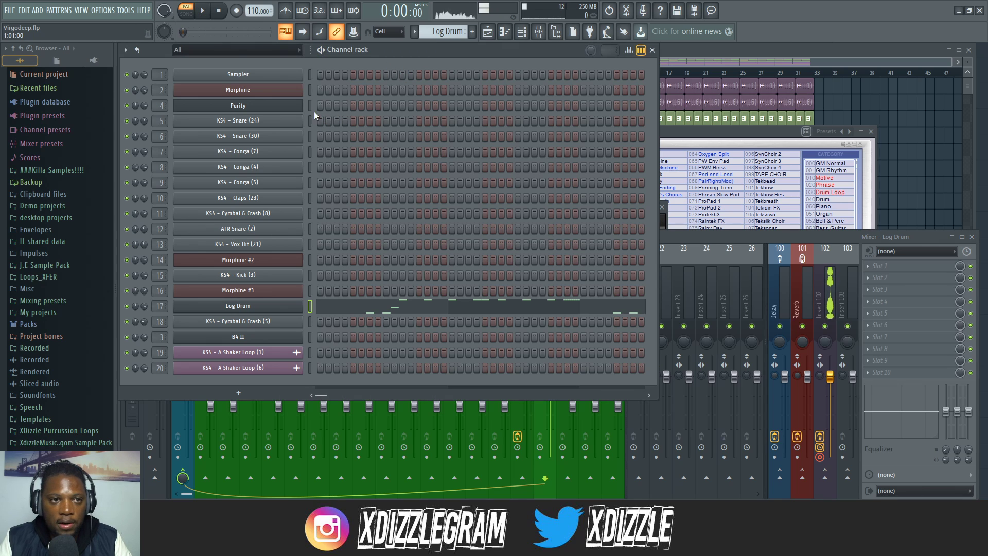
pyautogui.click(685, 237)
pyautogui.click(895, 278)
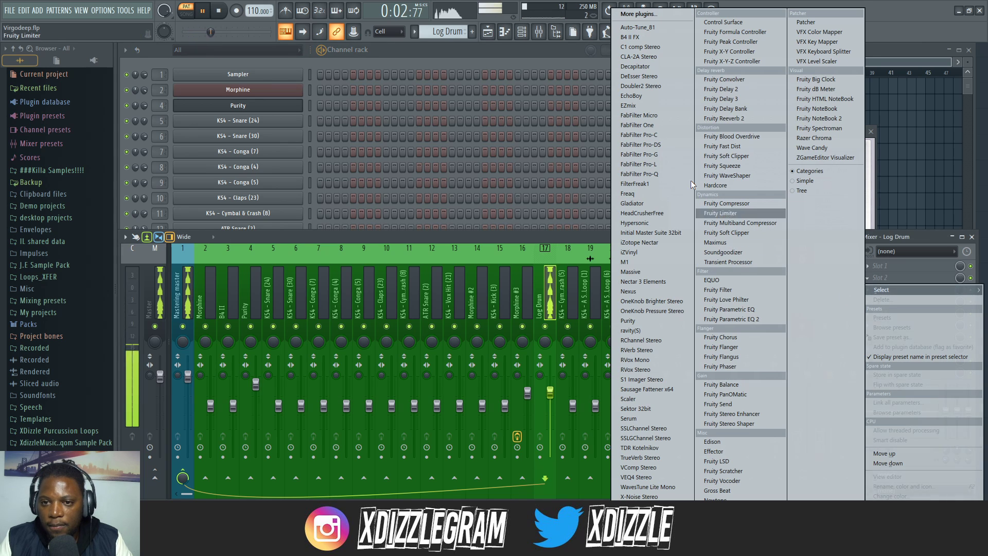
pyautogui.click(552, 236)
pyautogui.press('space')
pyautogui.click(905, 290)
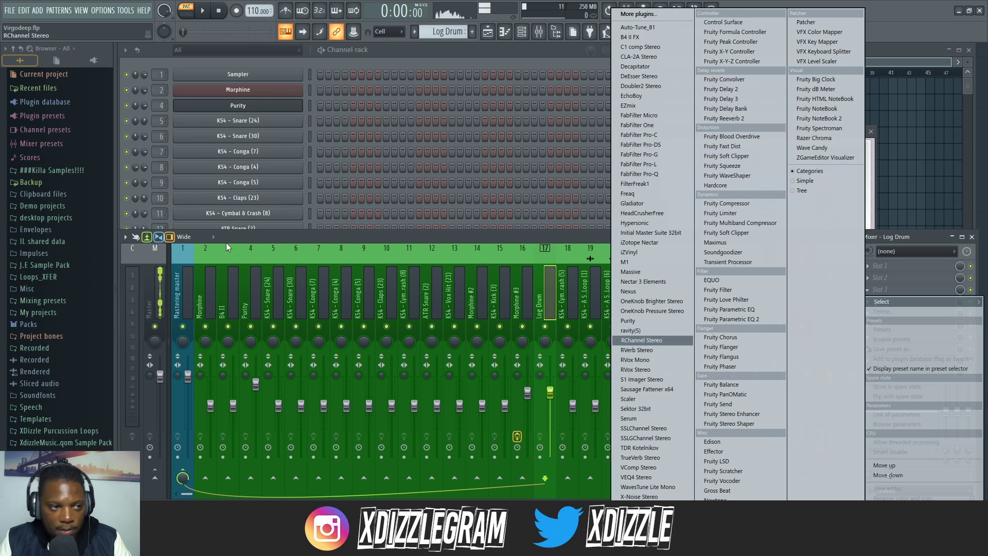
# Step: Load RBass Mono from the installed VST effects in the plugin database into slot 3 of the Log Drum mixer track
pyautogui.click(91, 58)
pyautogui.click(93, 59)
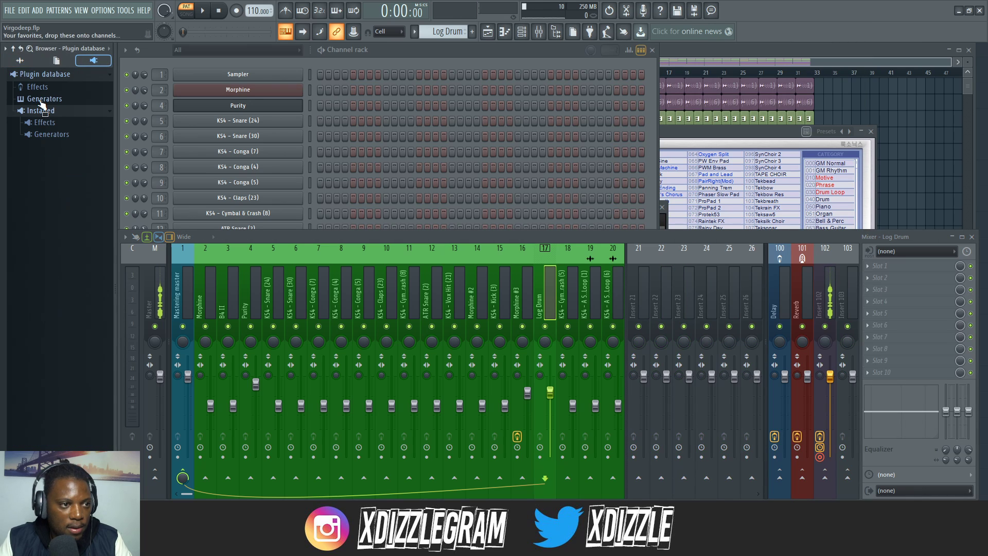
pyautogui.click(54, 135)
pyautogui.click(45, 123)
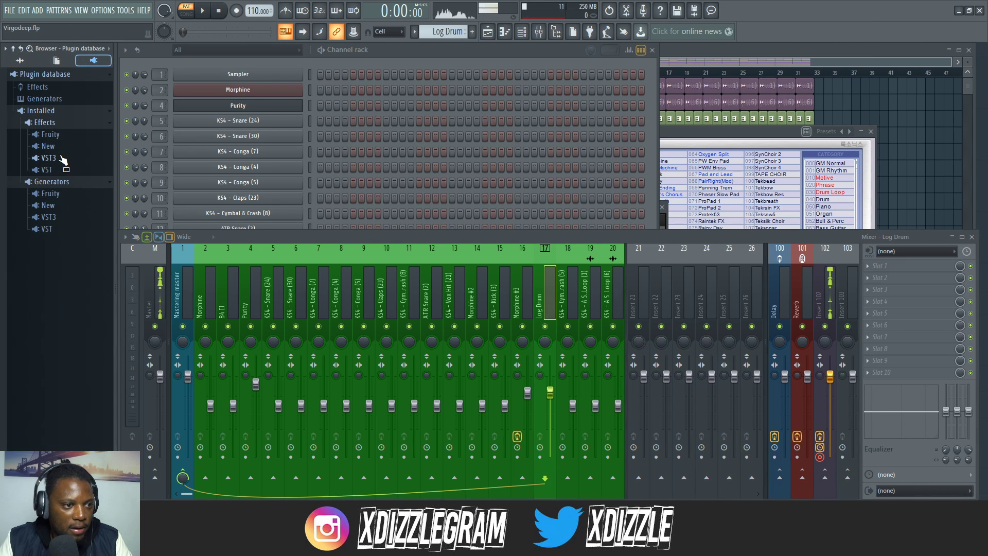
pyautogui.click(51, 146)
pyautogui.click(61, 147)
pyautogui.click(60, 171)
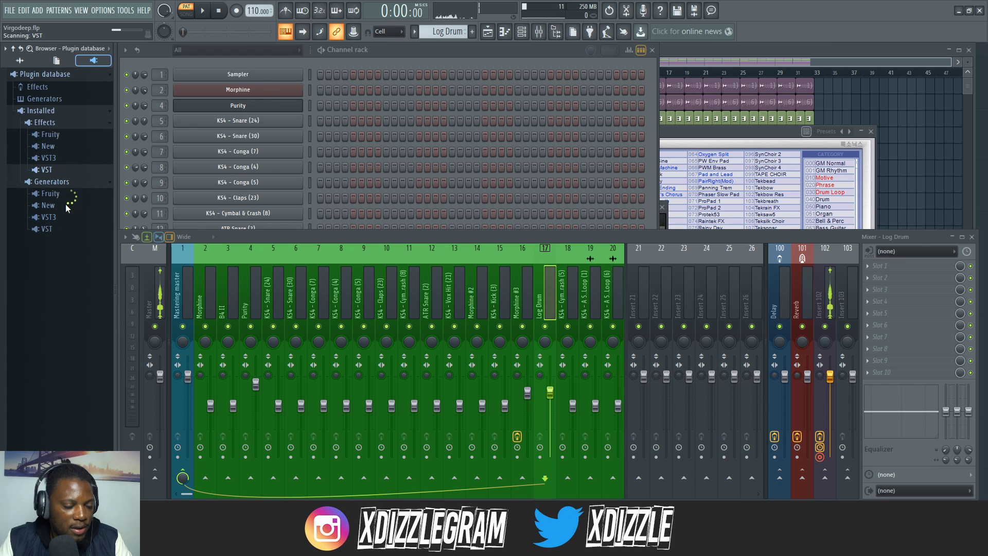
pyautogui.scroll(-15, 66, 218)
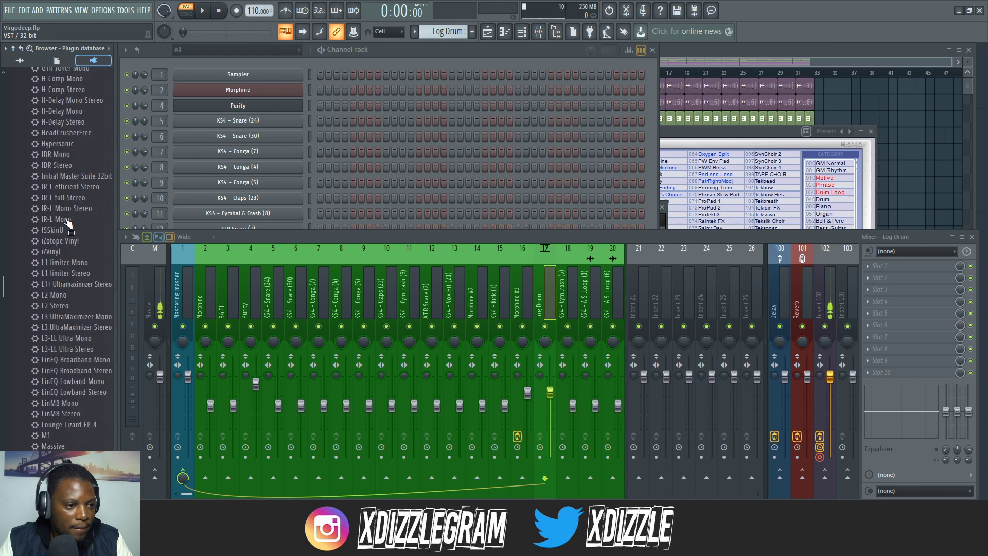
pyautogui.scroll(-9, 67, 224)
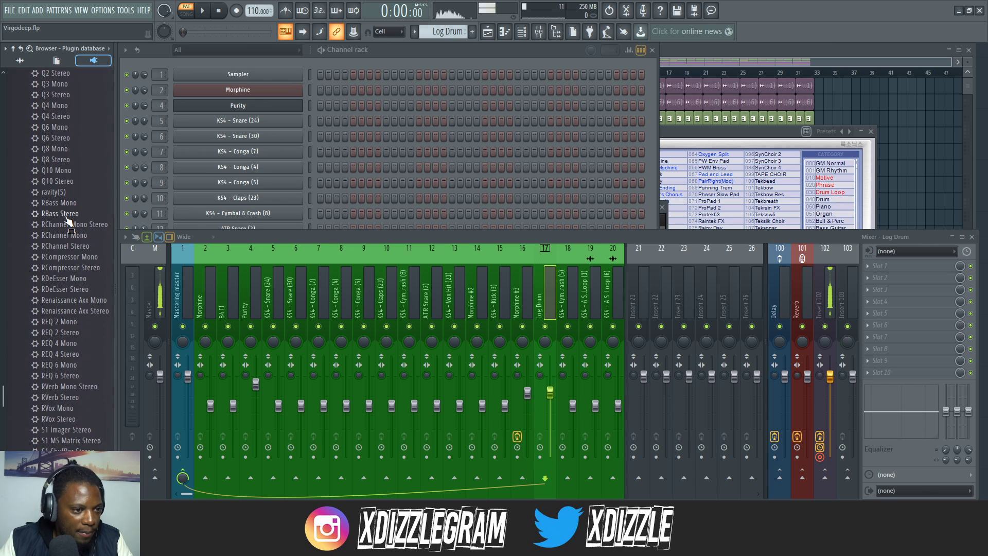
pyautogui.moveTo(69, 205); pyautogui.dragTo(907, 290)
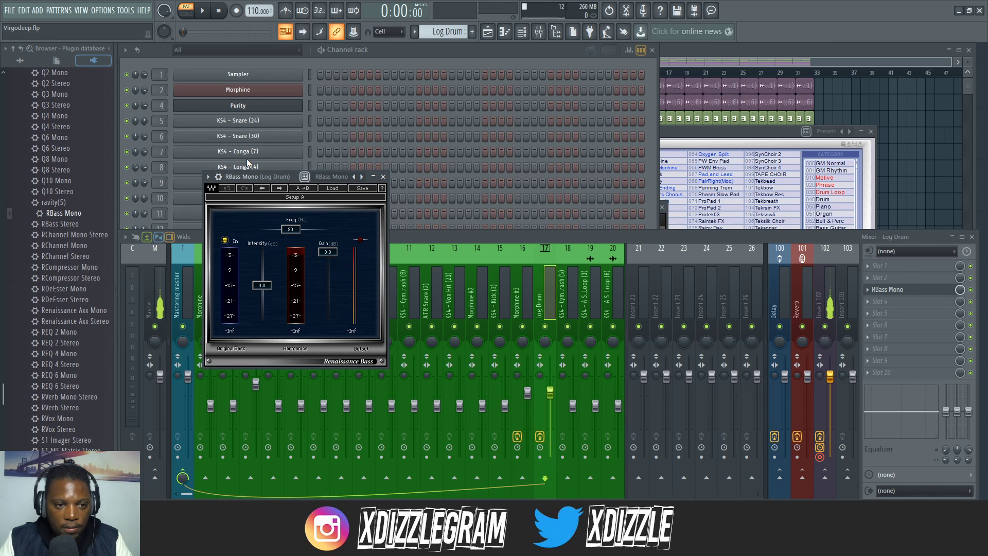
# Step: Play the Log Drum pattern and set the RBass Mono frequency to about 50 Hz
pyautogui.moveTo(270, 173); pyautogui.dragTo(490, 198)
pyautogui.press('space')
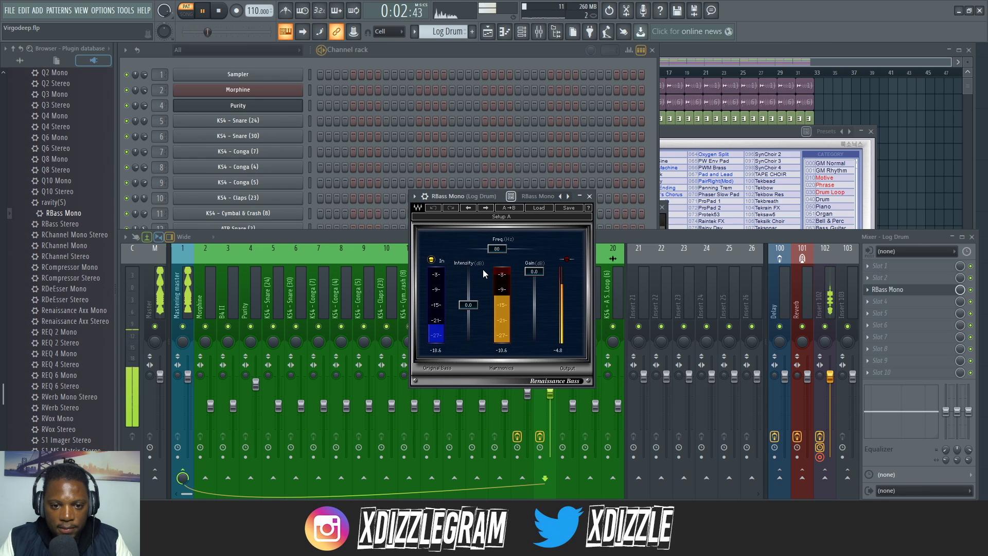
pyautogui.moveTo(496, 248); pyautogui.dragTo(496, 237)
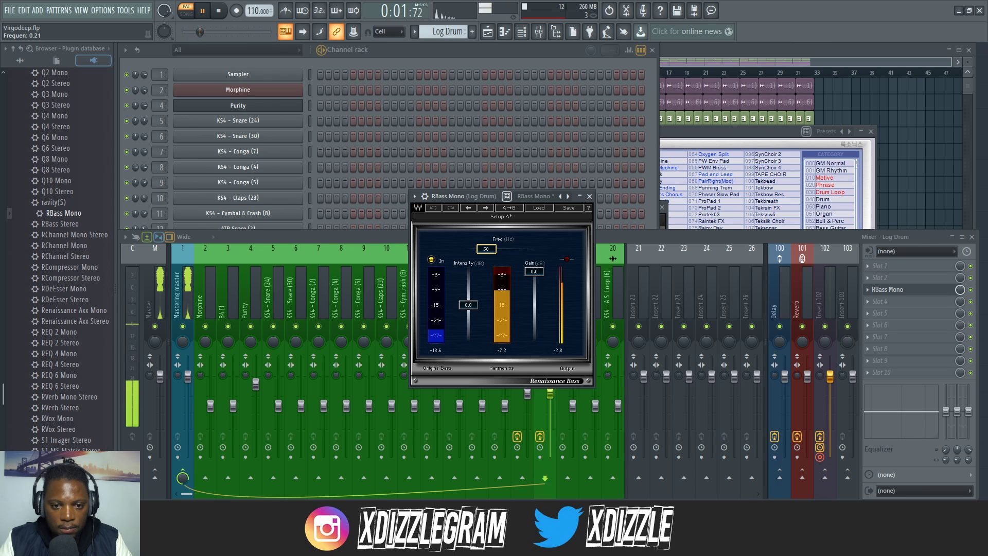
# Step: Compare the Log Drum playback with RBass Mono switched off and on, stop playback and close the effect window
pyautogui.click(972, 292)
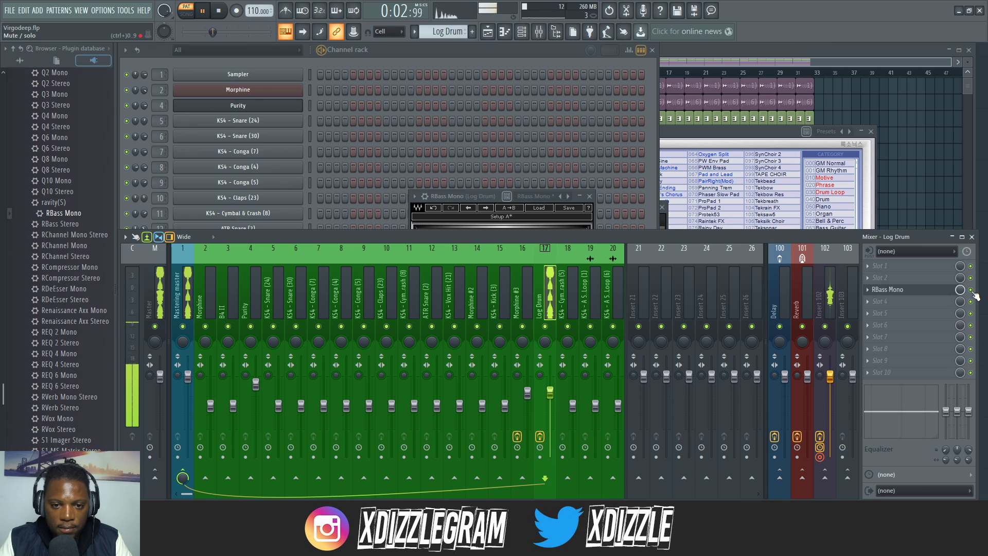
pyautogui.moveTo(480, 197); pyautogui.dragTo(420, 199)
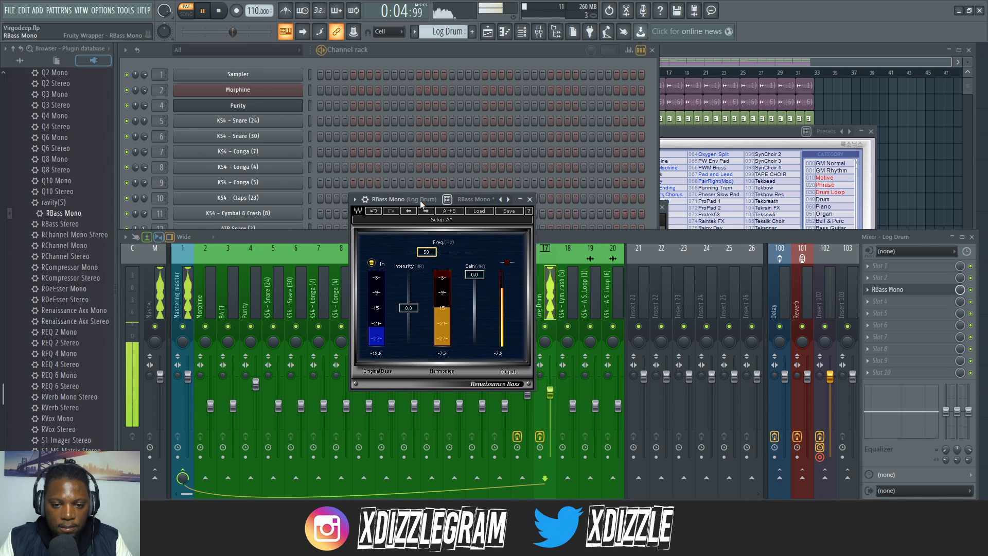
pyautogui.press('space')
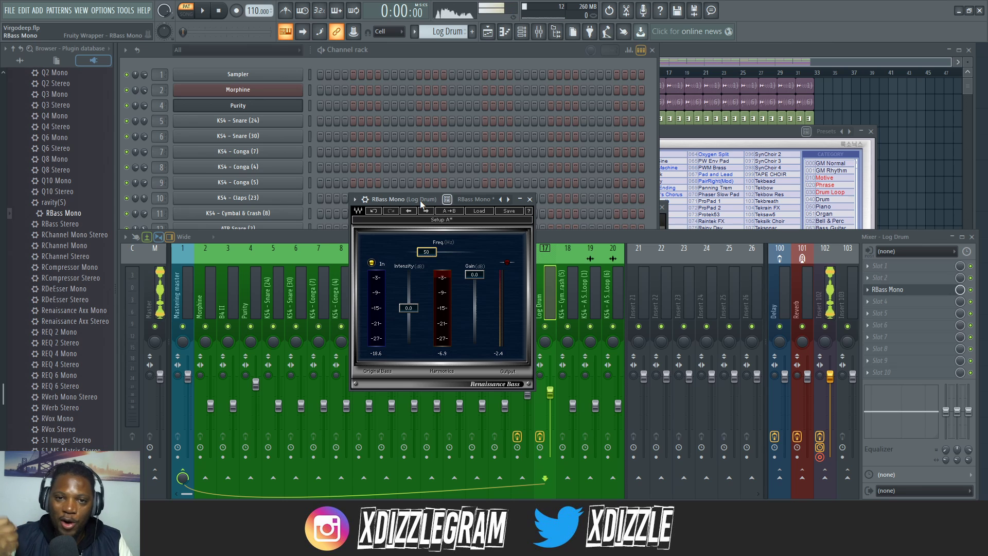
pyautogui.moveTo(418, 200); pyautogui.dragTo(424, 202)
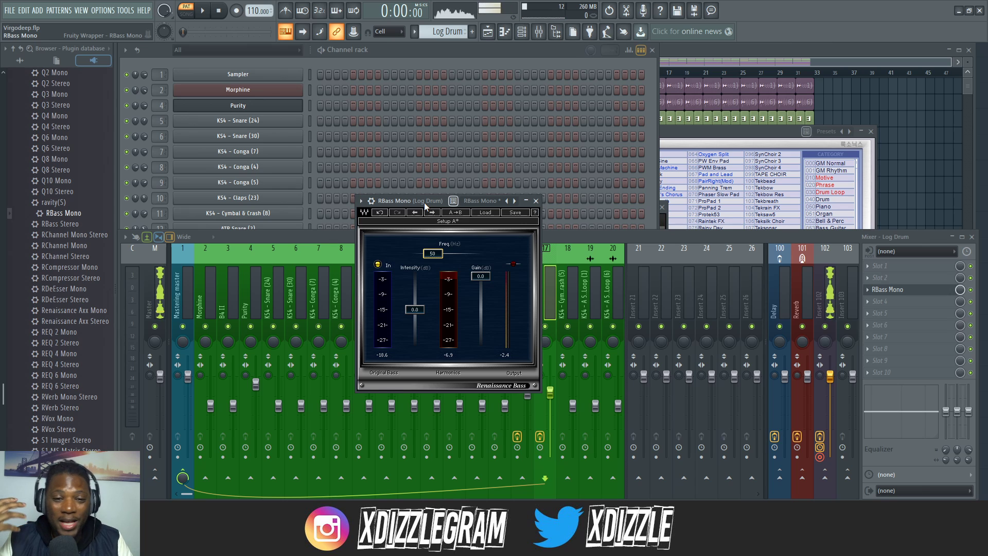
pyautogui.click(534, 202)
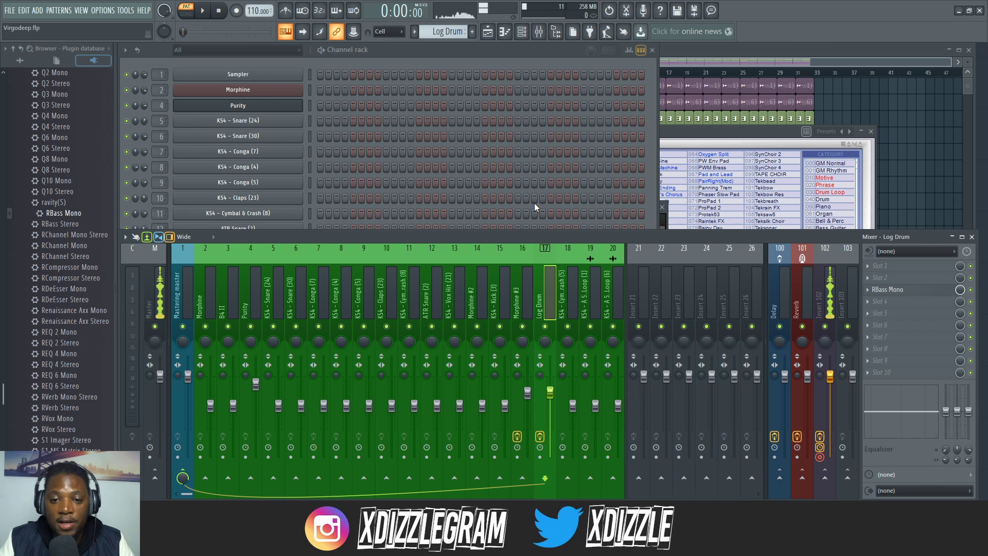
# Step: Play the Log Drum pattern briefly and look through the neighbouring patterns in the Channel rack for further parts to mix
pyautogui.press('space')
pyautogui.click(447, 54)
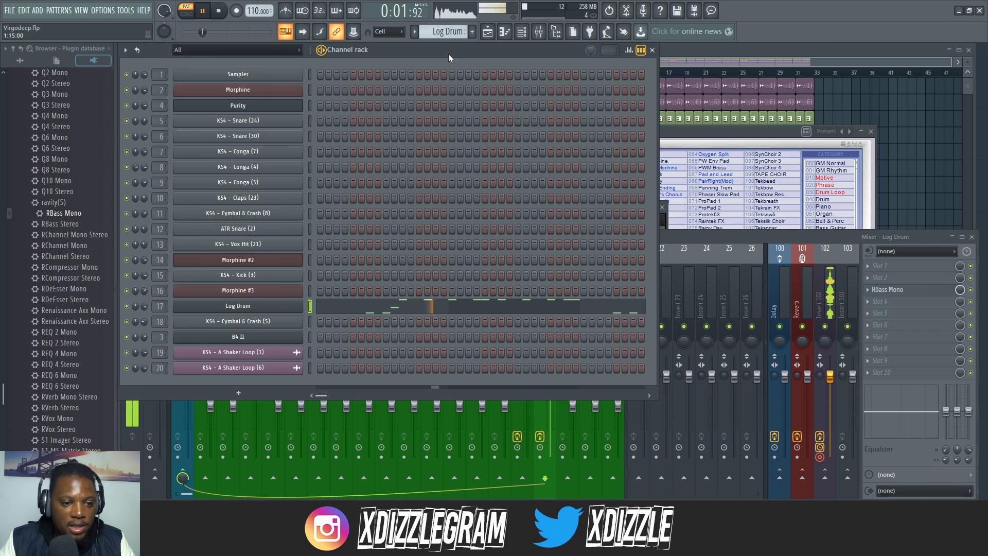
pyautogui.press('space')
pyautogui.press('KP_Subtract')
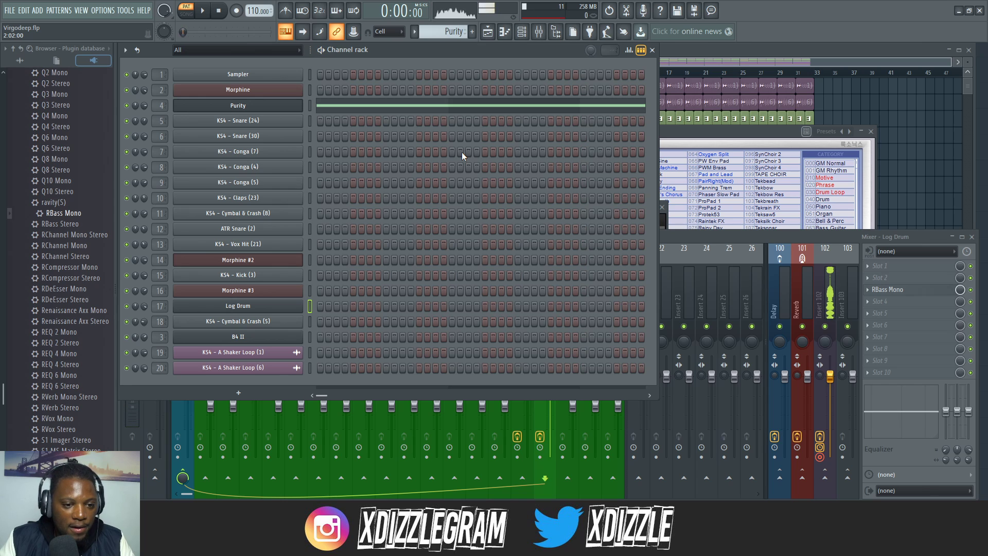
pyautogui.press('KP_Add')
pyautogui.press('KP_Add')
pyautogui.press('KP_Subtract')
pyautogui.press('KP_Subtract')
pyautogui.press('KP_Subtract')
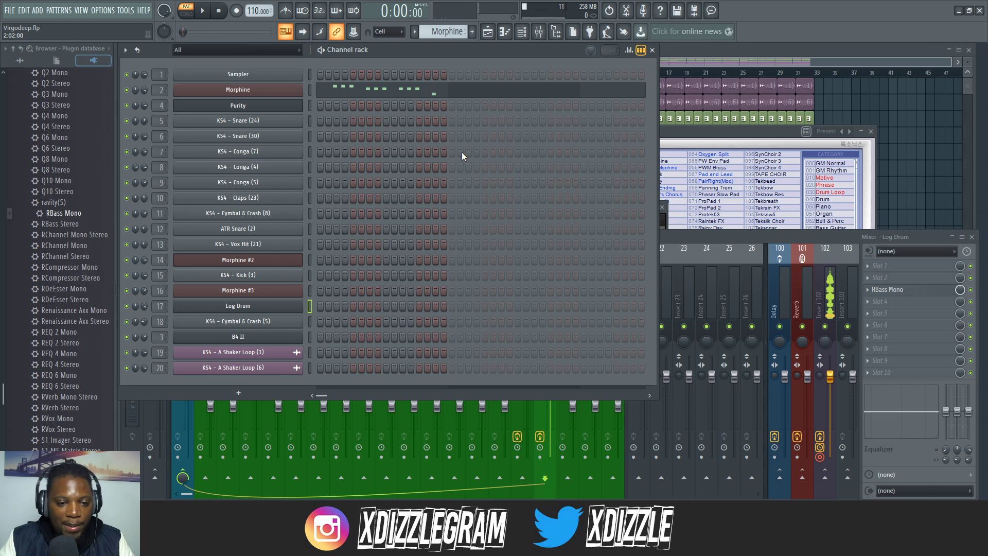
pyautogui.press('KP_Add')
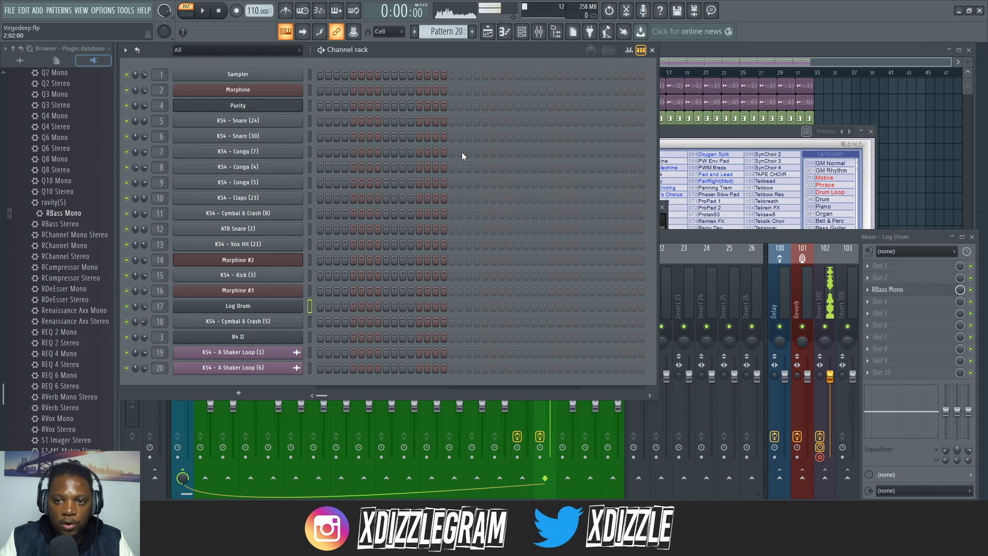
# Step: Play the full arrangement in song mode with the mixer in view and examine the levels of all tracks
pyautogui.press('F9')
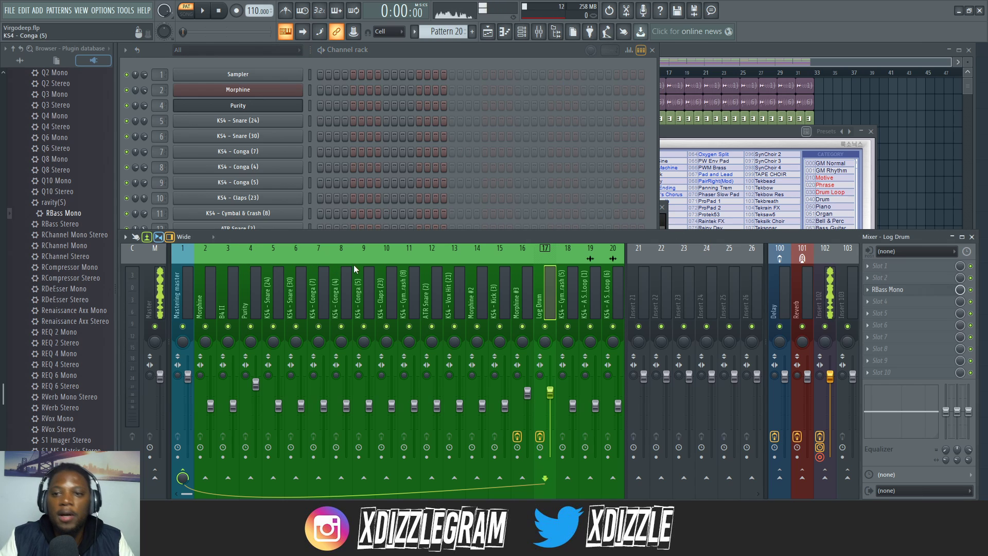
pyautogui.press('F5')
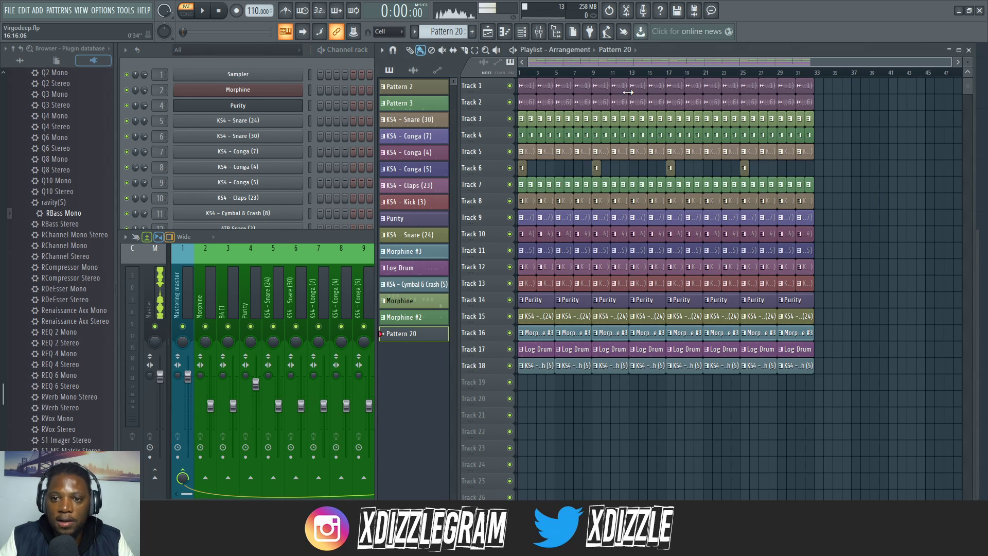
pyautogui.click(267, 237)
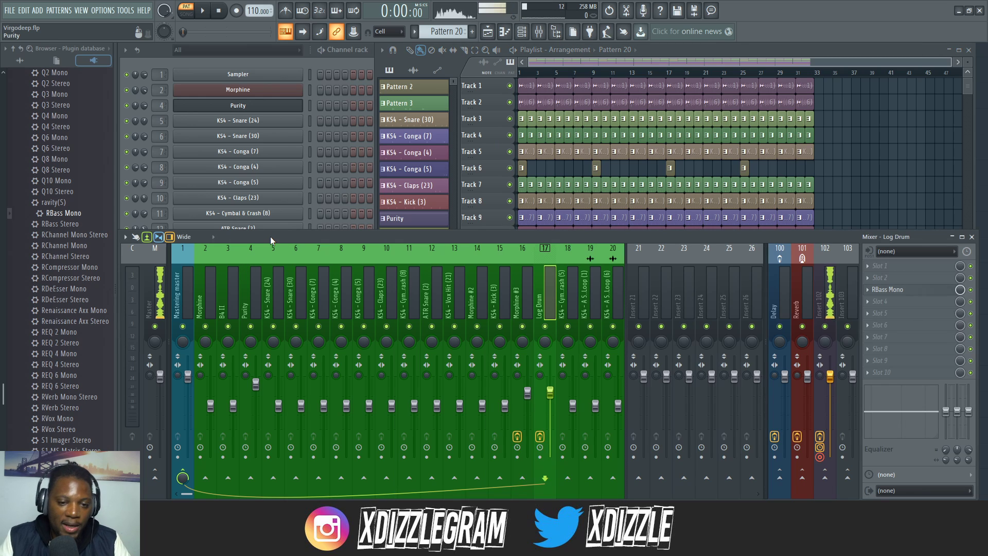
pyautogui.press('F5')
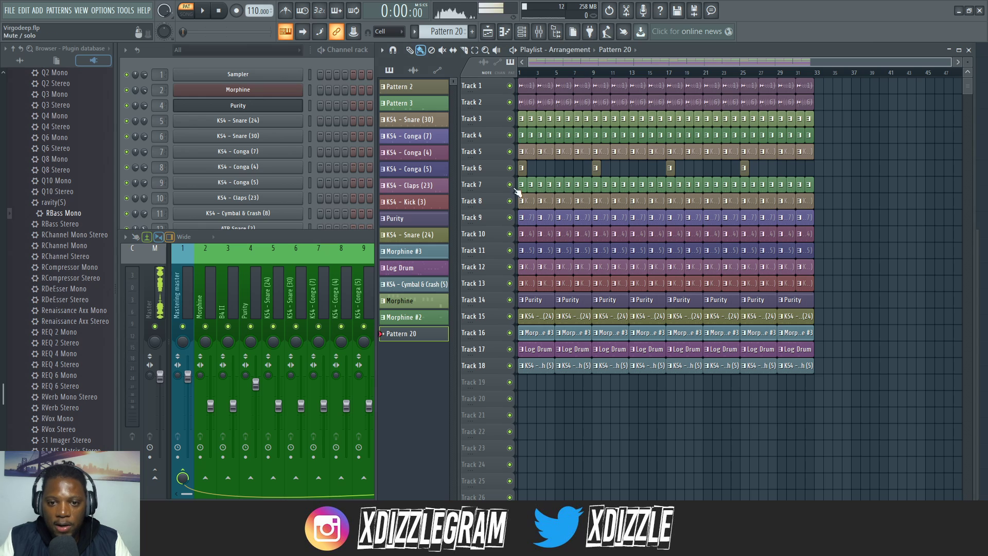
pyautogui.click(186, 15)
pyautogui.press('space')
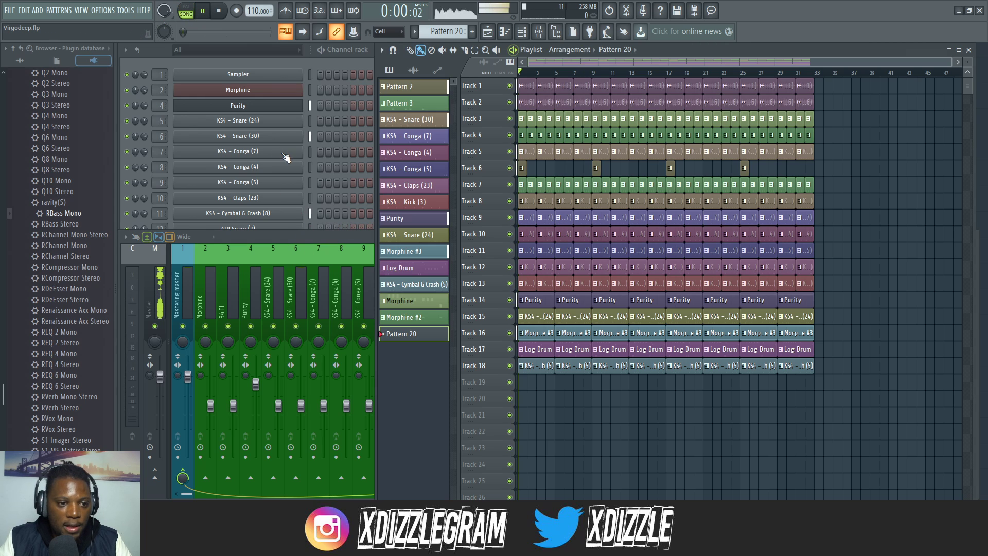
pyautogui.click(289, 271)
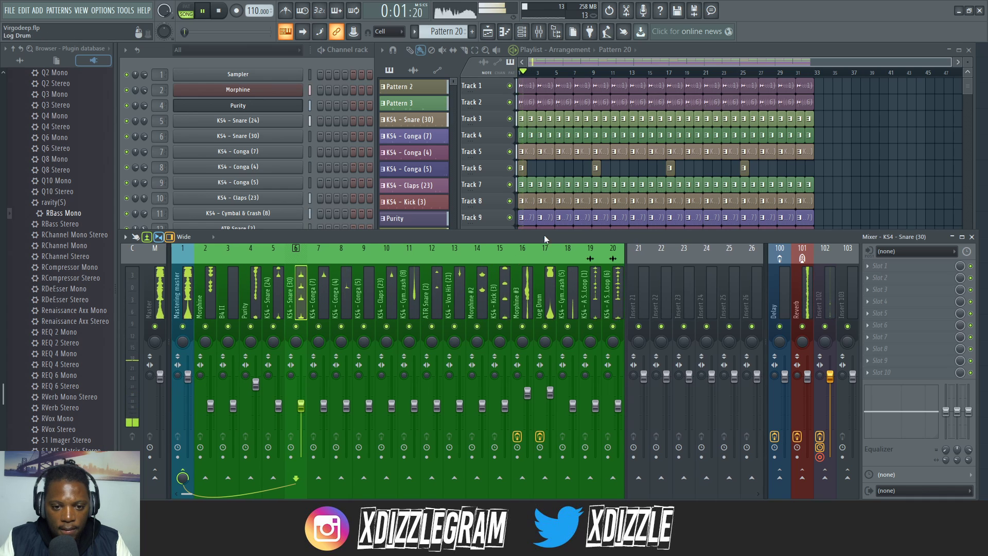
pyautogui.press('space')
# Step: Look through the enlarged playlist tracks down to track 18 and inspect the Morphine #2 notes in the piano roll
pyautogui.scroll(4, 586, 143)
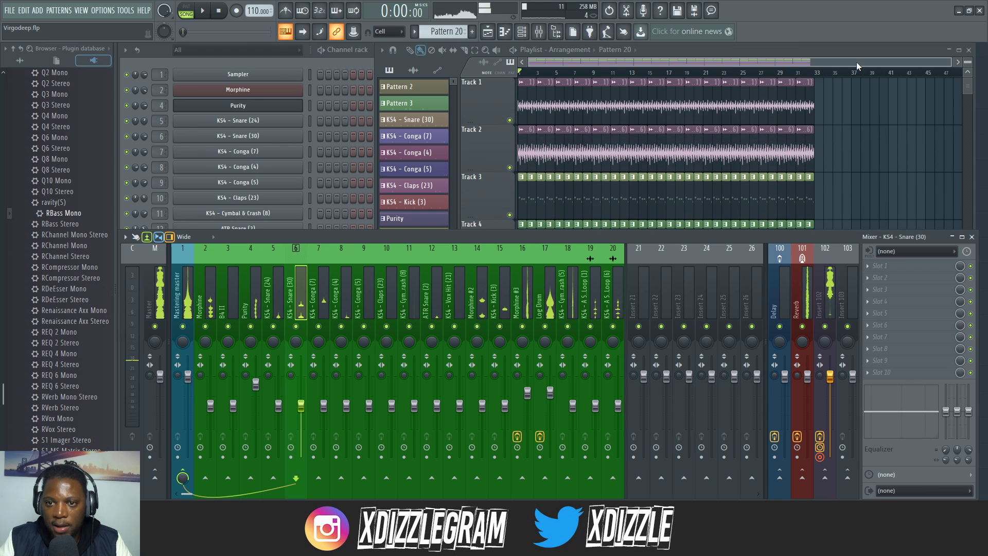
pyautogui.scroll(2, 583, 144)
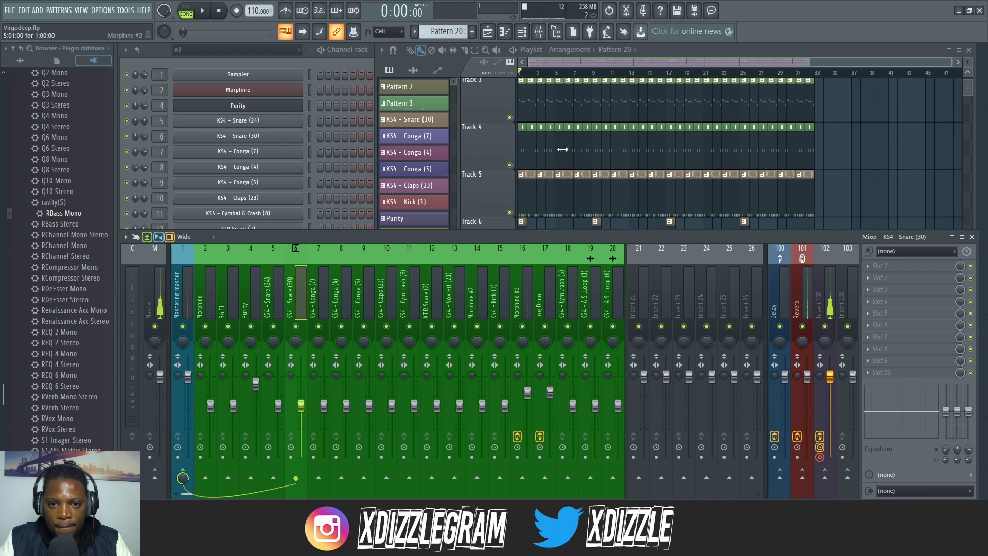
pyautogui.doubleClick(565, 151)
pyautogui.scroll(4, 469, 149)
pyautogui.scroll(-4, 469, 150)
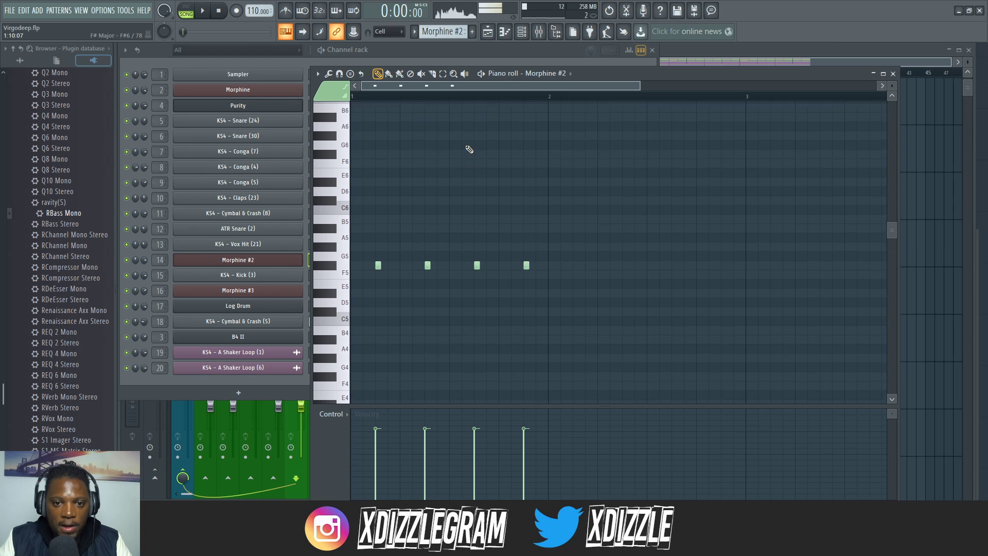
pyautogui.press('F6')
pyautogui.click(539, 32)
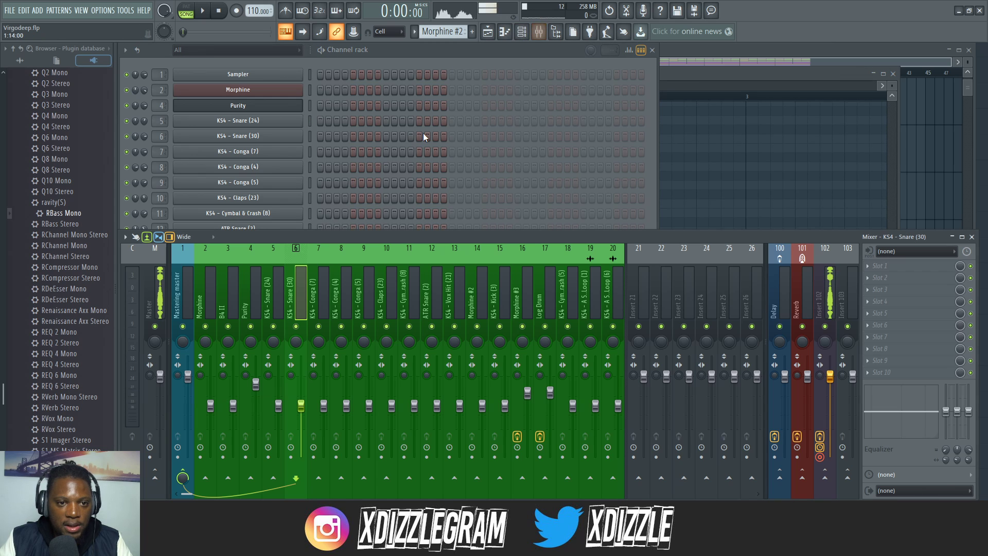
pyautogui.press('F9')
pyautogui.press('F5')
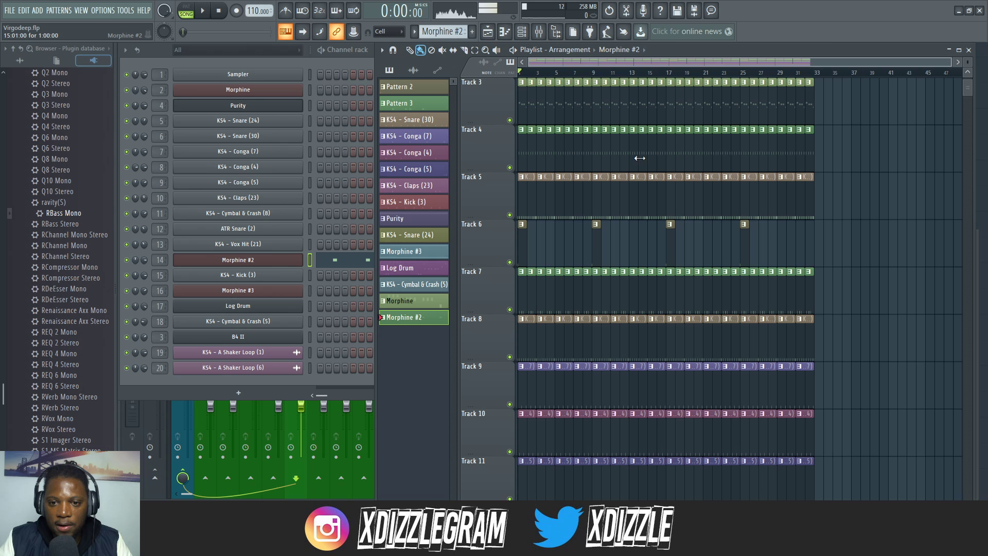
pyautogui.scroll(-8, 589, 168)
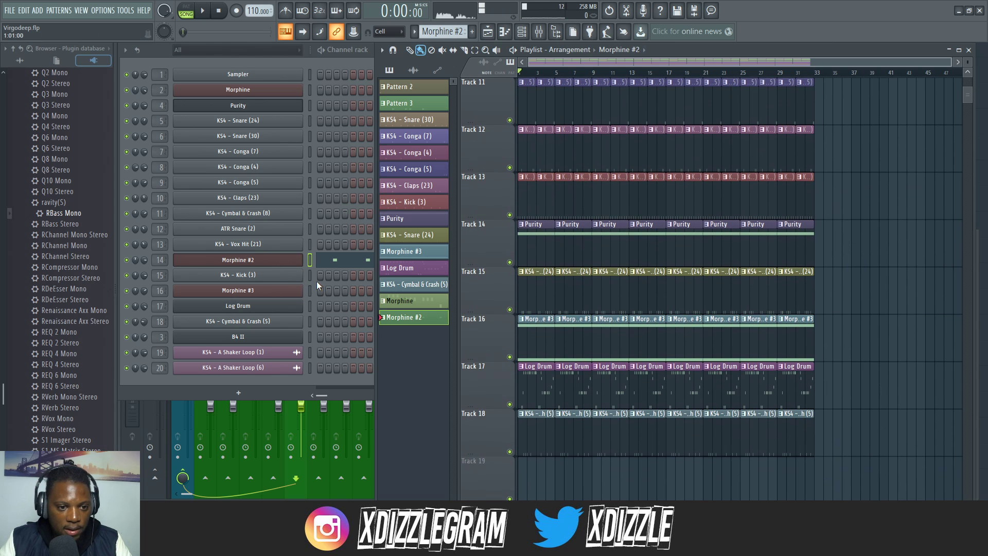
# Step: Select the KS4 - Kick (3) channel, switch to its own pattern and play it in pattern mode
pyautogui.click(312, 276)
pyautogui.press('F4')
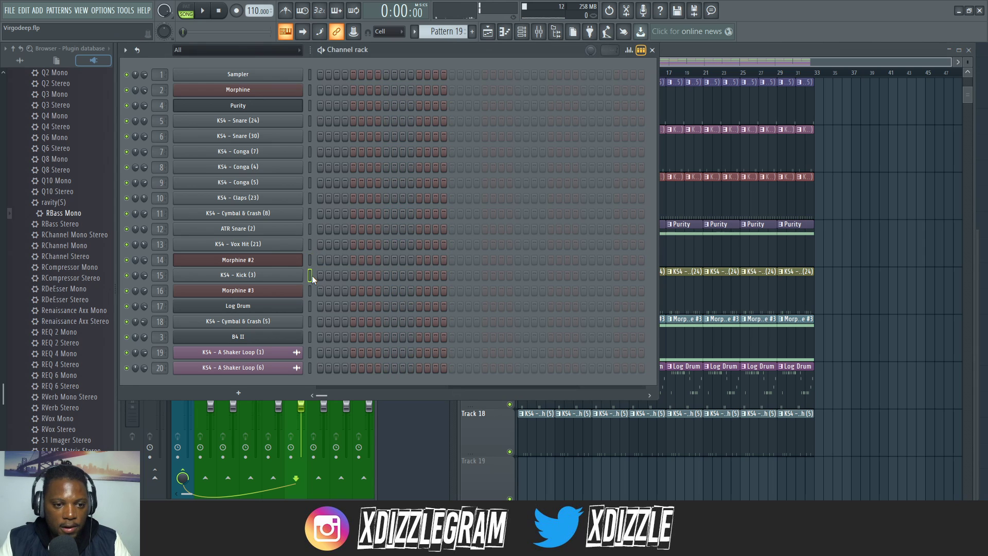
pyautogui.press('KP_Subtract')
pyautogui.press('KP_Subtract')
pyautogui.press('KP_Subtract')
pyautogui.press('KP_Subtract')
pyautogui.press('KP_Subtract')
pyautogui.press('KP_Subtract')
pyautogui.press('KP_Subtract')
pyautogui.press('KP_Subtract')
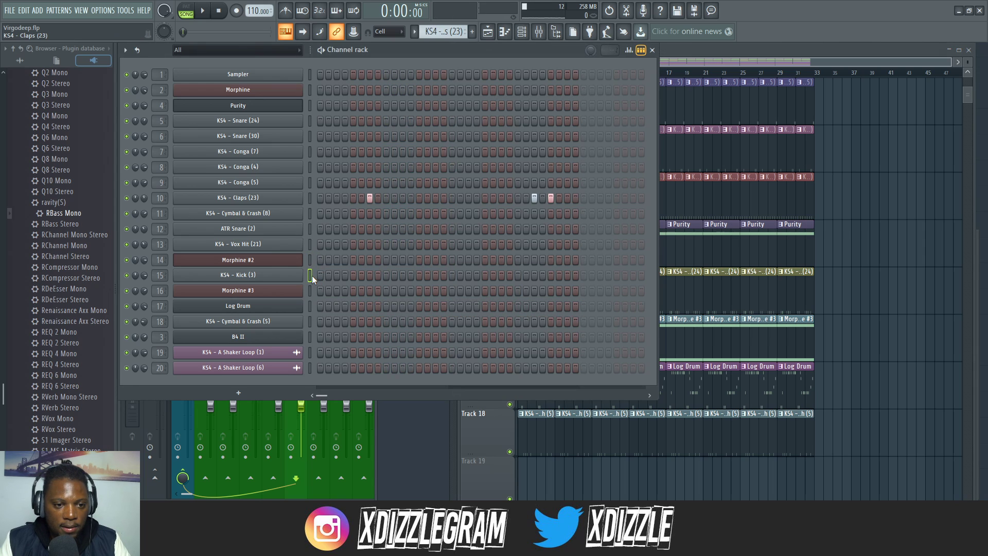
pyautogui.press('KP_Subtract')
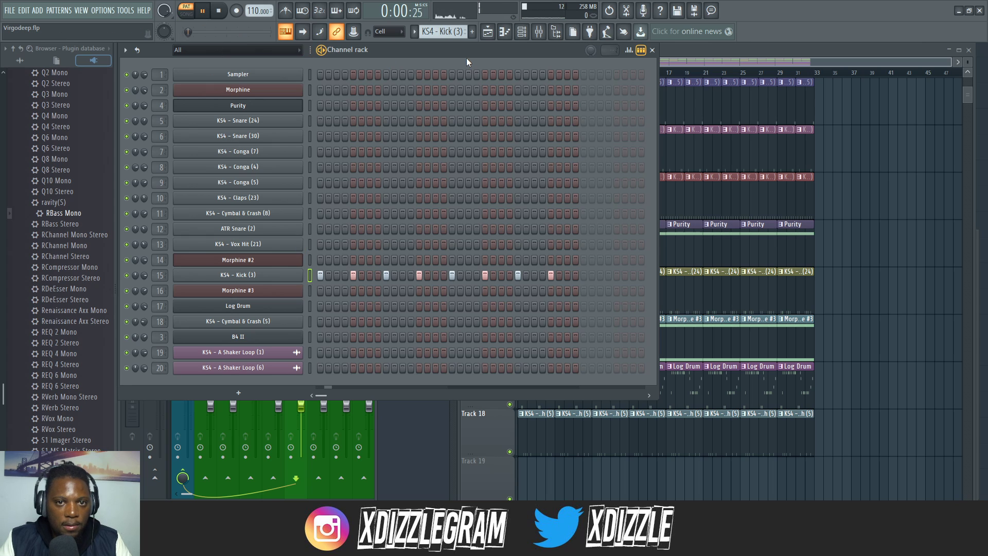
# Step: Raise the KS4 - Kick (3) mixer track's volume to about -4.4 dB and load Fruity Parametric EQ 2 into slot 3
pyautogui.press('F9')
pyautogui.click(504, 330)
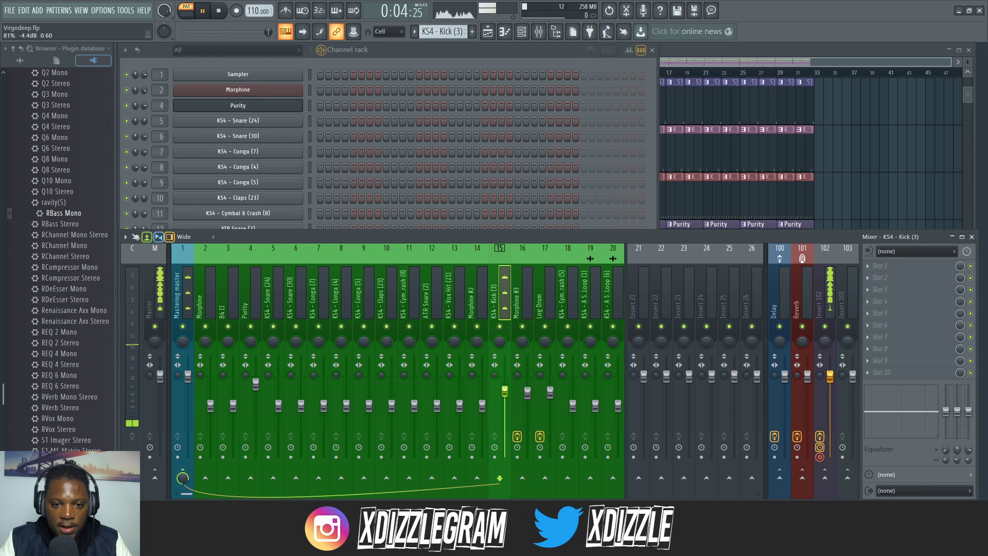
pyautogui.click(912, 289)
pyautogui.click(741, 323)
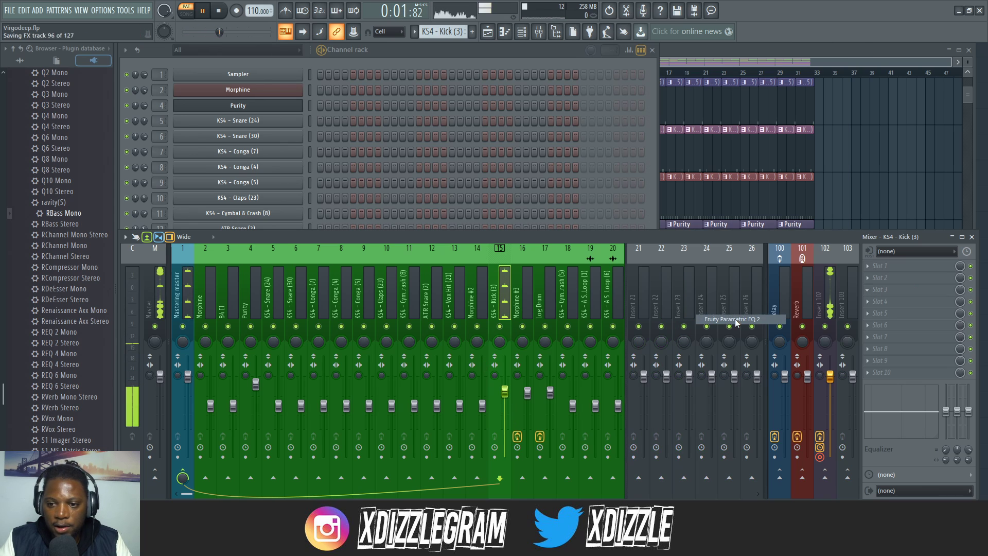
pyautogui.moveTo(335, 124); pyautogui.dragTo(484, 175)
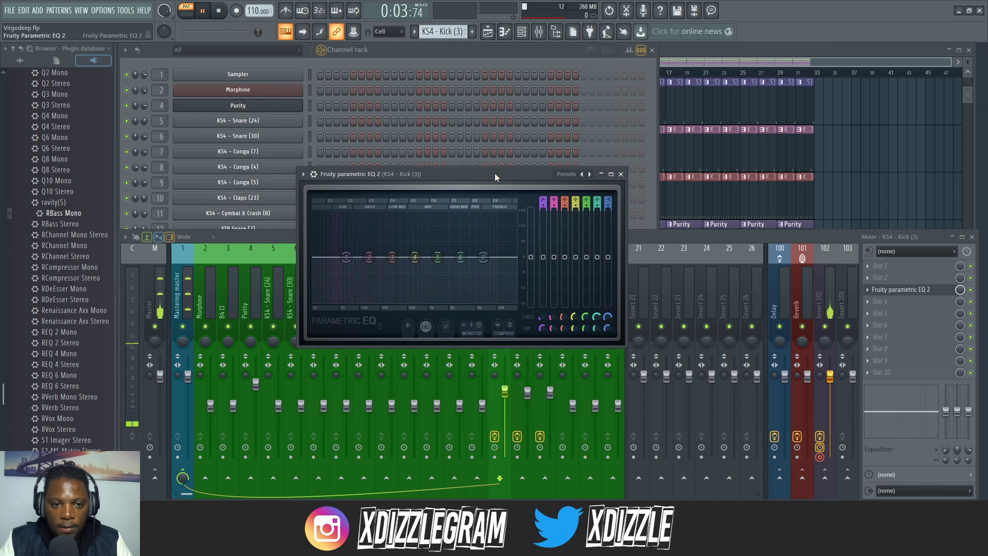
# Step: Shape the kick's EQ by boosting band 2 in the bass, lowering band 7 from the mids up and moving band 1 to about 35 Hz
pyautogui.moveTo(369, 257); pyautogui.dragTo(371, 243)
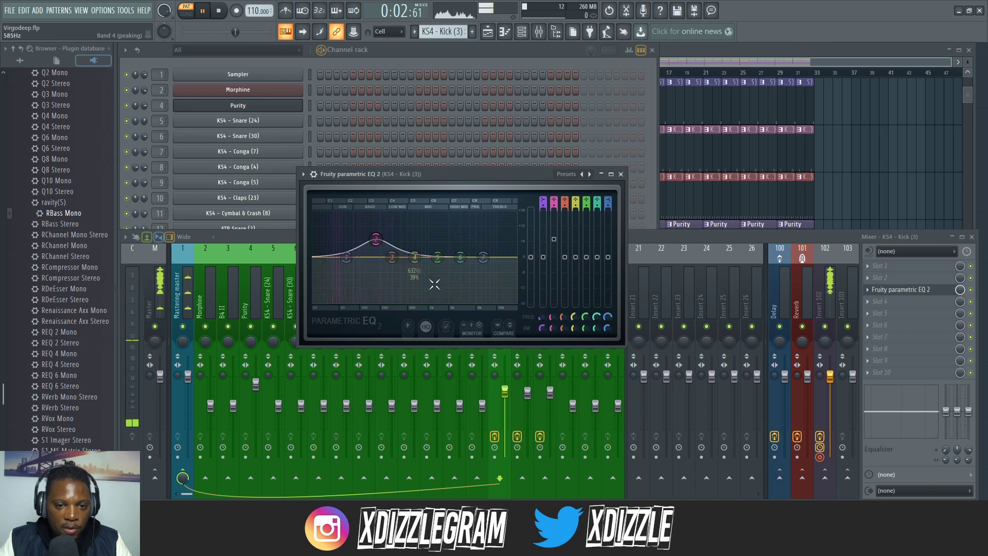
pyautogui.moveTo(486, 260); pyautogui.dragTo(430, 286)
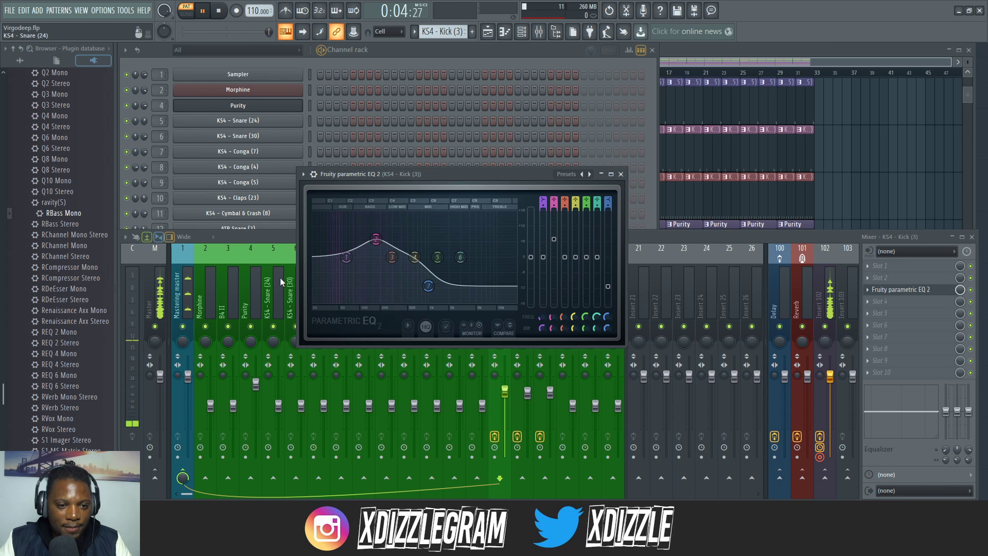
pyautogui.moveTo(343, 257); pyautogui.dragTo(336, 258)
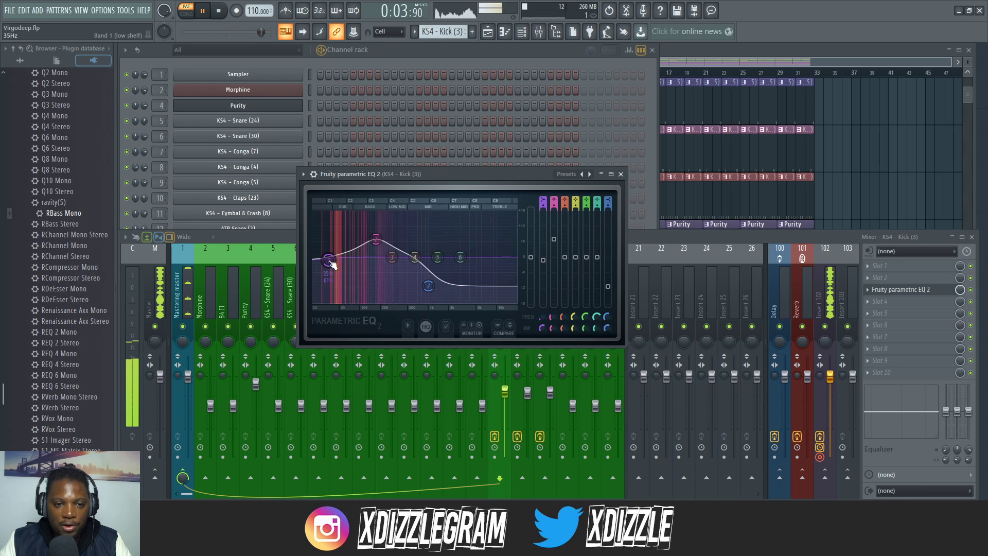
pyautogui.moveTo(501, 175); pyautogui.dragTo(548, 194)
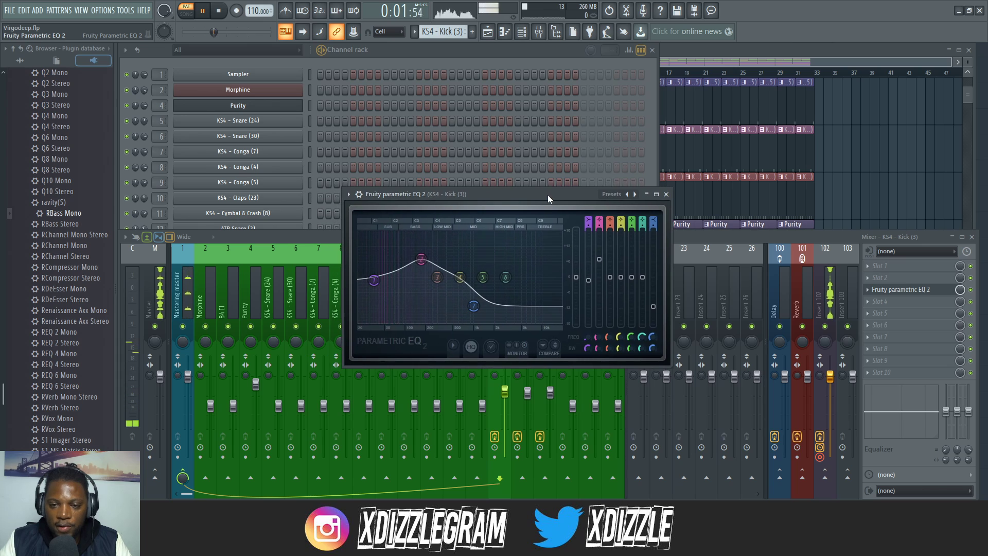
# Step: Load Fruity Fast Dist into slot 2 of the kick track, set its mix level to about 27% and bring the equalizer back up
pyautogui.click(893, 278)
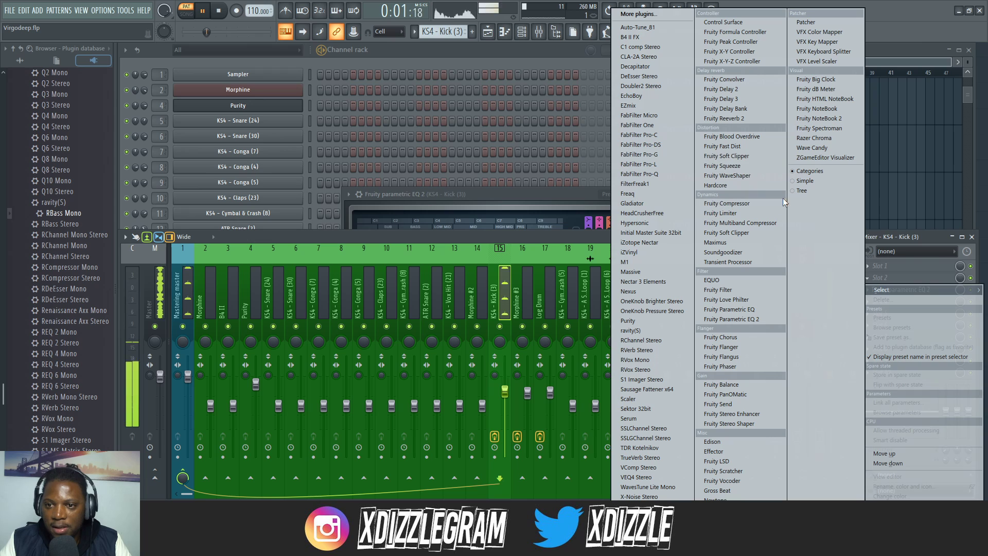
pyautogui.click(741, 146)
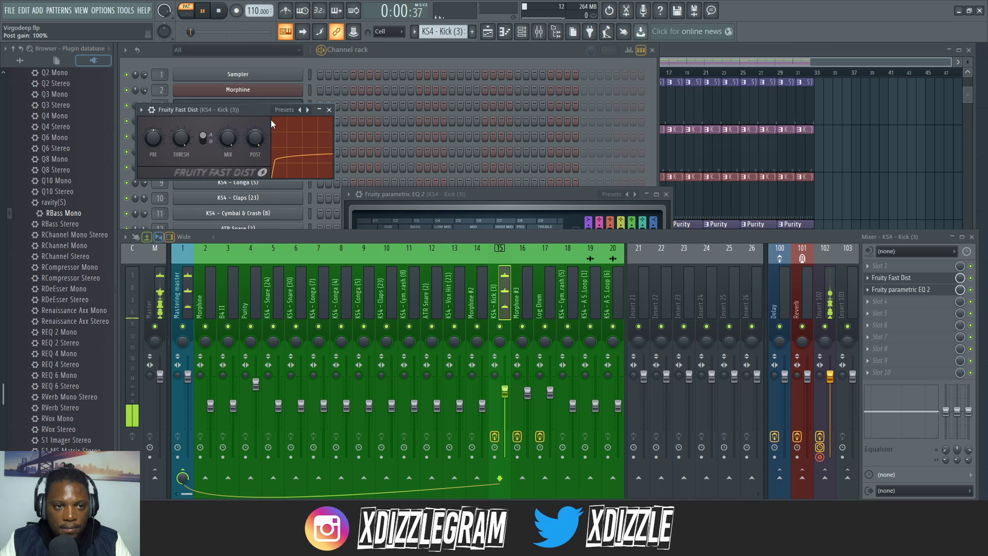
pyautogui.moveTo(262, 113); pyautogui.dragTo(677, 181)
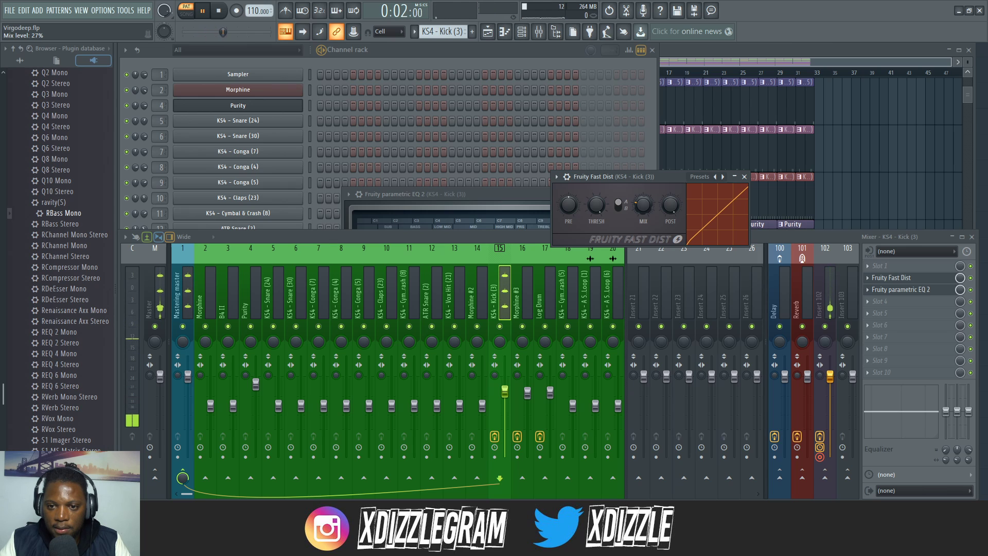
pyautogui.click(909, 289)
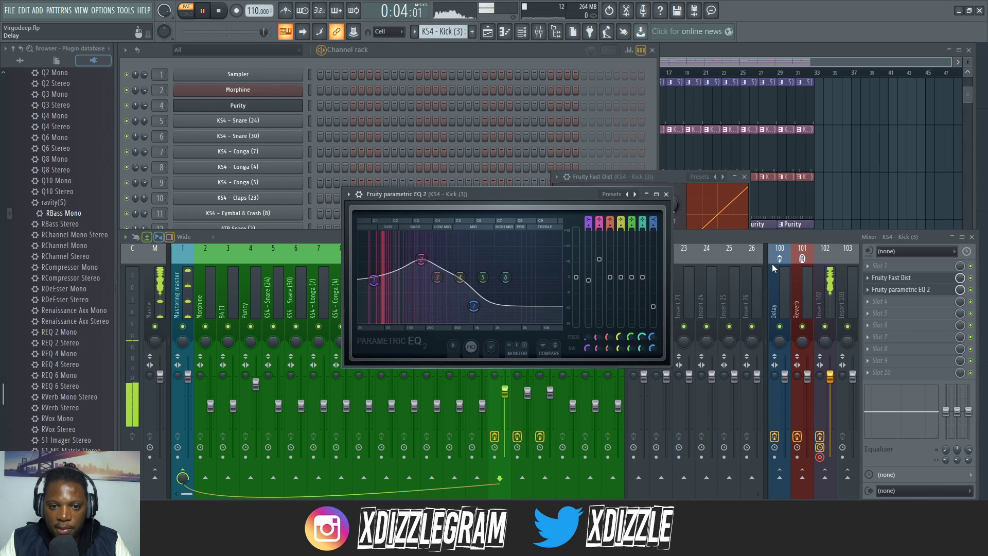
# Step: Compare the kick with Fruity Fast Dist bypassed and re-enabled, keeping the distortion and equalizer windows above the mixer
pyautogui.click(895, 277)
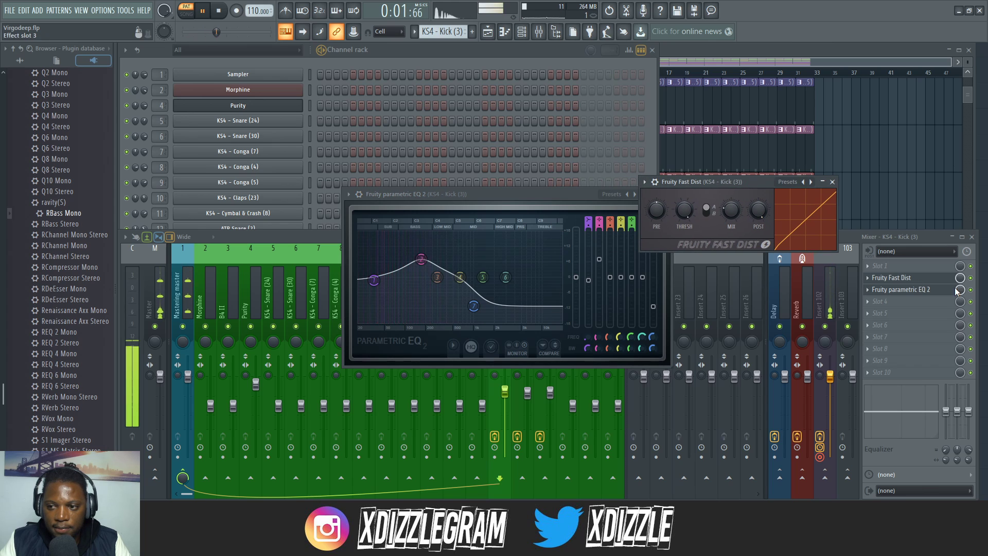
pyautogui.click(972, 283)
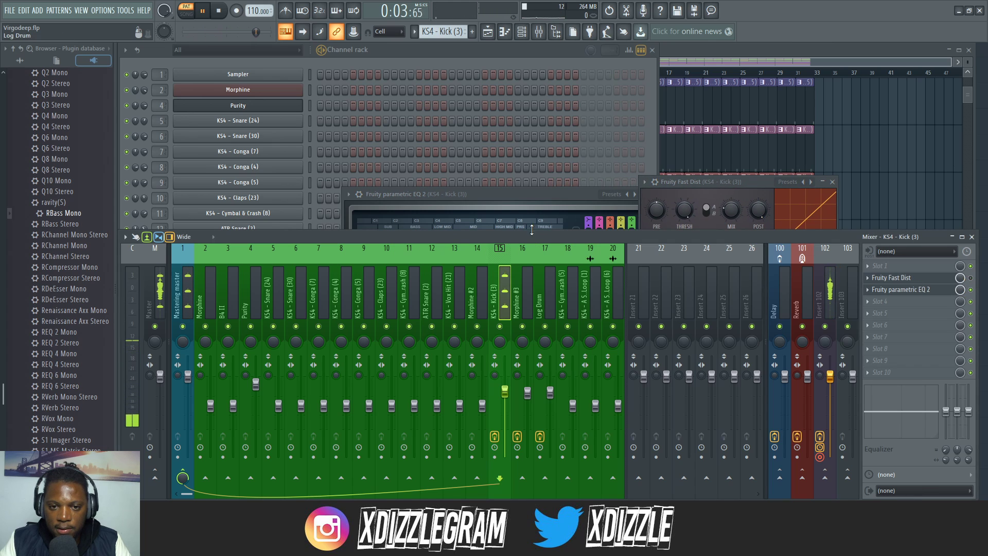
pyautogui.click(535, 211)
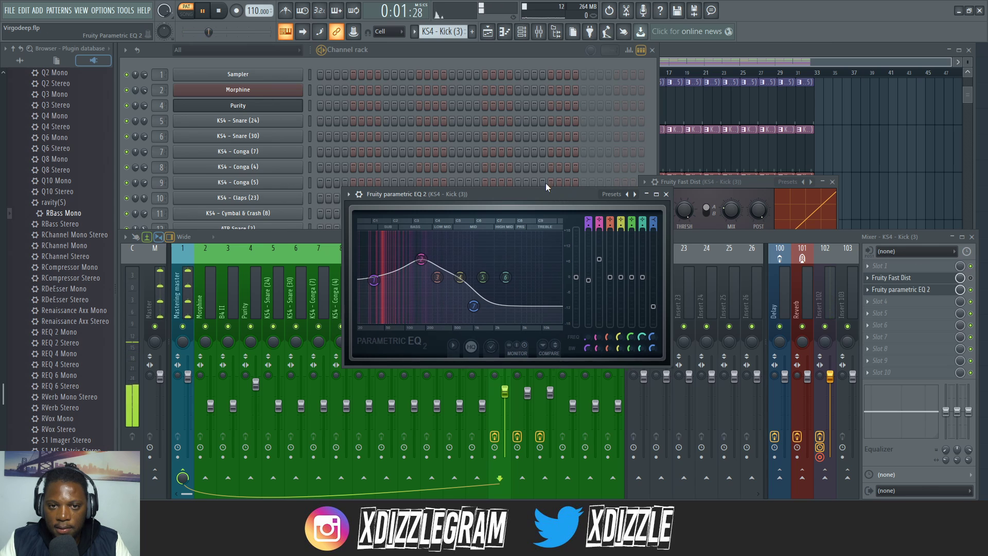
pyautogui.moveTo(546, 194); pyautogui.dragTo(471, 86)
pyautogui.moveTo(741, 182); pyautogui.dragTo(712, 121)
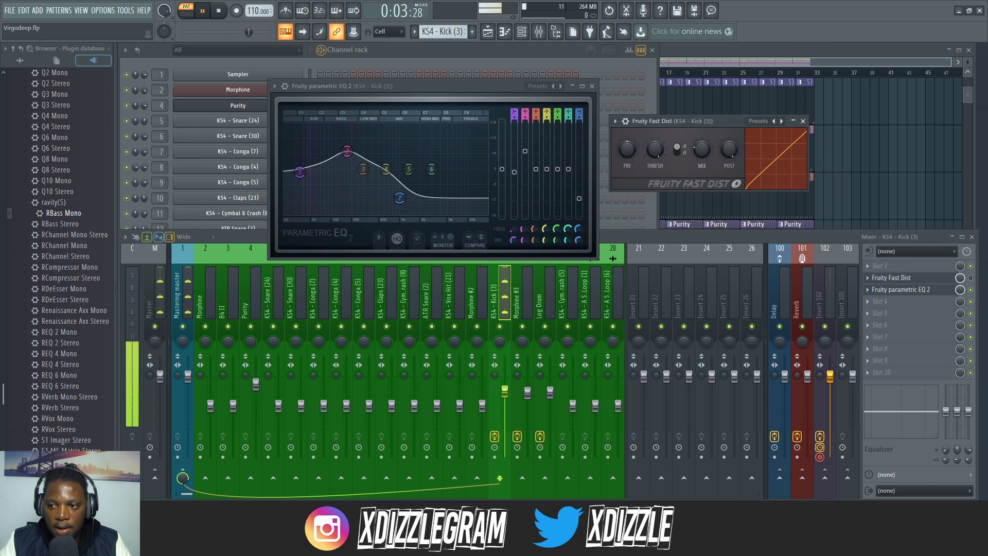
pyautogui.click(974, 282)
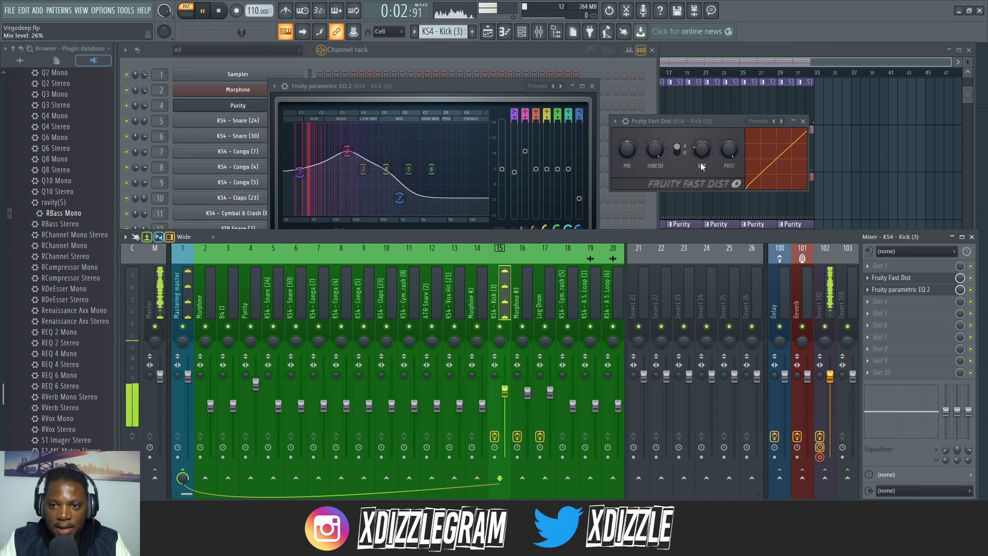
# Step: Lower the kick's Fruity Fast Dist mix level to about 14% and close the distortion and equalizer windows
pyautogui.moveTo(701, 166); pyautogui.dragTo(701, 176)
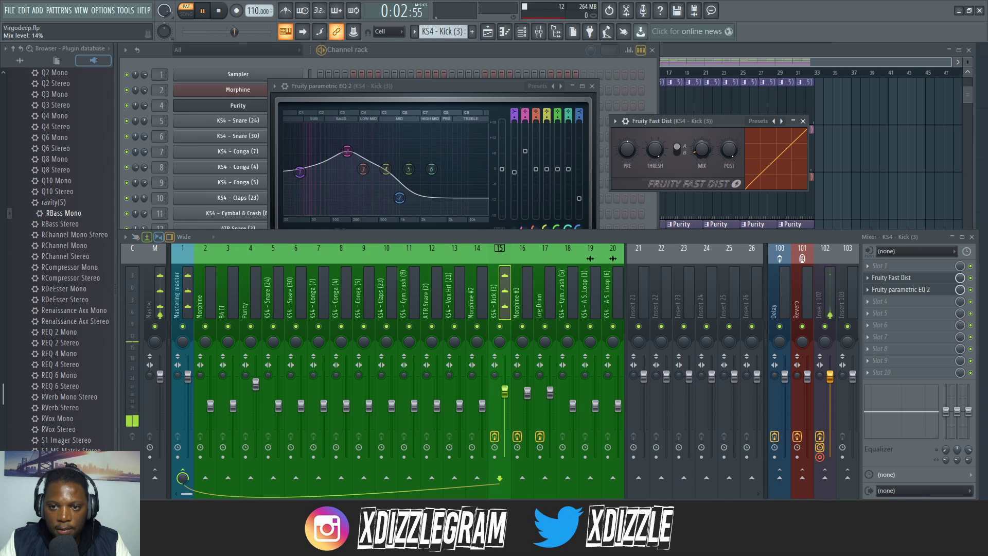
pyautogui.click(803, 121)
pyautogui.click(591, 88)
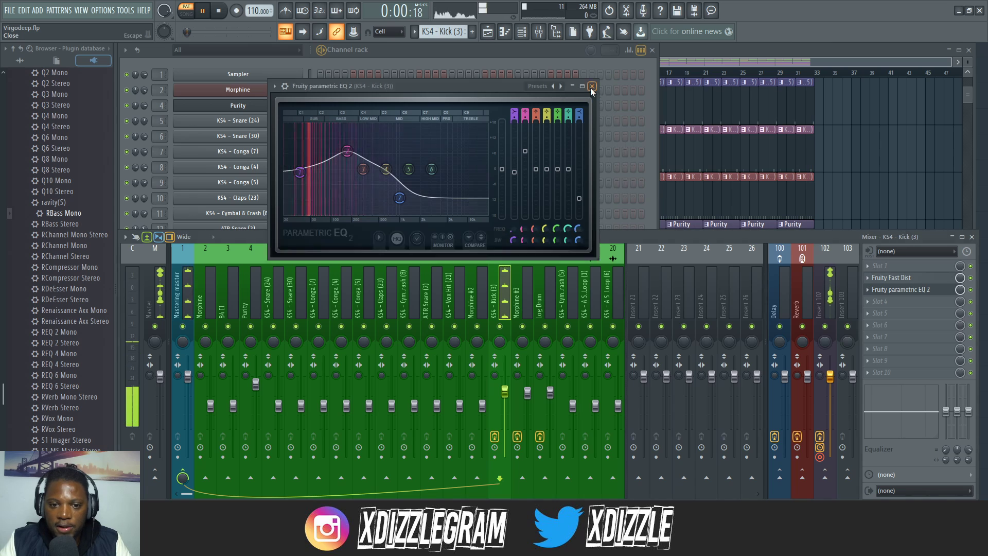
pyautogui.click(592, 88)
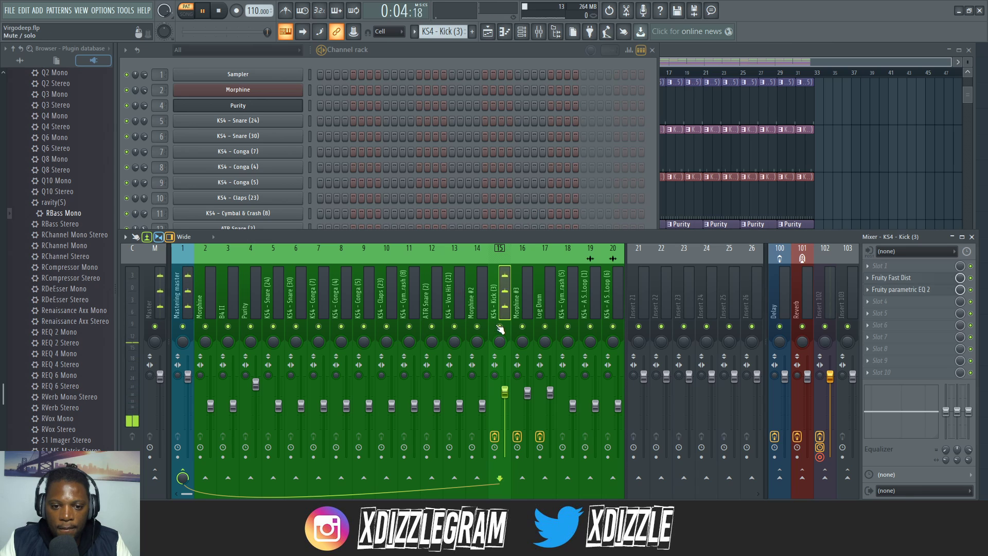
# Step: Solo the KS4 - Kick (3) mixer track, switch to song mode and play the arrangement from the start
pyautogui.press('space')
pyautogui.press('F5')
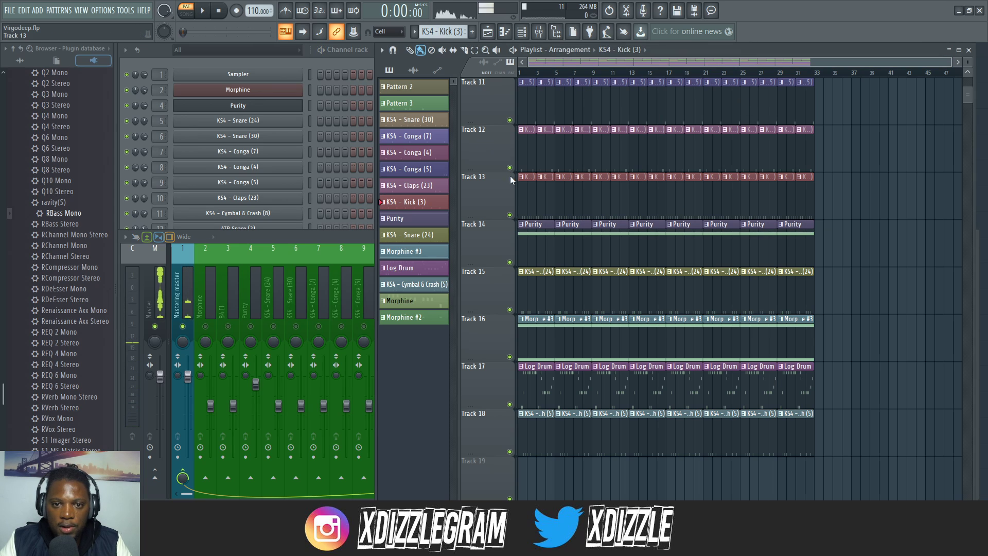
pyautogui.click(341, 240)
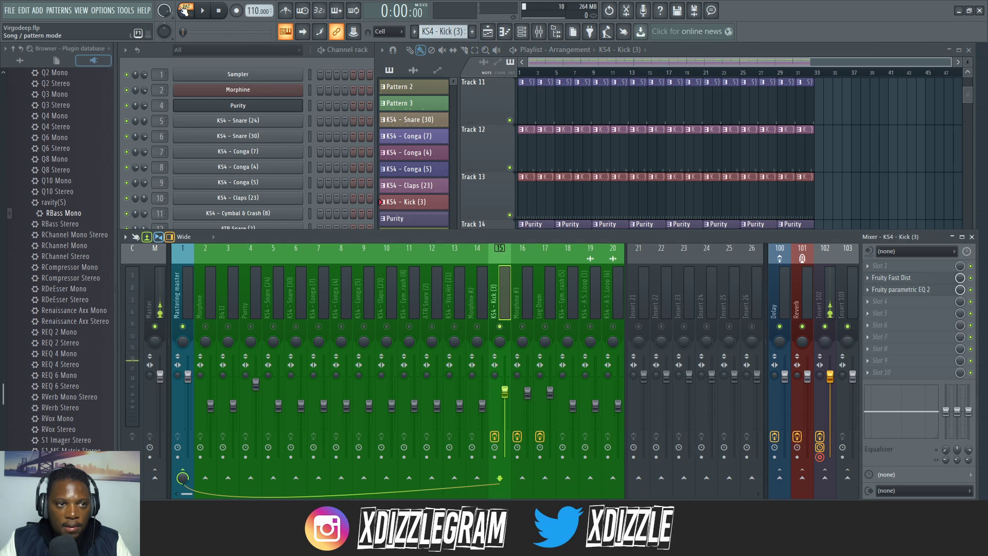
pyautogui.press('space')
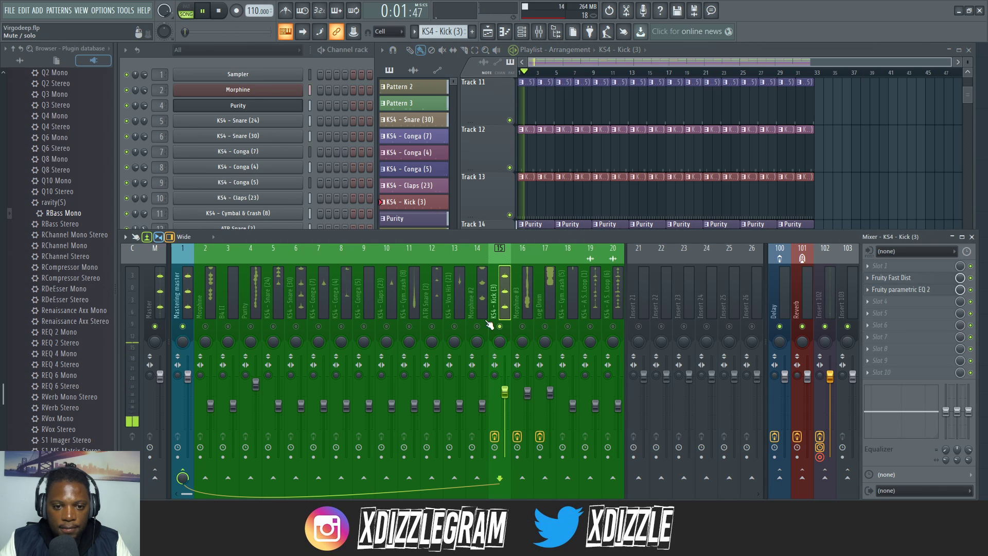
# Step: Unmute both KS4 - A Shaker Loop tracks, panning loop (1) to the left and loop (6) about 43% to the right
pyautogui.moveTo(523, 232); pyautogui.dragTo(566, 230)
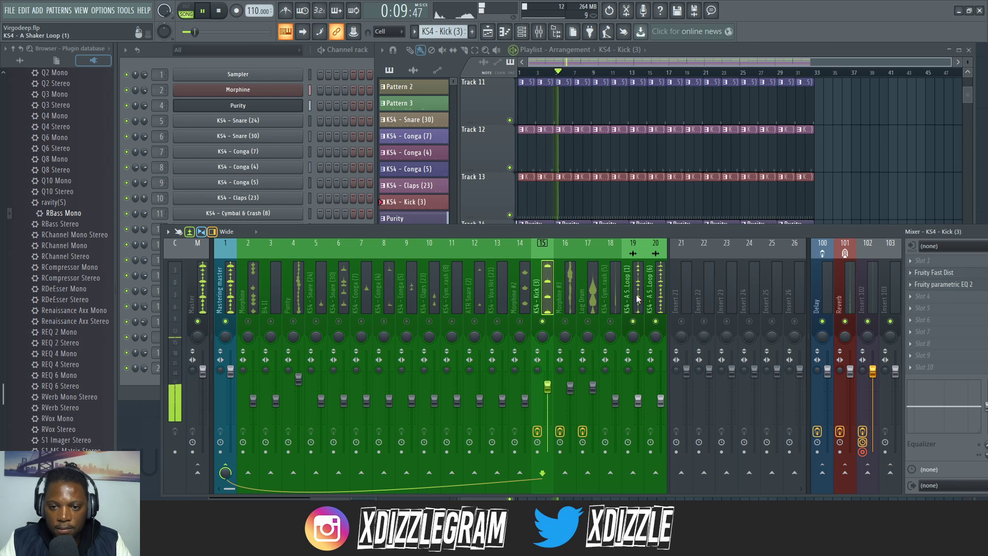
pyautogui.click(636, 340)
pyautogui.moveTo(635, 339); pyautogui.dragTo(655, 337)
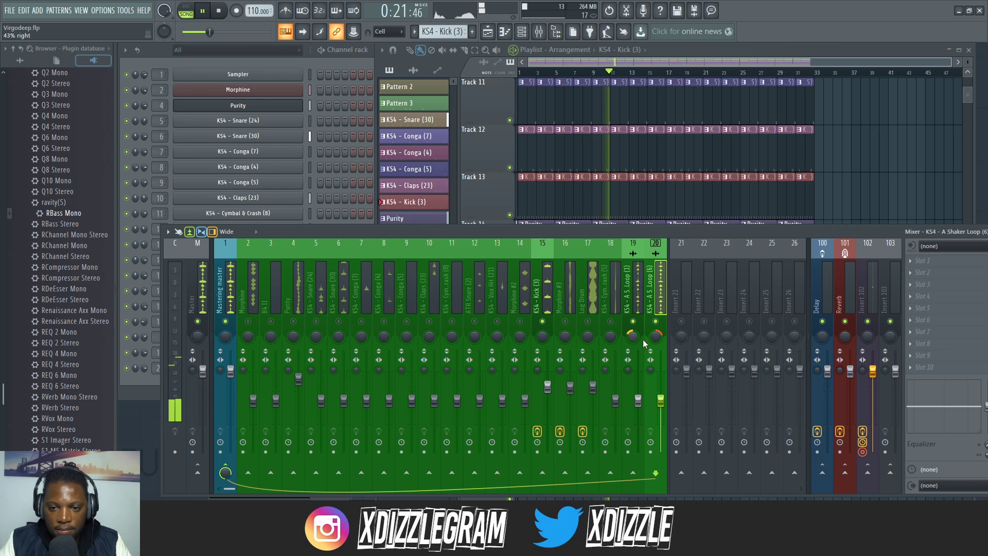
pyautogui.moveTo(633, 341); pyautogui.dragTo(657, 336)
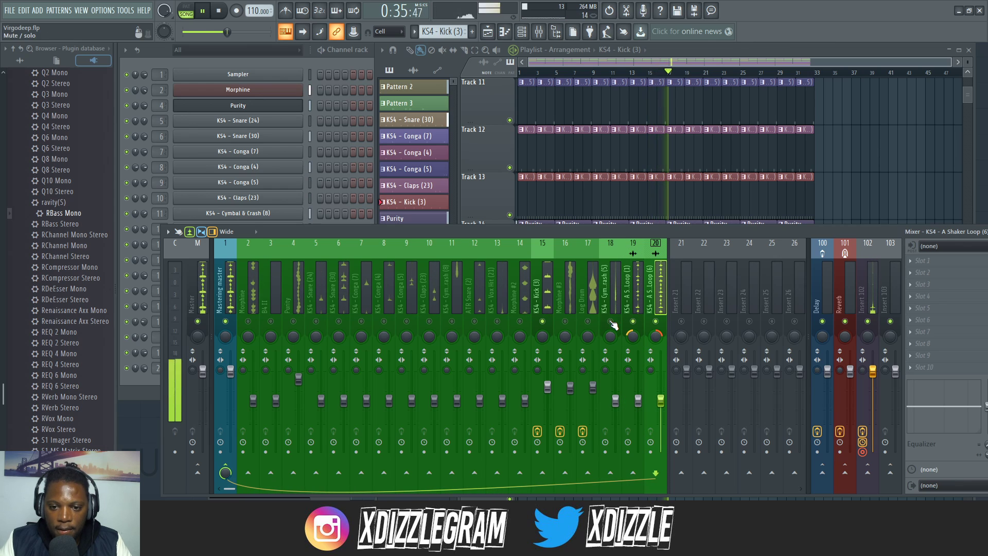
# Step: Unmute the KS4 - Cymbal & Crash track 18, raise its volume slightly and load Fruity Parametric EQ 2 into slot 3
pyautogui.moveTo(615, 401); pyautogui.dragTo(615, 397)
pyautogui.click(905, 283)
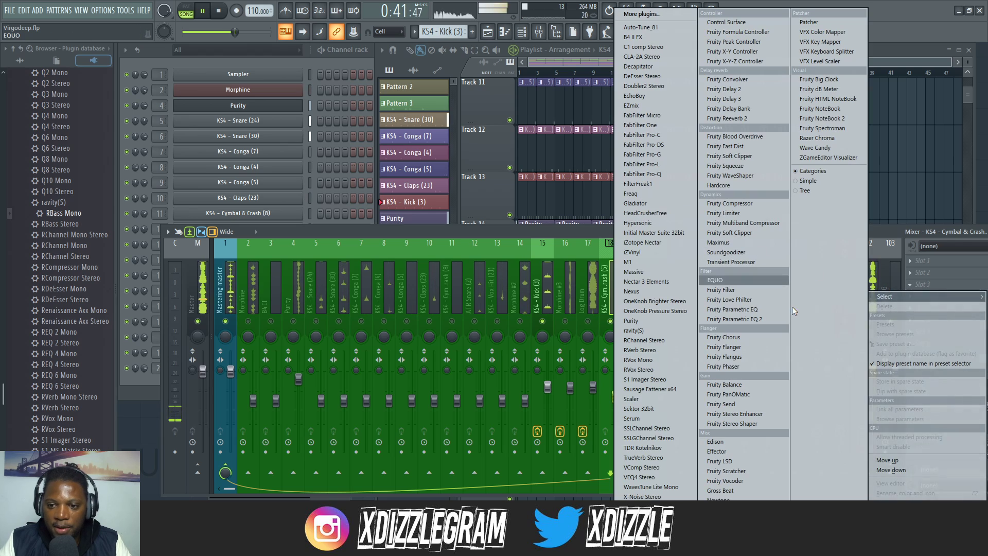
pyautogui.click(762, 319)
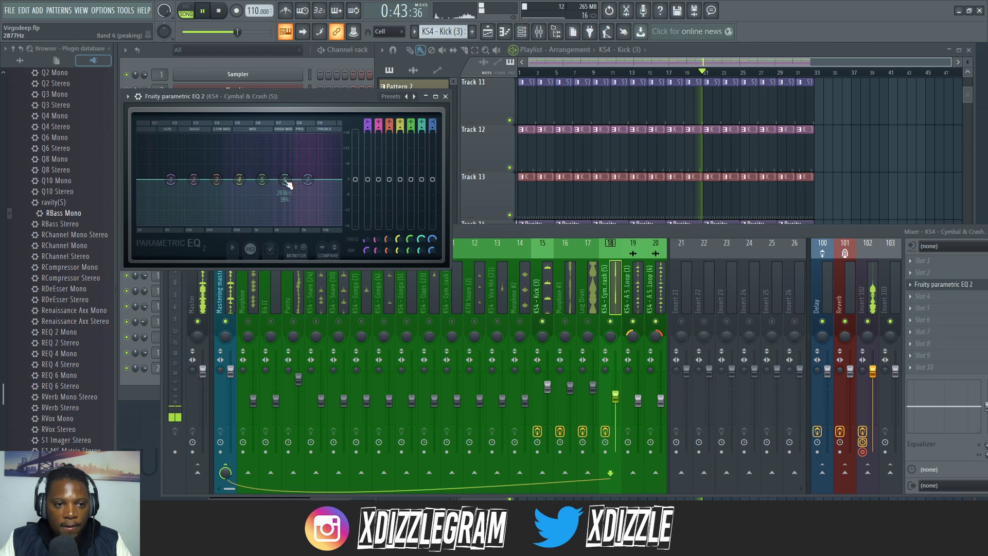
# Step: Shape the cymbal's EQ by boosting bands 6 and 7 in the highs, band 7 about 3.8 dB, and lowering the band 1 shelf
pyautogui.moveTo(285, 179); pyautogui.dragTo(317, 169)
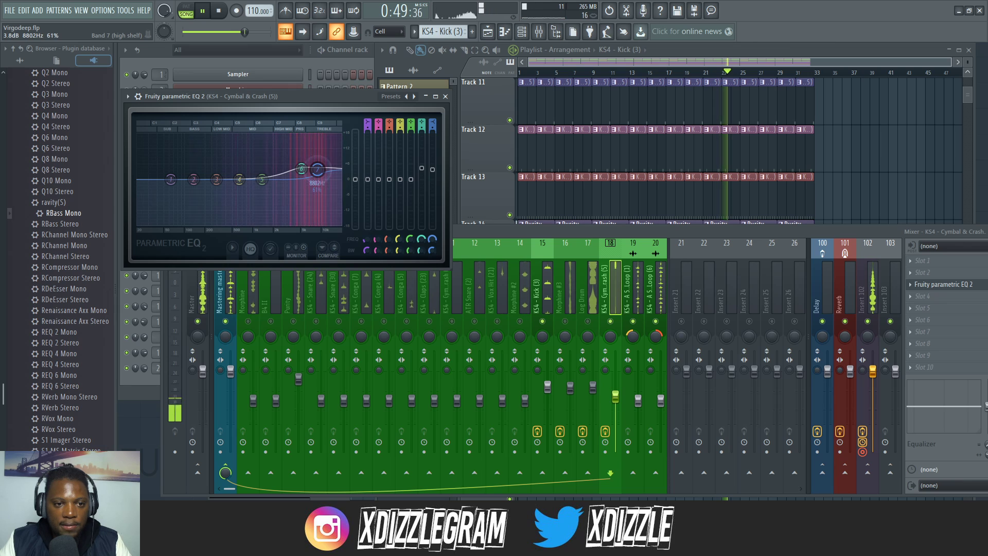
pyautogui.moveTo(170, 179); pyautogui.dragTo(216, 198)
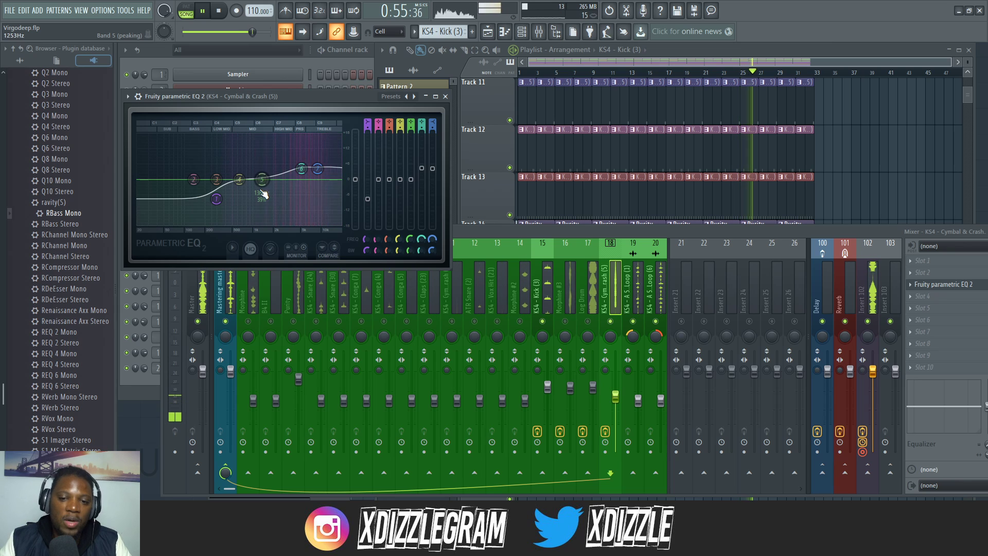
pyautogui.moveTo(216, 199); pyautogui.dragTo(220, 204)
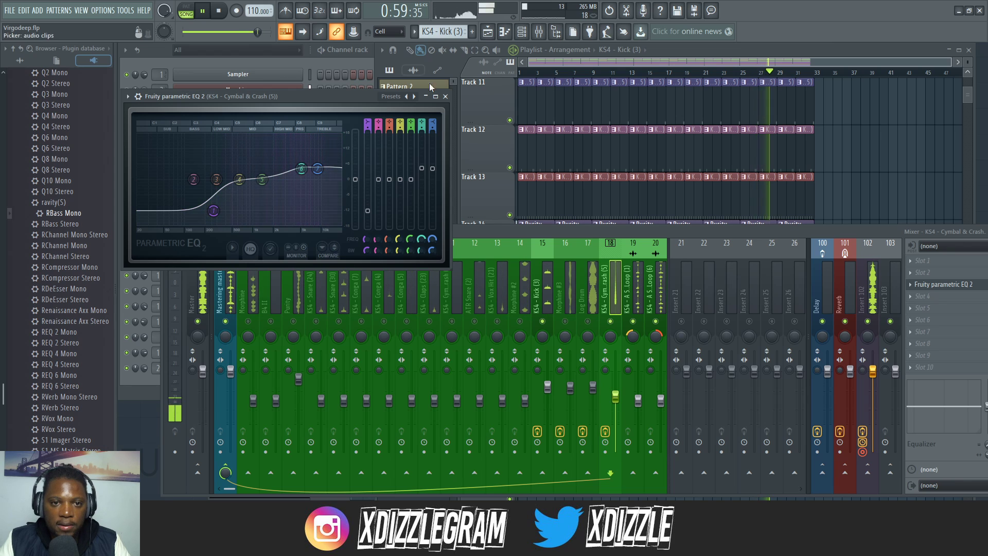
pyautogui.click(445, 97)
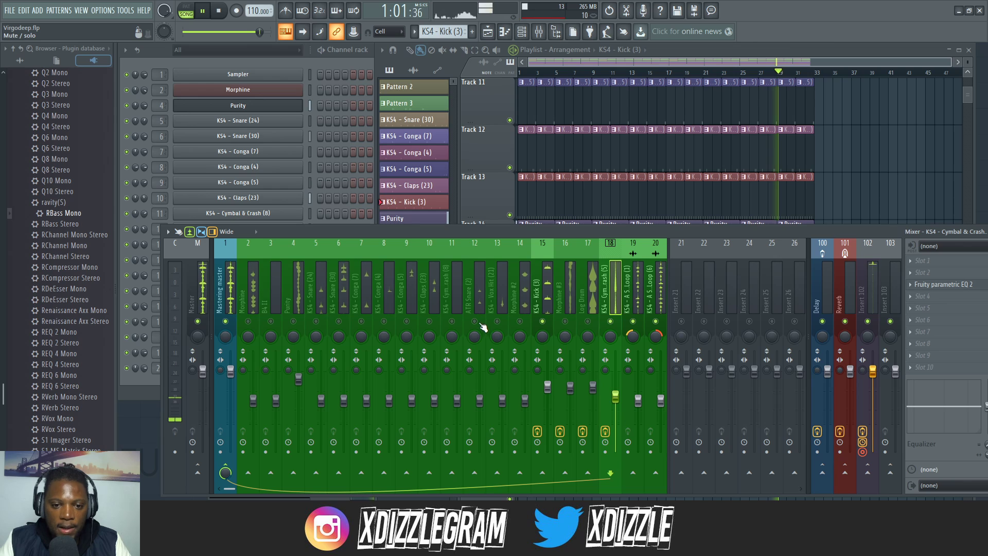
# Step: Unmute the ATR Snare (2) and KS4 - Vox Hit (21) tracks and raise each one's volume to slightly below -3 dB
pyautogui.click(479, 302)
pyautogui.moveTo(480, 399); pyautogui.dragTo(480, 385)
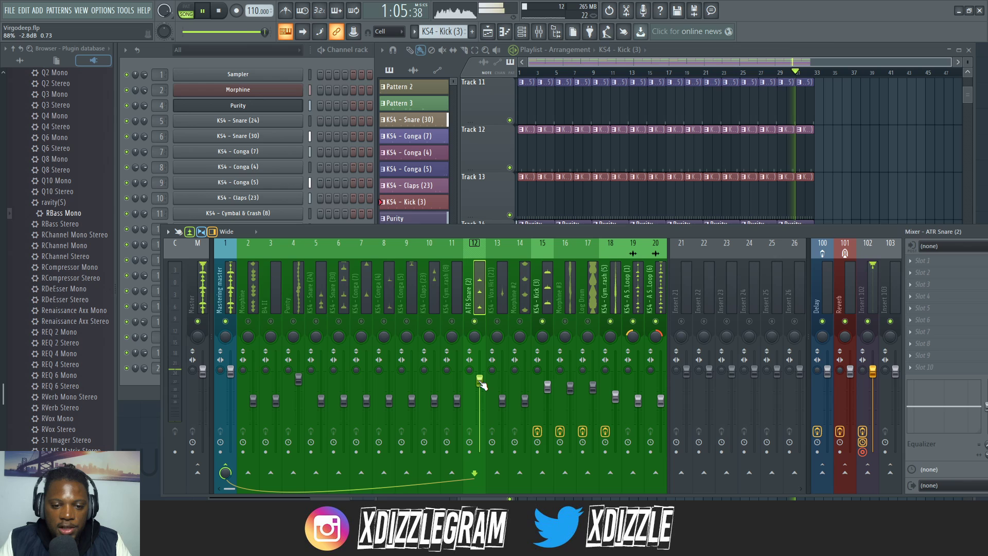
pyautogui.moveTo(480, 380); pyautogui.dragTo(479, 385)
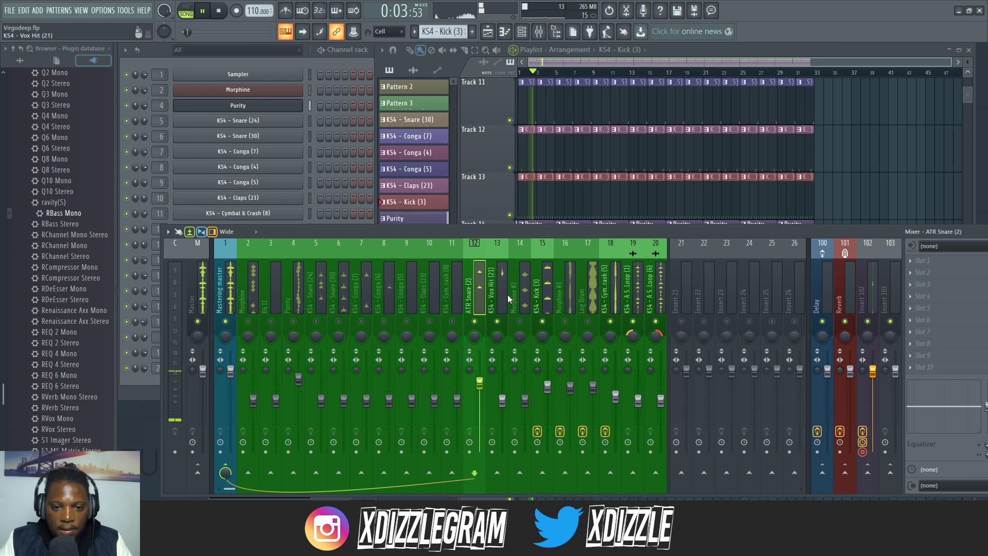
pyautogui.moveTo(502, 400); pyautogui.dragTo(502, 394)
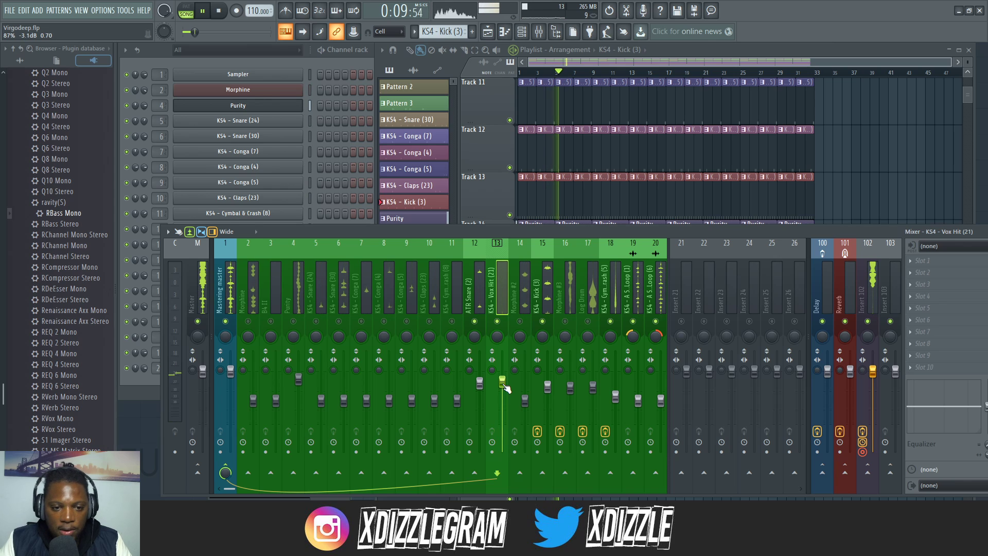
pyautogui.moveTo(506, 389); pyautogui.dragTo(506, 391)
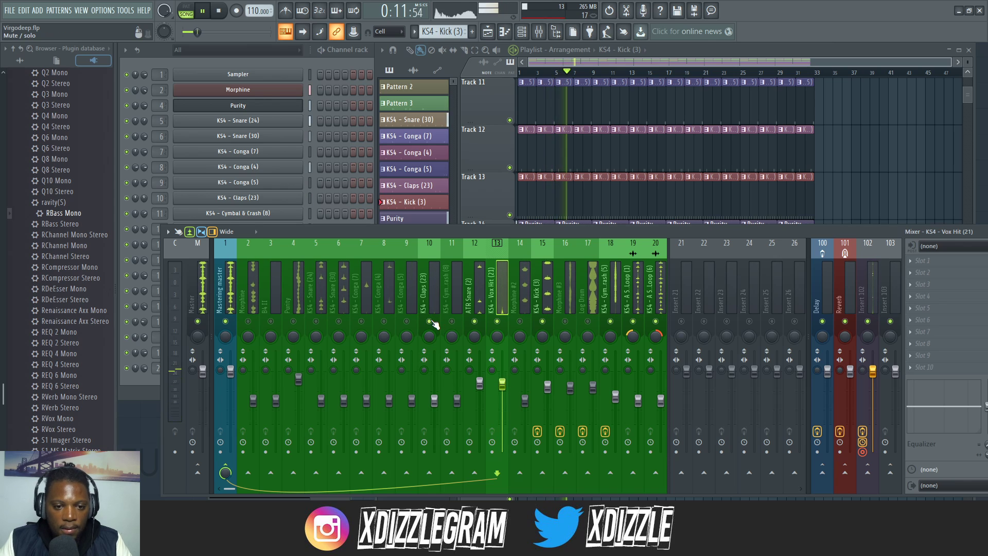
# Step: Unmute KS4 - Claps (23) and KS4 - Conga (4), raise the claps to about -4.5 dB and the conga similarly, and stop playback
pyautogui.moveTo(434, 401); pyautogui.dragTo(436, 386)
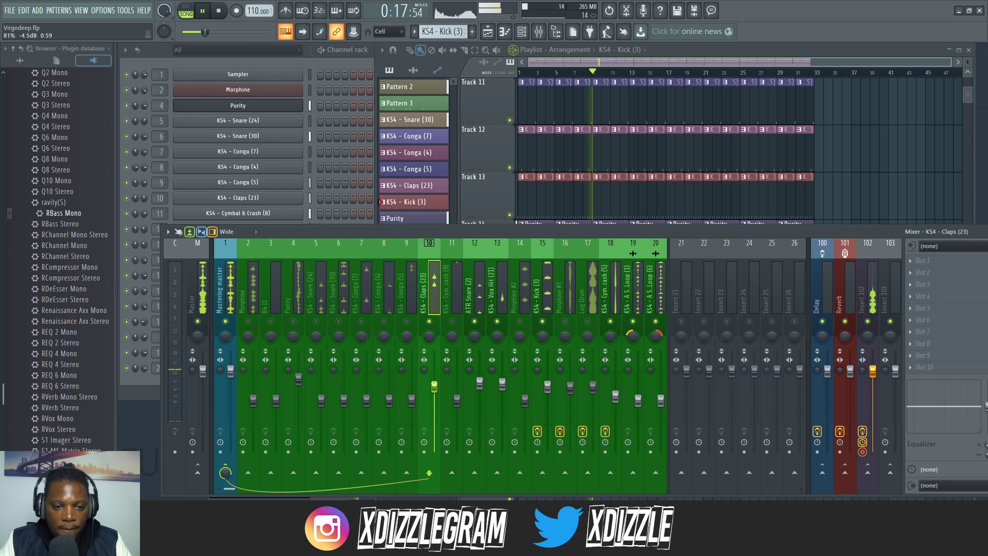
pyautogui.click(385, 322)
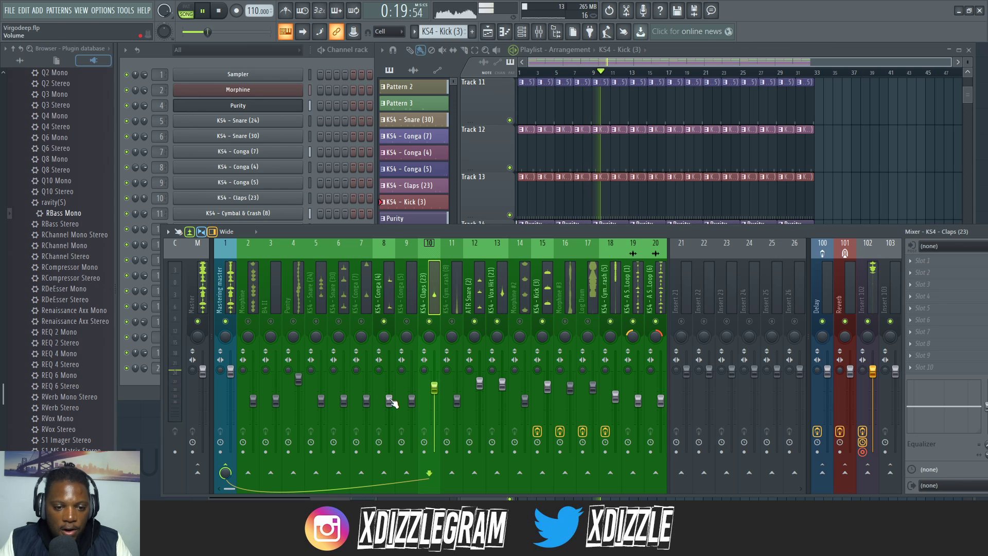
pyautogui.moveTo(391, 403); pyautogui.dragTo(393, 389)
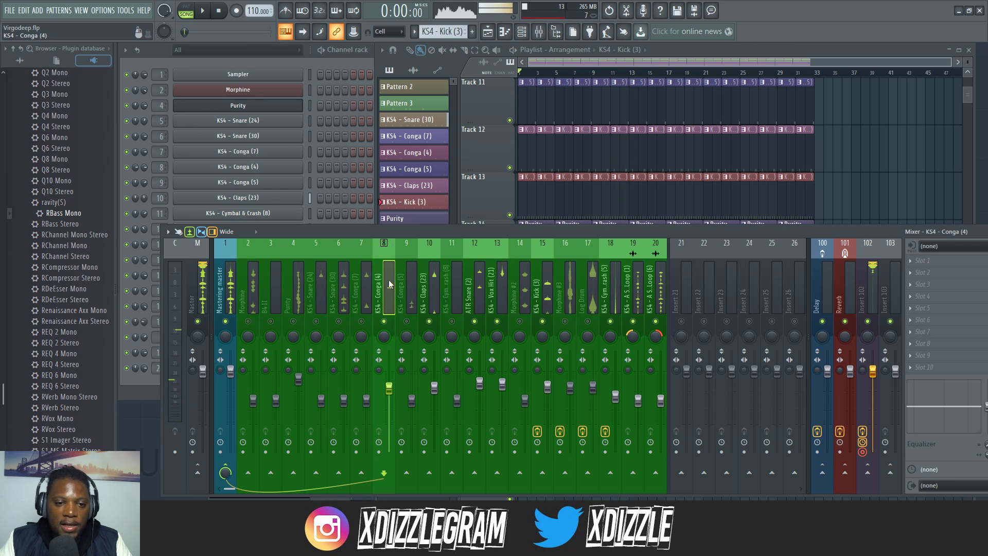
pyautogui.press('space')
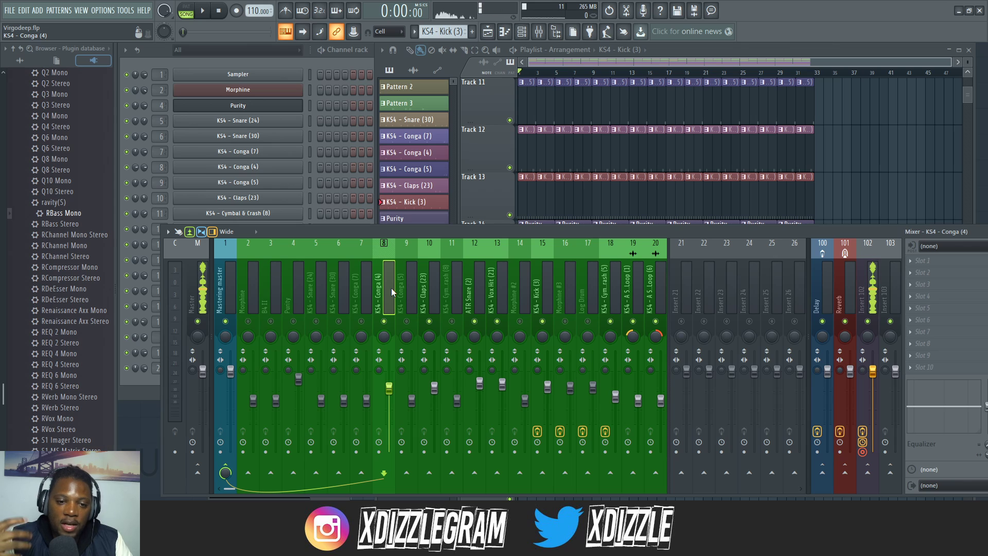
# Step: Restart playback, unmute the KS4 - Snare (30) track, raise its volume and shift the mixer so its effect slots show fully
pyautogui.press('space')
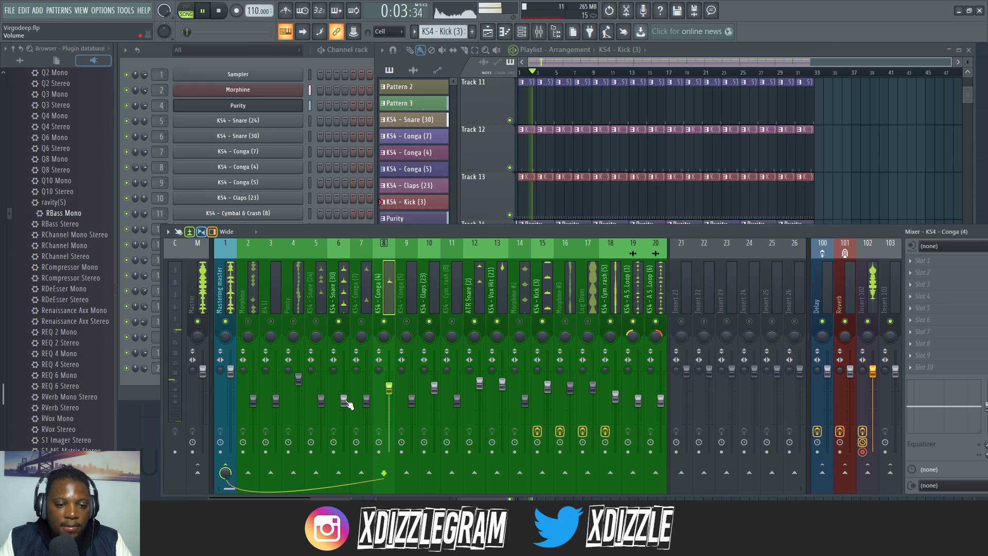
pyautogui.moveTo(348, 405); pyautogui.dragTo(348, 387)
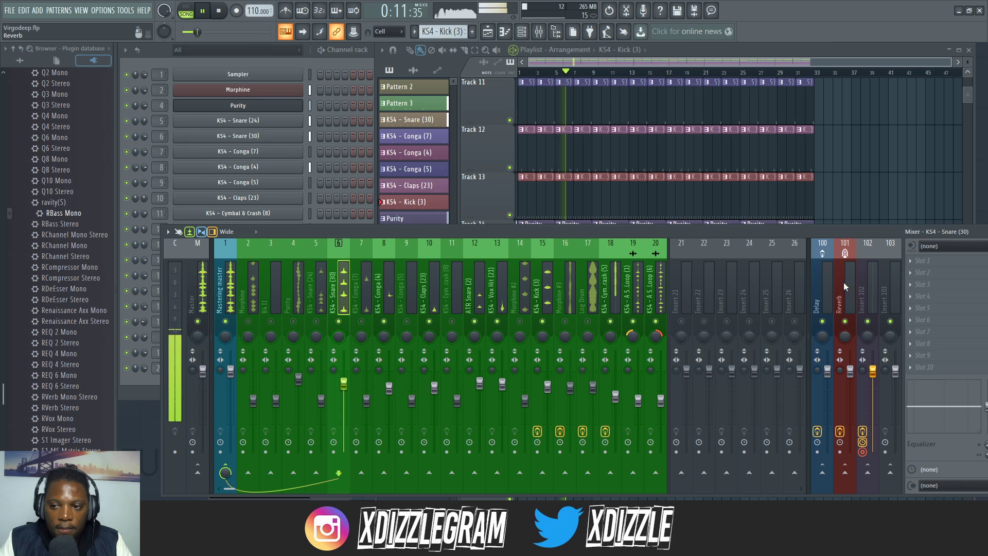
pyautogui.moveTo(781, 235); pyautogui.dragTo(743, 235)
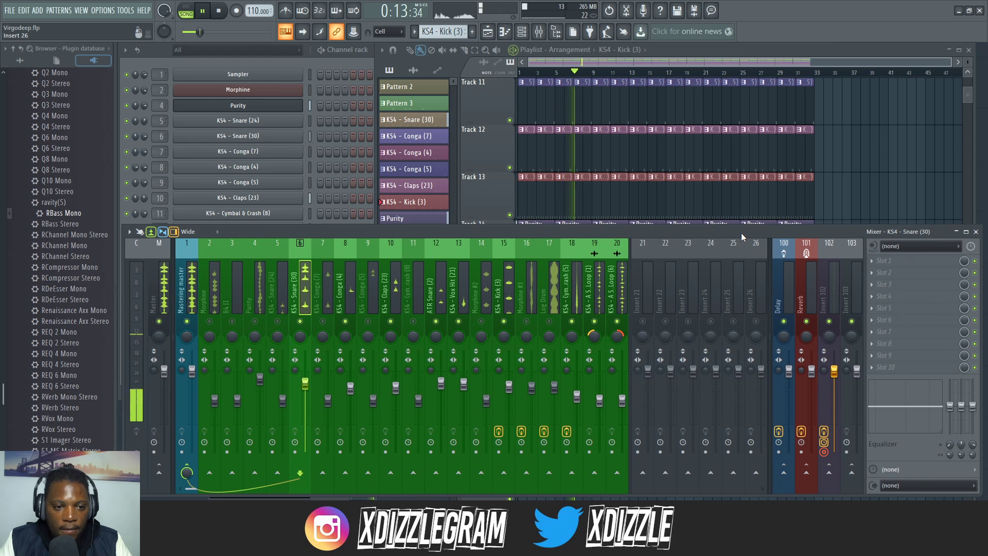
# Step: Load Fruity Compressor into slot 2 of the KS4 - Snare (30) track, place its window over the mixer and restart playback
pyautogui.press('space')
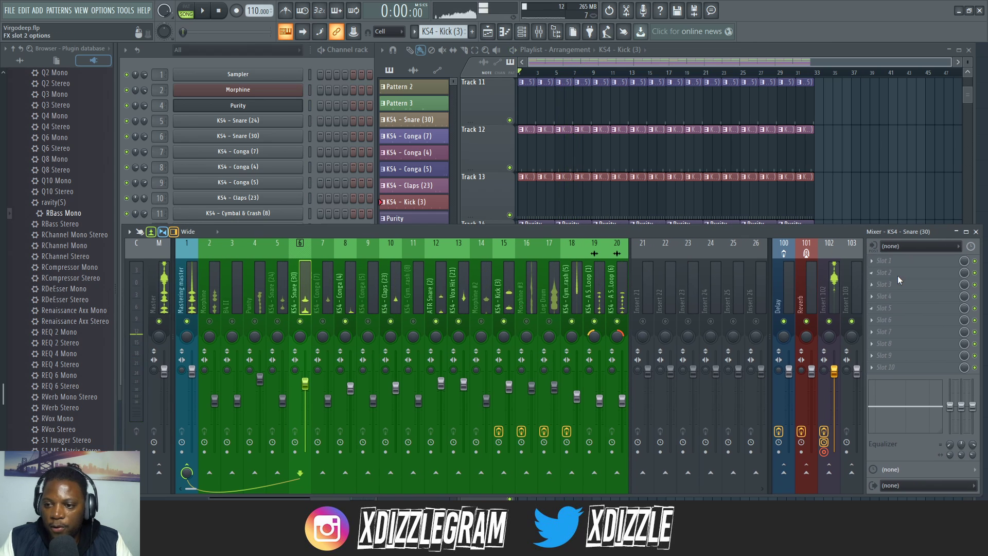
pyautogui.click(899, 280)
pyautogui.click(740, 212)
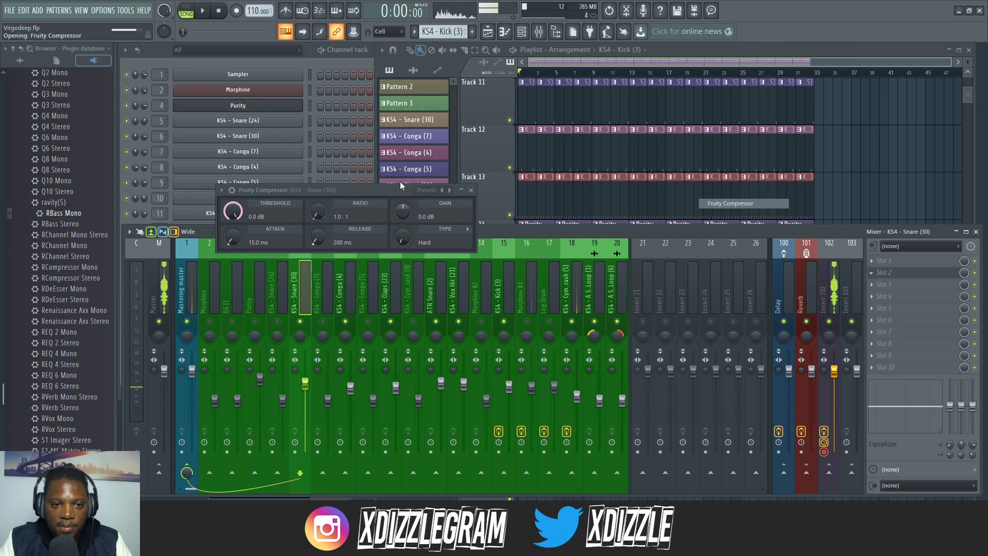
pyautogui.moveTo(367, 193); pyautogui.dragTo(491, 264)
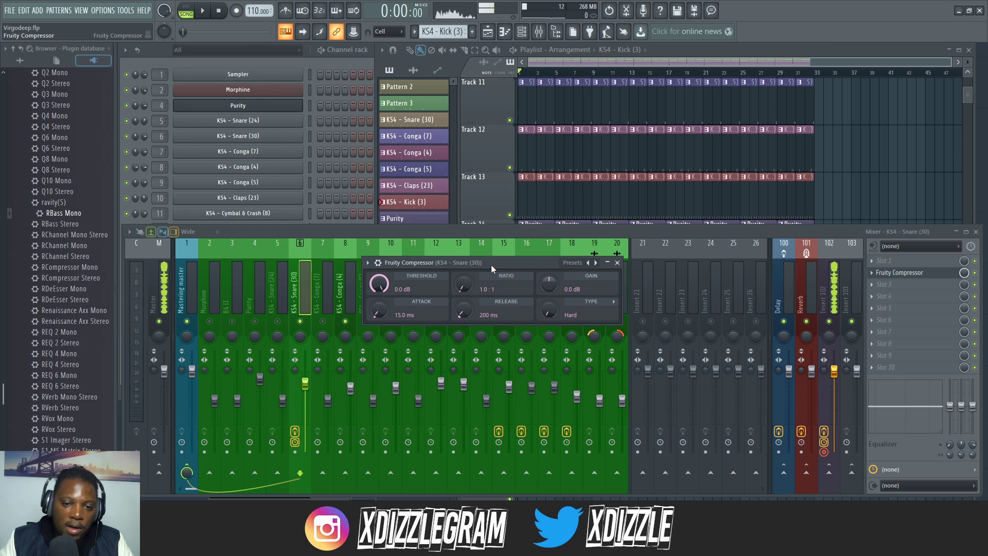
pyautogui.press('space')
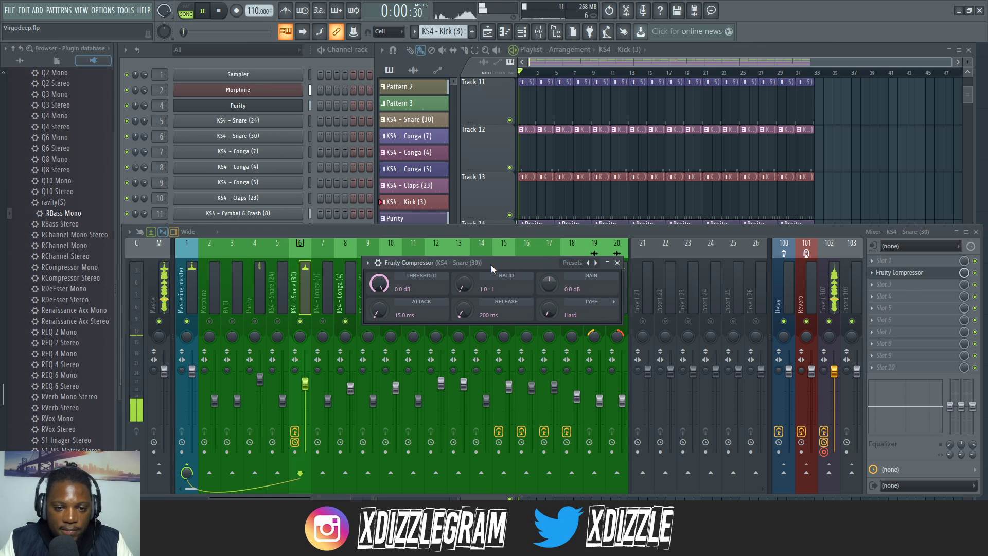
# Step: Set the KS4 - Snare (30) compressor to -21.3 dB threshold, 4.8:1 ratio, 6.1 dB gain, 11.2 ms attack and 513 ms release, and close it
pyautogui.moveTo(464, 283); pyautogui.dragTo(464, 267)
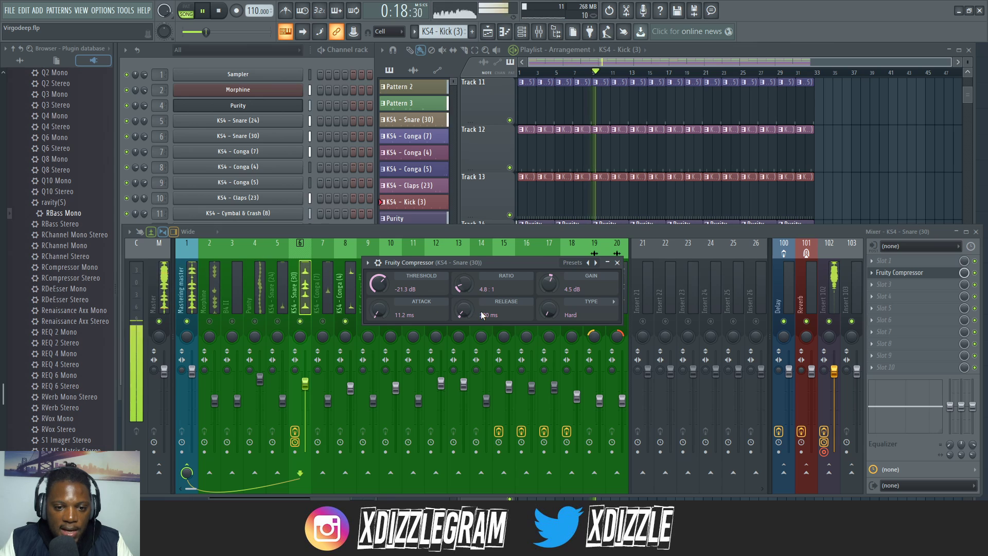
pyautogui.moveTo(481, 311); pyautogui.dragTo(481, 298)
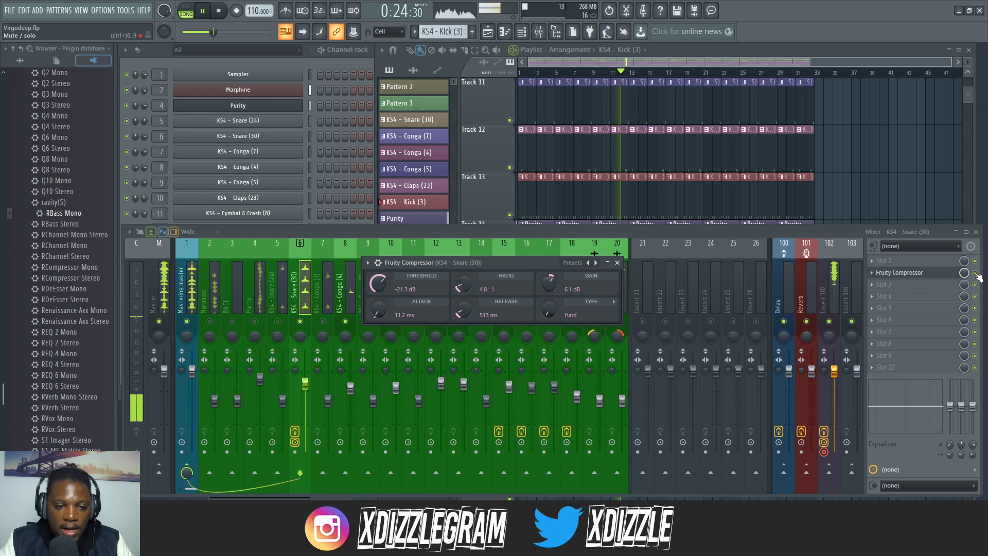
pyautogui.press('Escape')
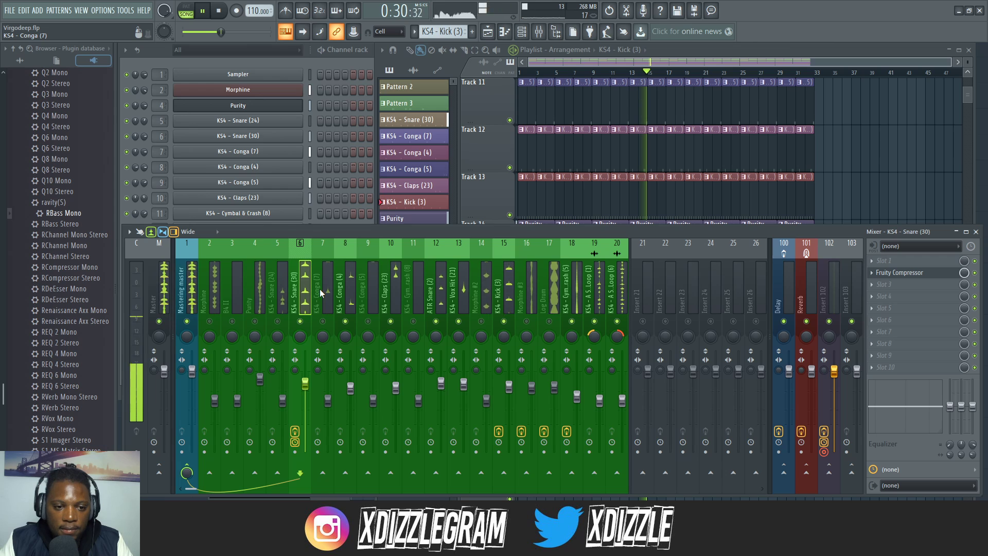
# Step: Restart playback, unmute the KS4 - Conga (7) track and raise its volume to slightly below -3.4 dB
pyautogui.press('space')
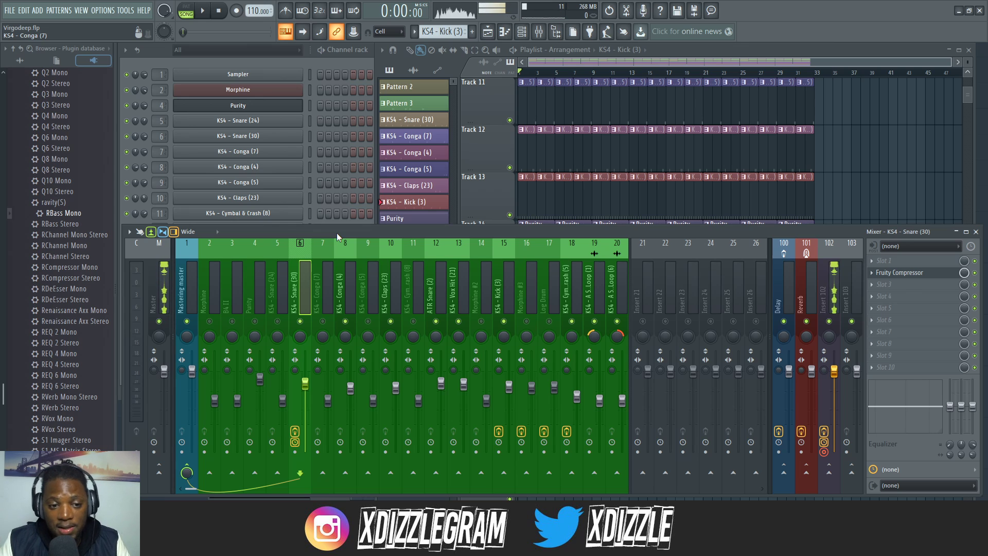
pyautogui.press('space')
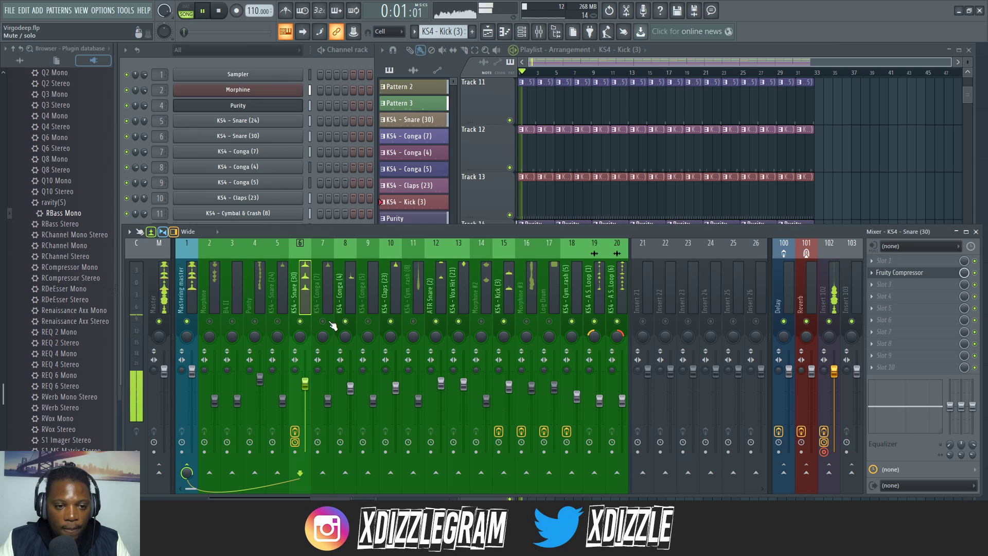
pyautogui.moveTo(328, 400); pyautogui.dragTo(327, 385)
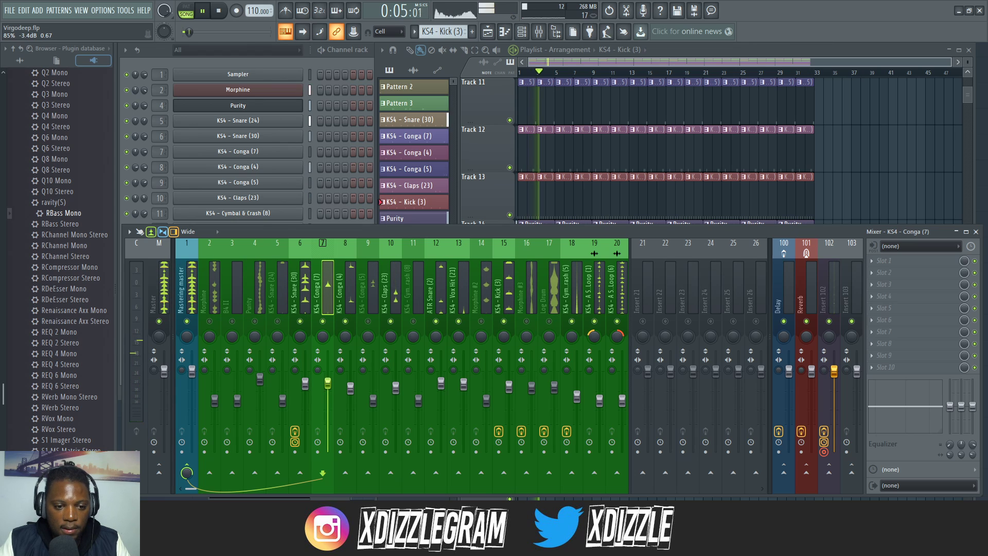
# Step: Load Fruity Parametric EQ 2 into slot 3 of the KS4 - Conga (7) track, place its window over the mixer and restart playback
pyautogui.click(884, 284)
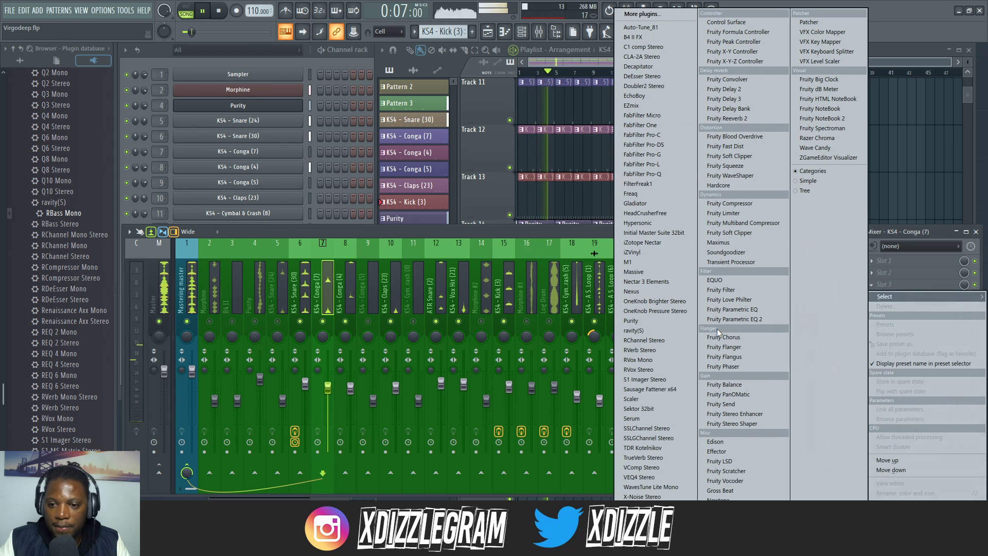
pyautogui.click(736, 321)
pyautogui.moveTo(311, 124); pyautogui.dragTo(441, 207)
pyautogui.press('space')
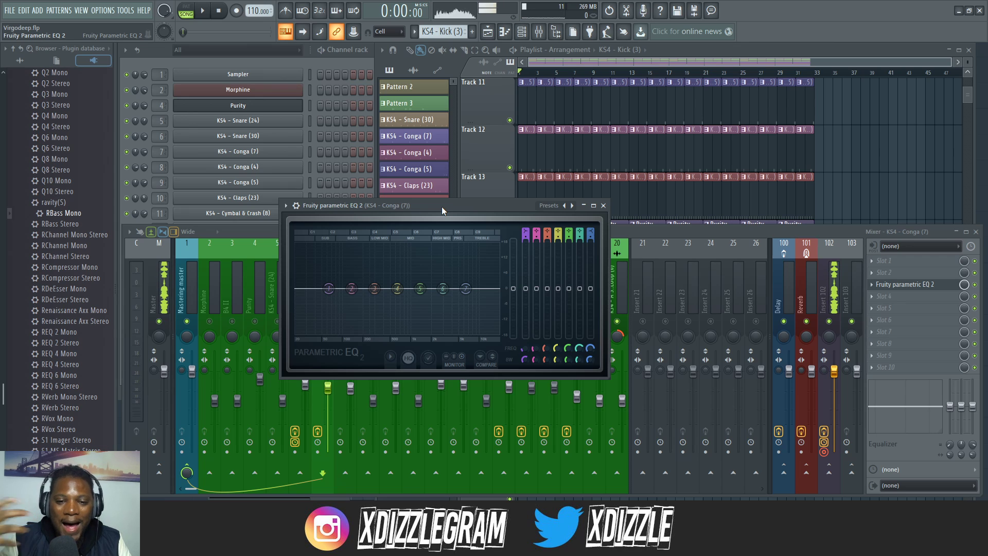
pyautogui.press('space')
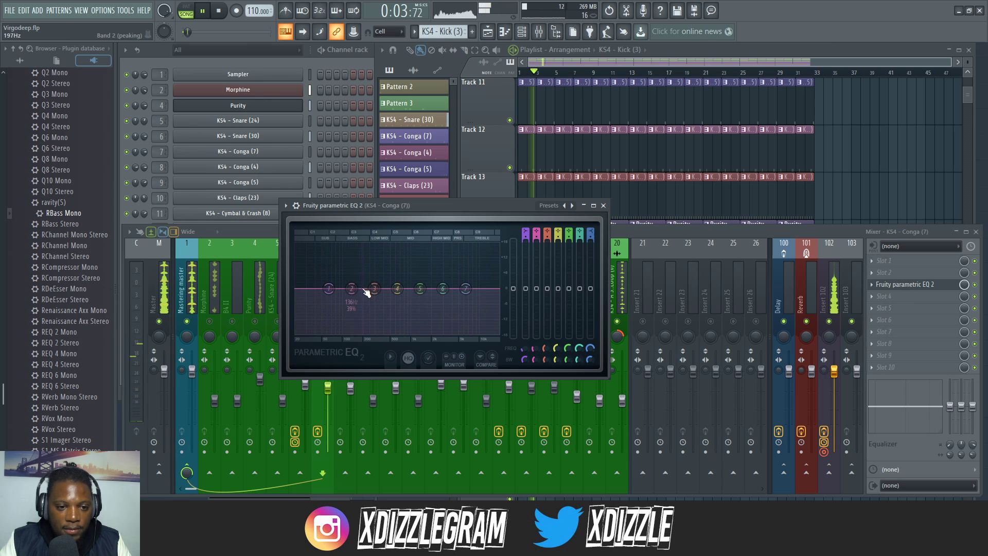
# Step: Boost band 4 about 6.9 dB at 654 Hz, cut band 7 about 9.6 dB at 2164 Hz and band 1 about 10.5 dB at 36 Hz
pyautogui.moveTo(397, 288); pyautogui.dragTo(396, 272)
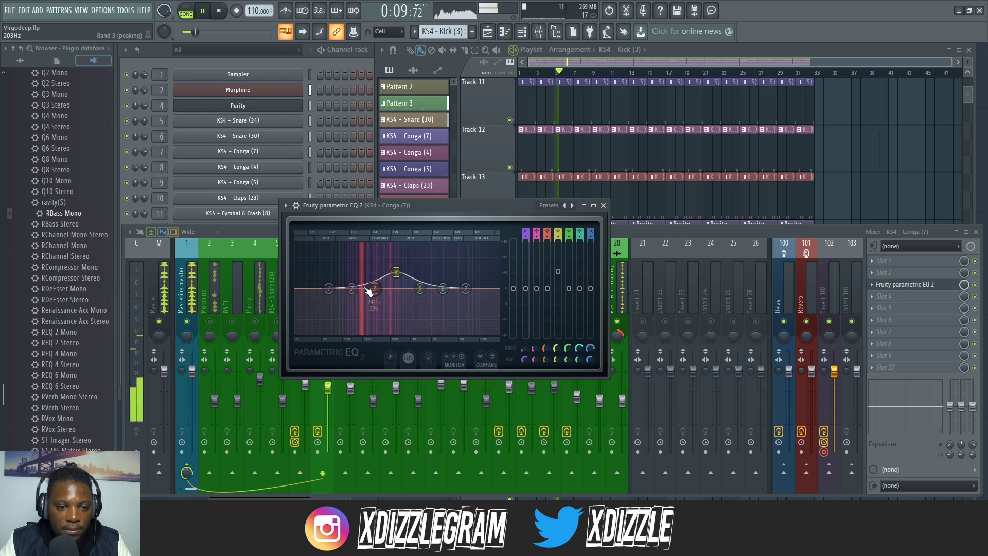
pyautogui.moveTo(465, 288); pyautogui.dragTo(433, 314)
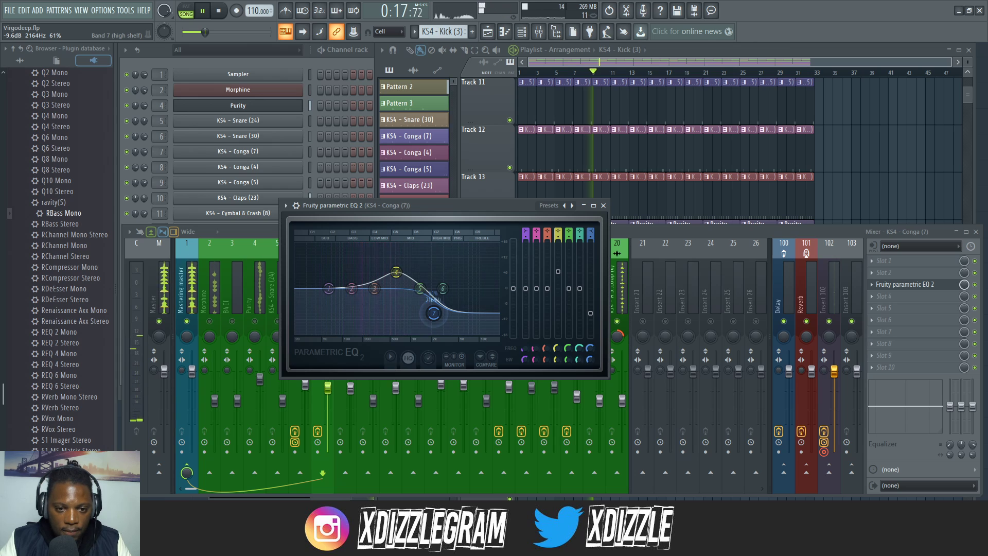
pyautogui.moveTo(396, 272); pyautogui.dragTo(398, 271)
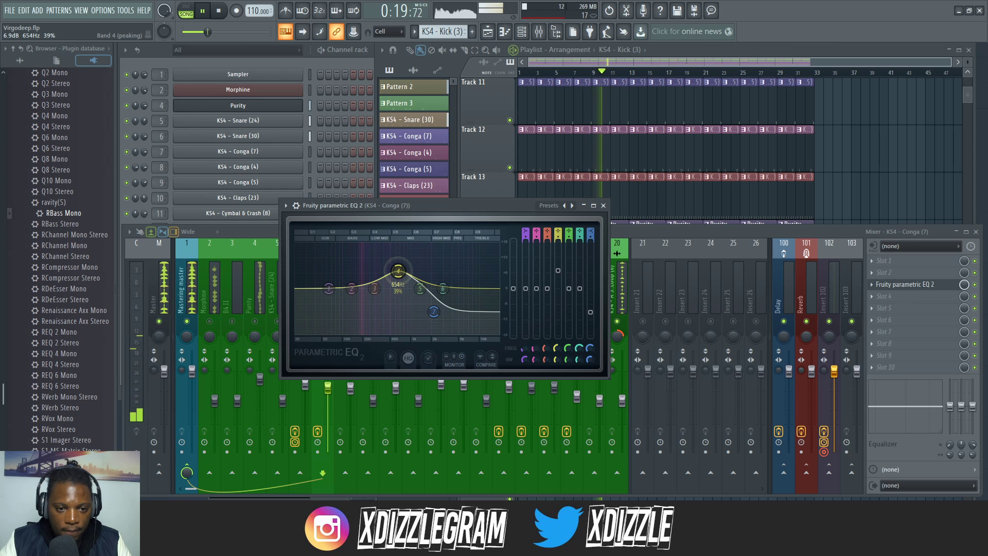
pyautogui.moveTo(328, 289); pyautogui.dragTo(313, 316)
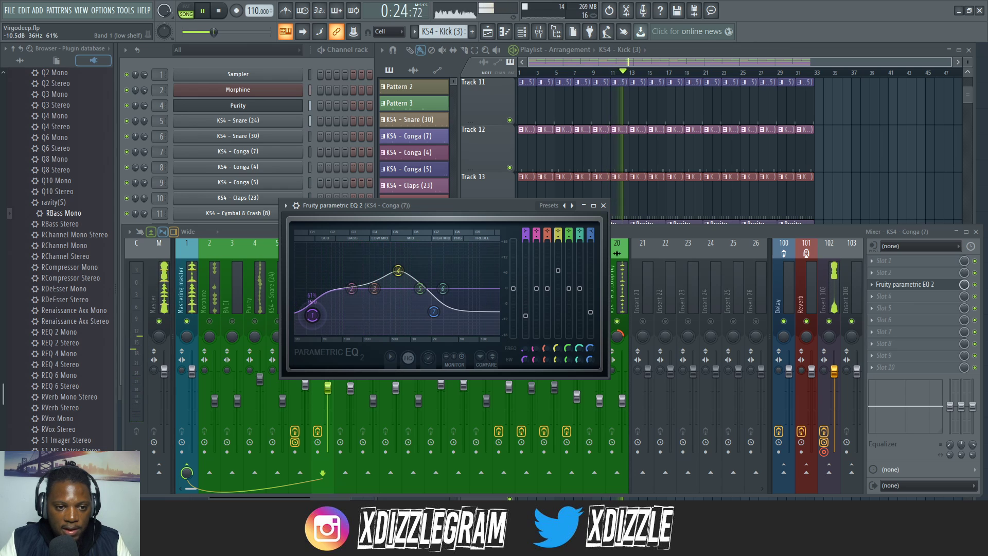
pyautogui.click(603, 206)
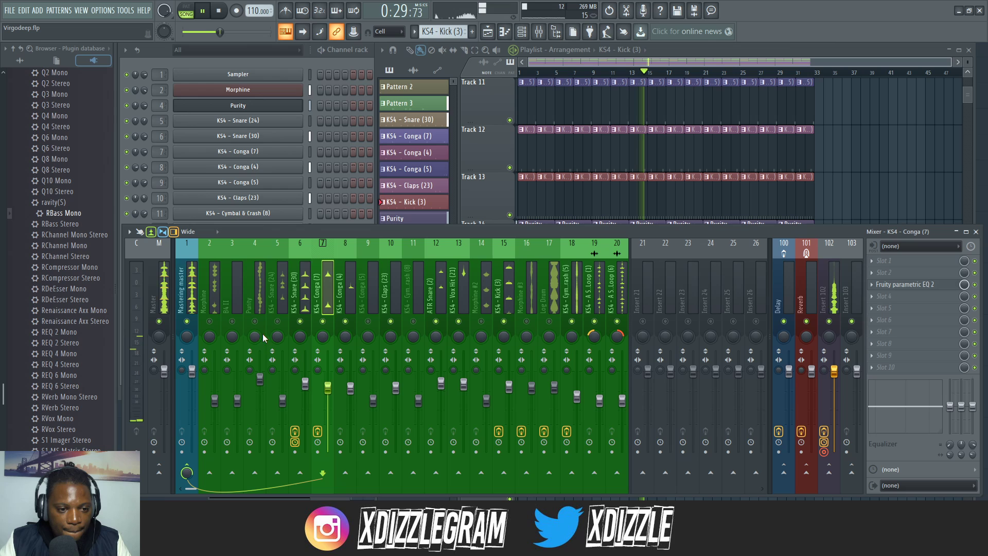
# Step: Unmute the KS4 - Snare (24) track, raise its volume to slightly below -4.0 dB and stop playback
pyautogui.click(282, 296)
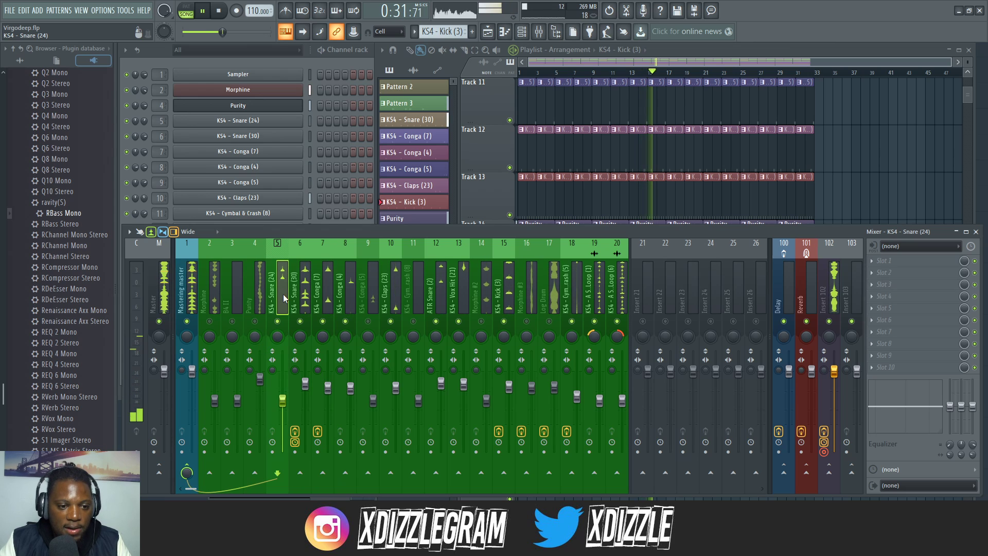
pyautogui.moveTo(287, 407); pyautogui.dragTo(286, 391)
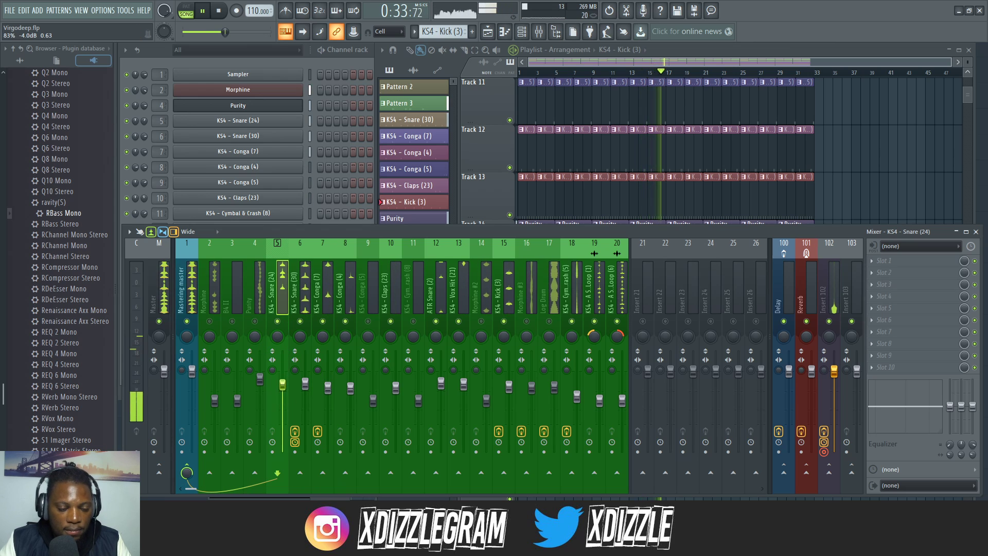
pyautogui.moveTo(282, 384); pyautogui.dragTo(282, 388)
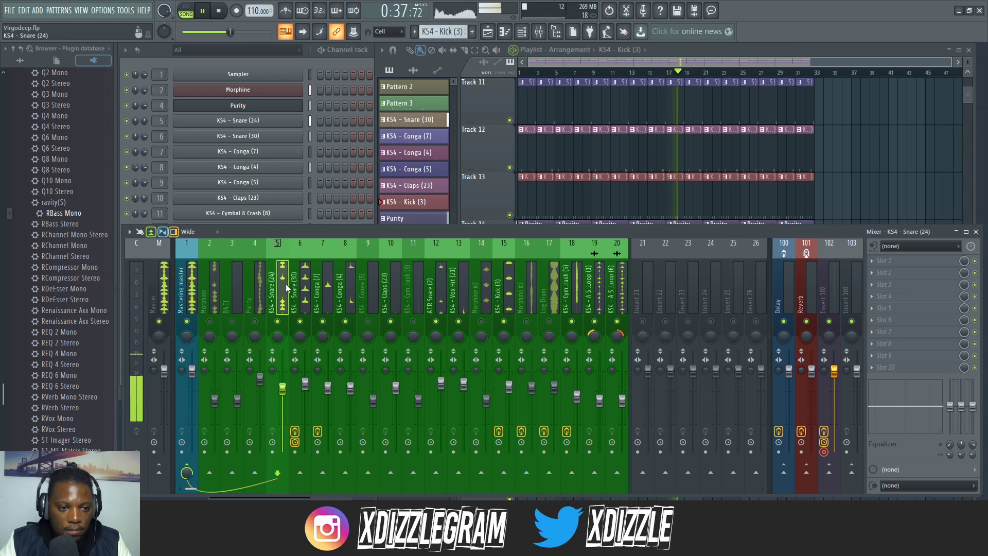
pyautogui.press('space')
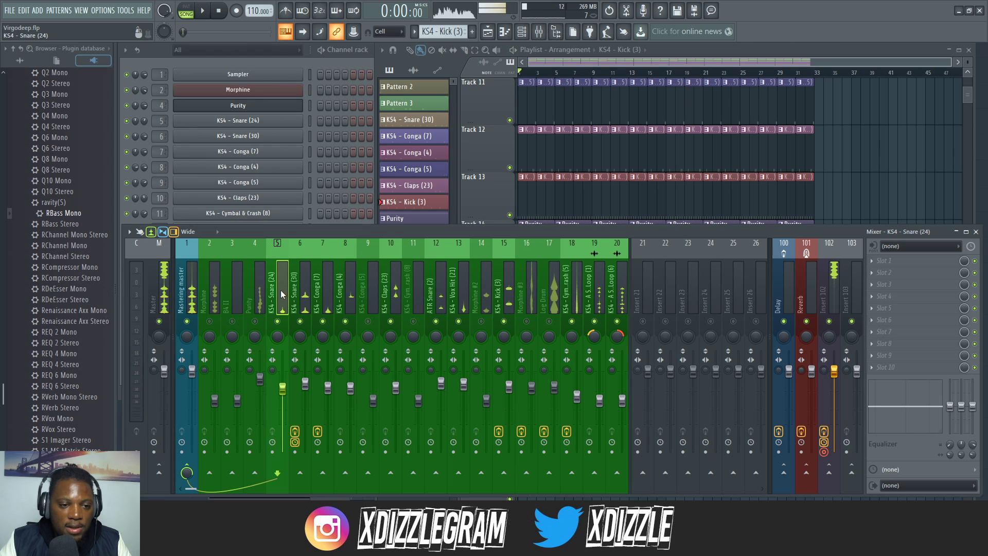
pyautogui.click(888, 297)
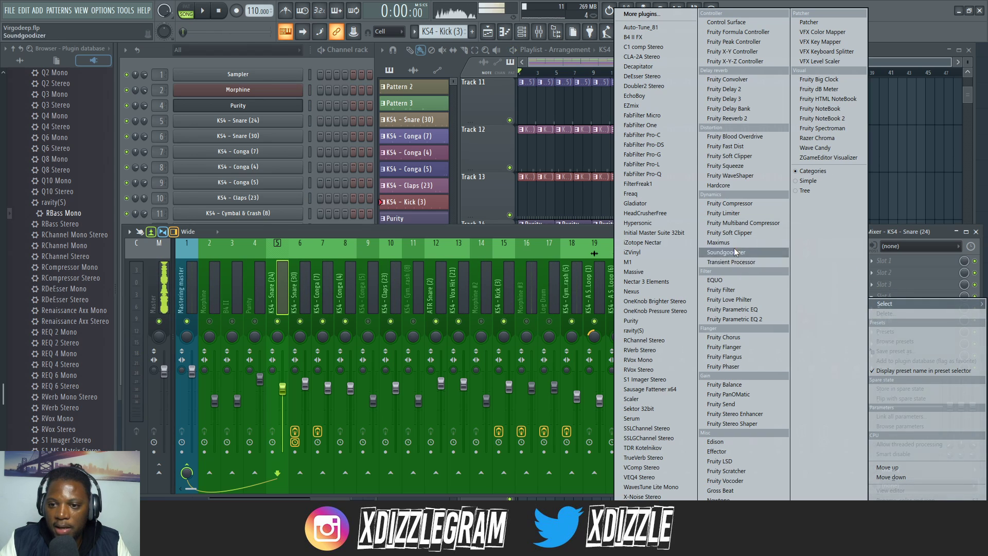
pyautogui.click(745, 205)
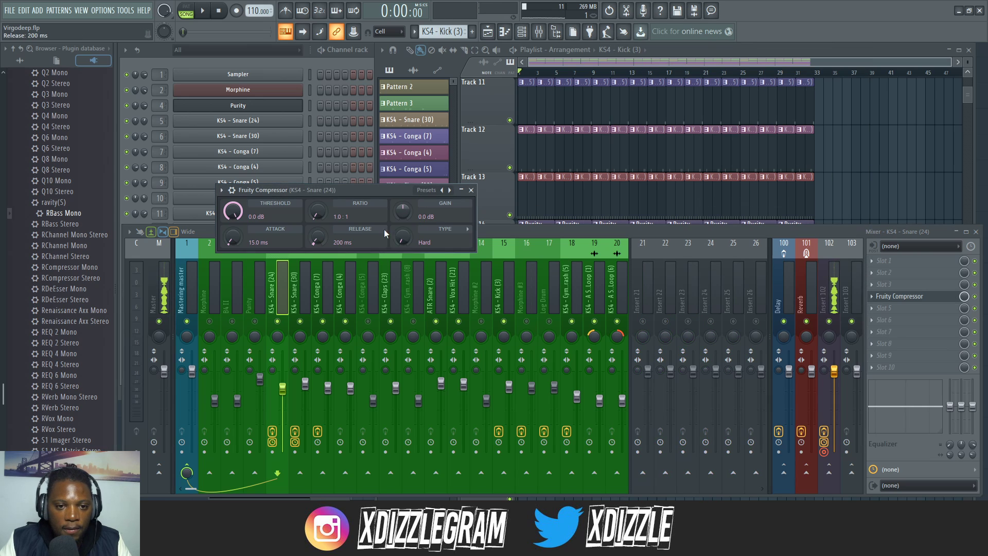
pyautogui.click(471, 190)
pyautogui.click(876, 298)
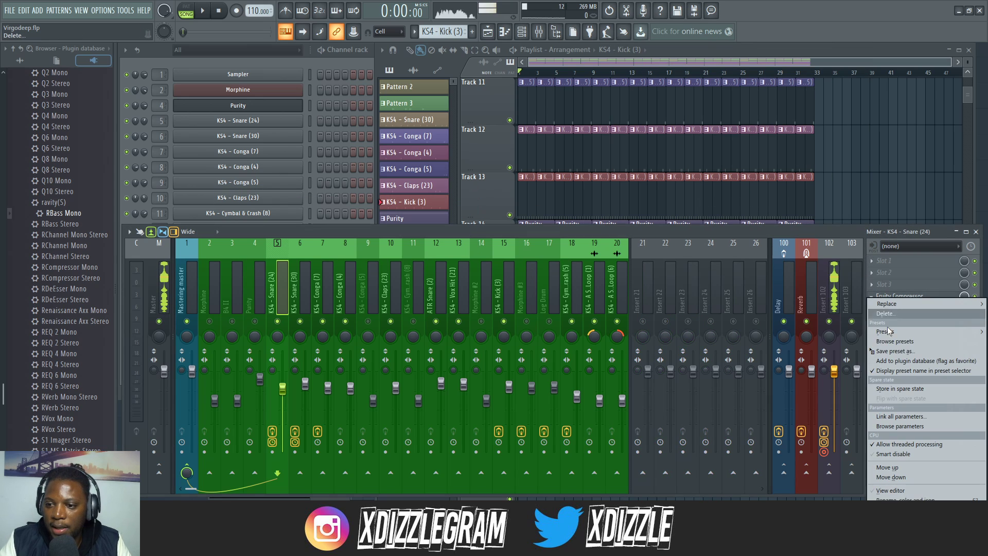
pyautogui.click(891, 312)
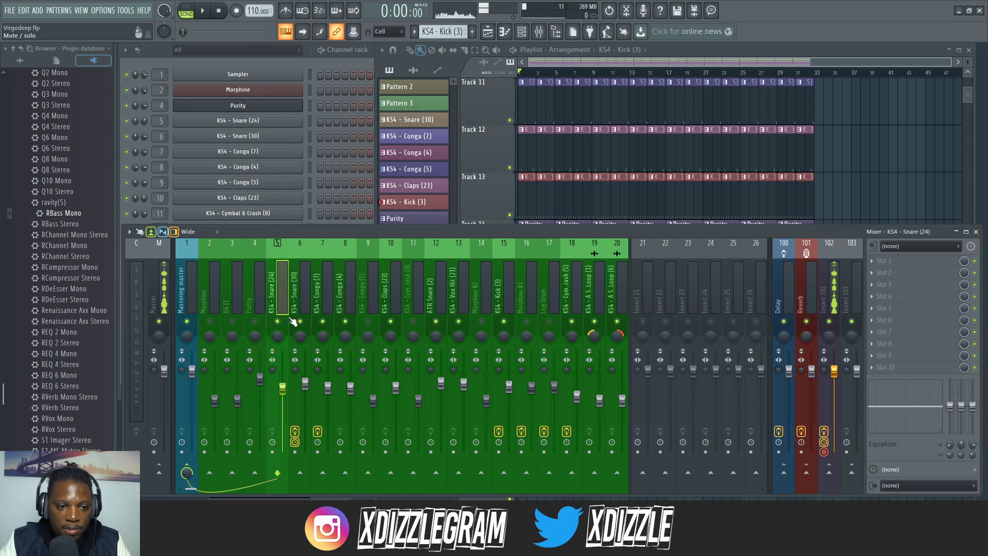
# Step: Copy the Fruity Compressor settings from KS4 - Snare (30) to slot 1 of KS4 - Snare (24) and start playback
pyautogui.click(300, 291)
pyautogui.click(876, 277)
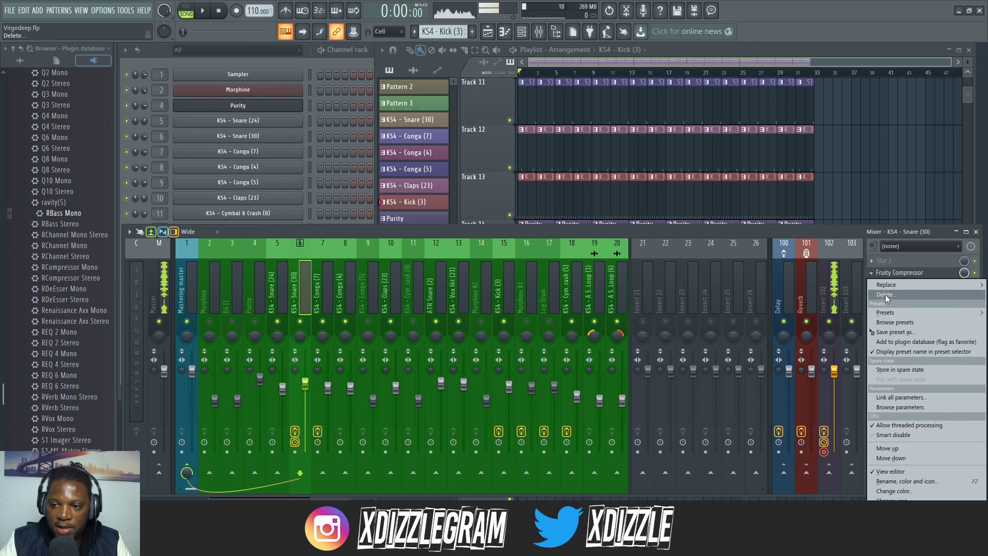
pyautogui.moveTo(900, 272); pyautogui.dragTo(274, 294)
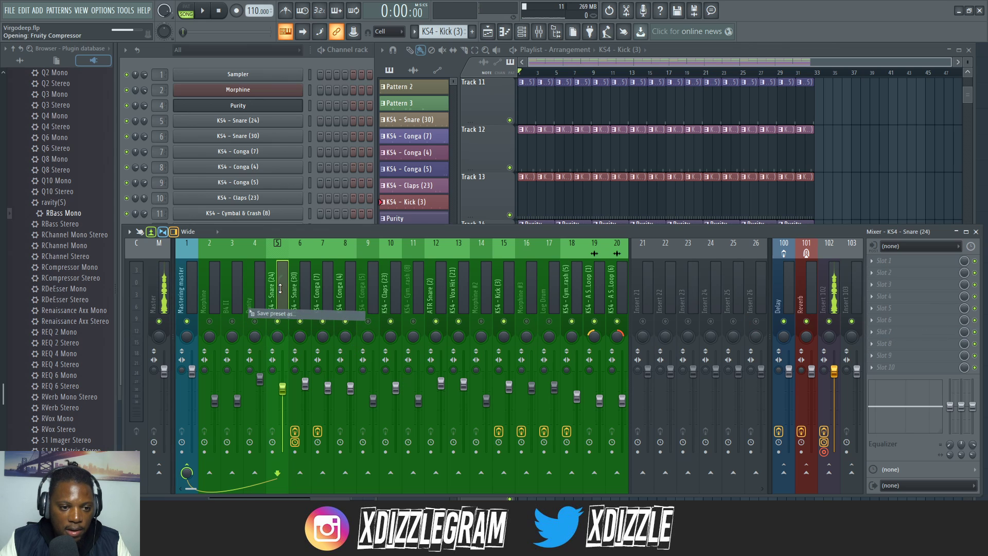
pyautogui.press('space')
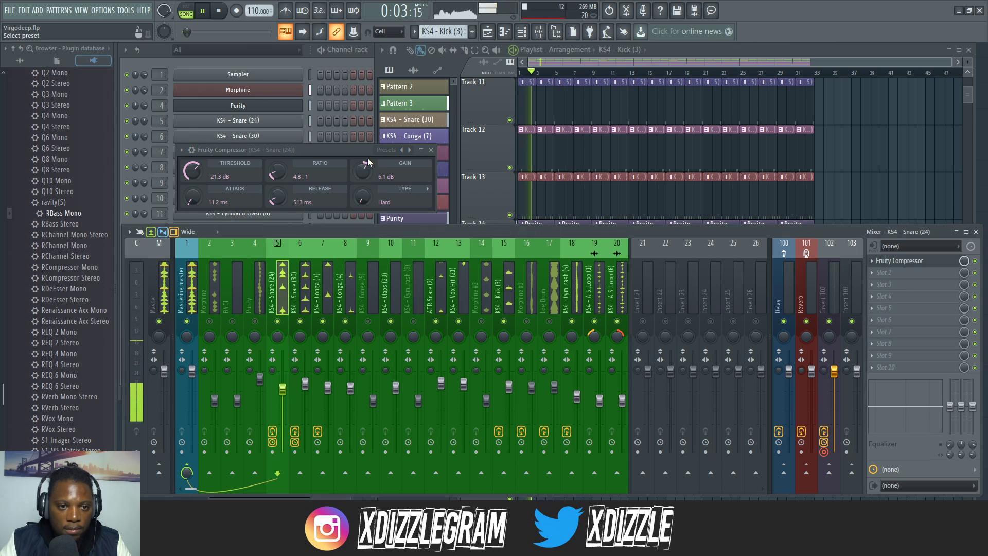
# Step: Set the KS4 - Snare (24) compressor's threshold to -23.8 dB and gain to 10.8 dB, close its window and stop playback
pyautogui.moveTo(363, 171); pyautogui.dragTo(363, 166)
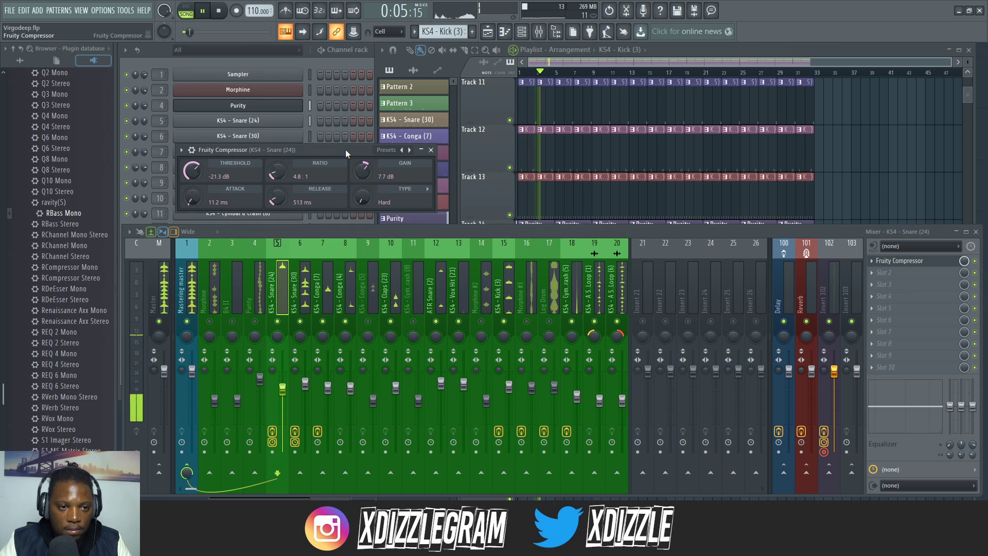
pyautogui.scroll(-6, 191, 176)
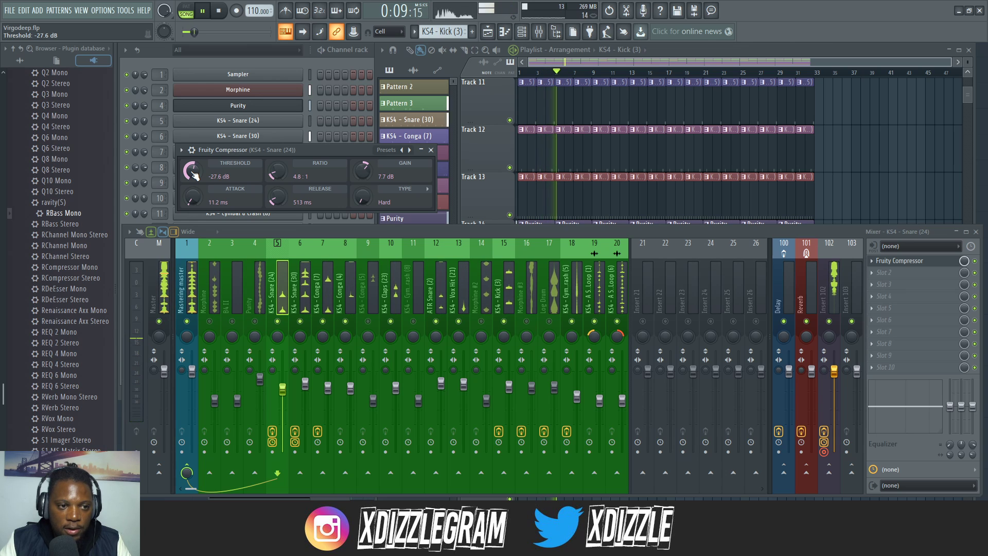
pyautogui.scroll(4, 191, 172)
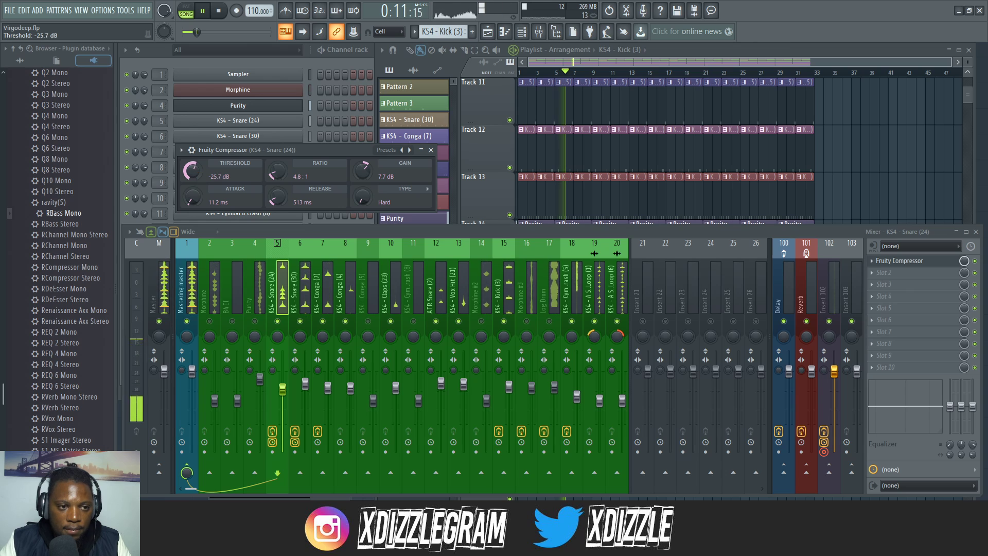
pyautogui.scroll(4, 373, 178)
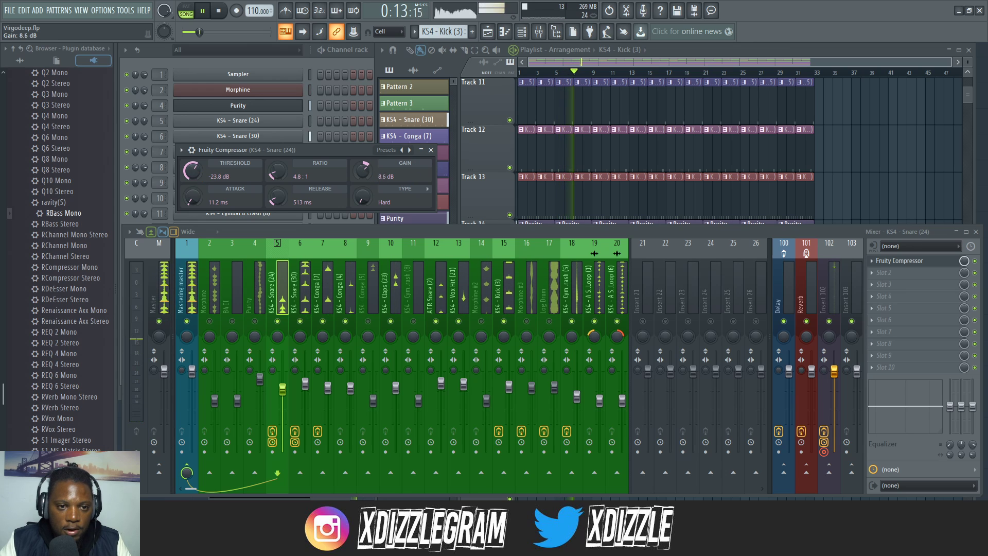
pyautogui.moveTo(363, 170); pyautogui.dragTo(354, 158)
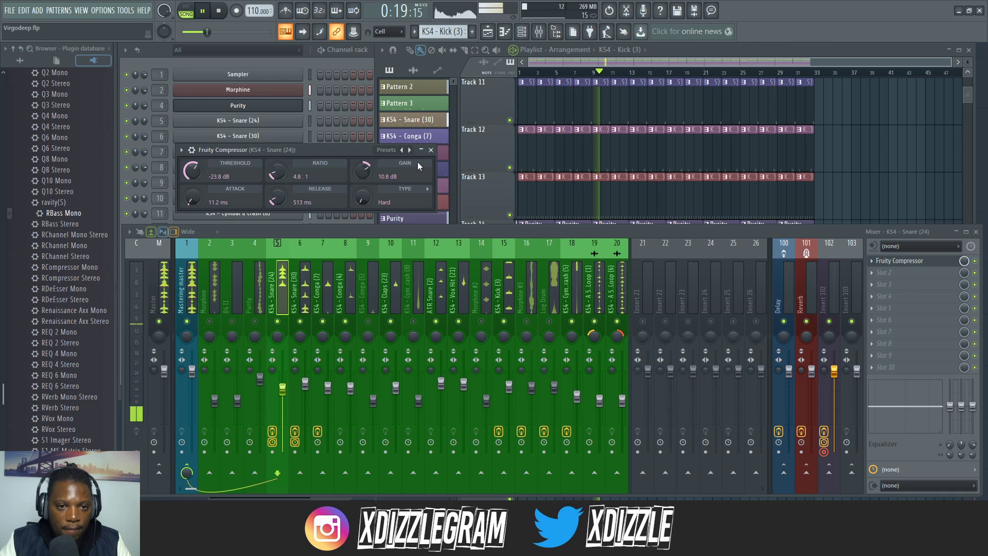
pyautogui.click(430, 150)
pyautogui.press('space')
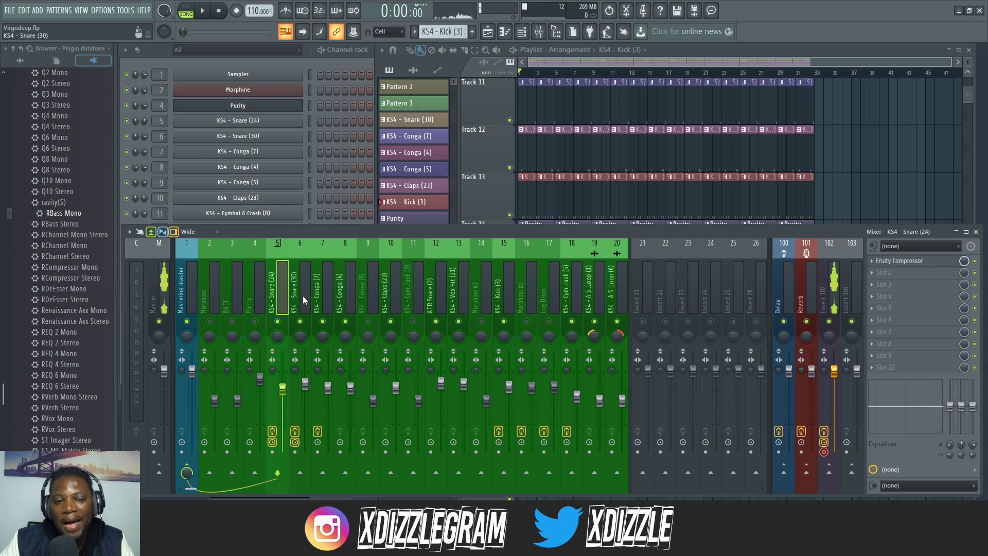
# Step: Play the loop to check both snares in the mix, unmute the Log Drum and Purity tracks, and stop playback
pyautogui.click(303, 295)
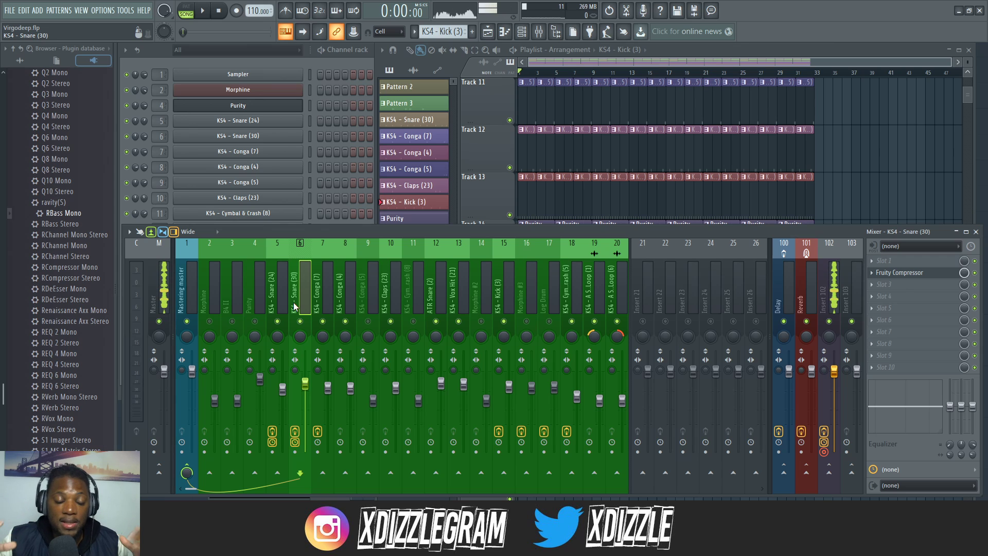
pyautogui.press('space')
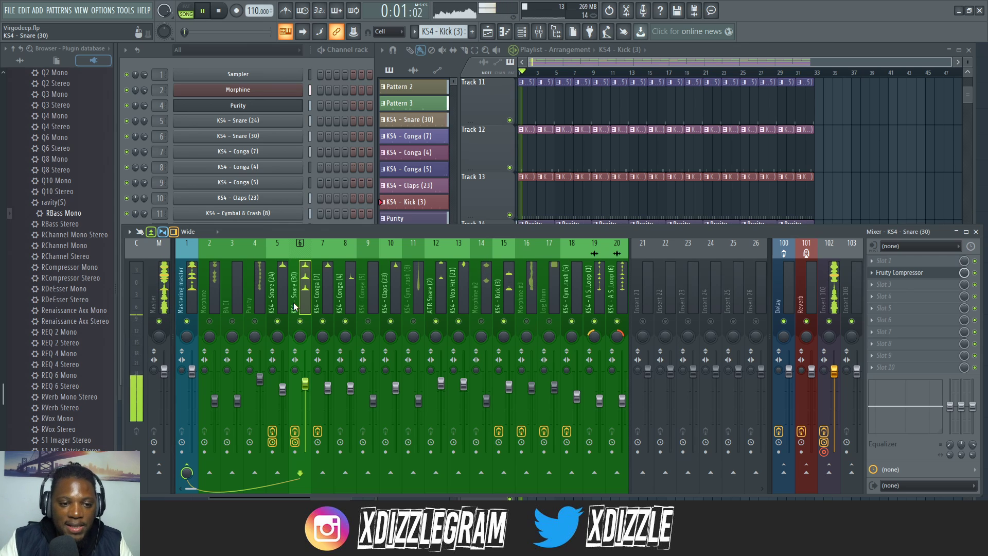
pyautogui.click(277, 329)
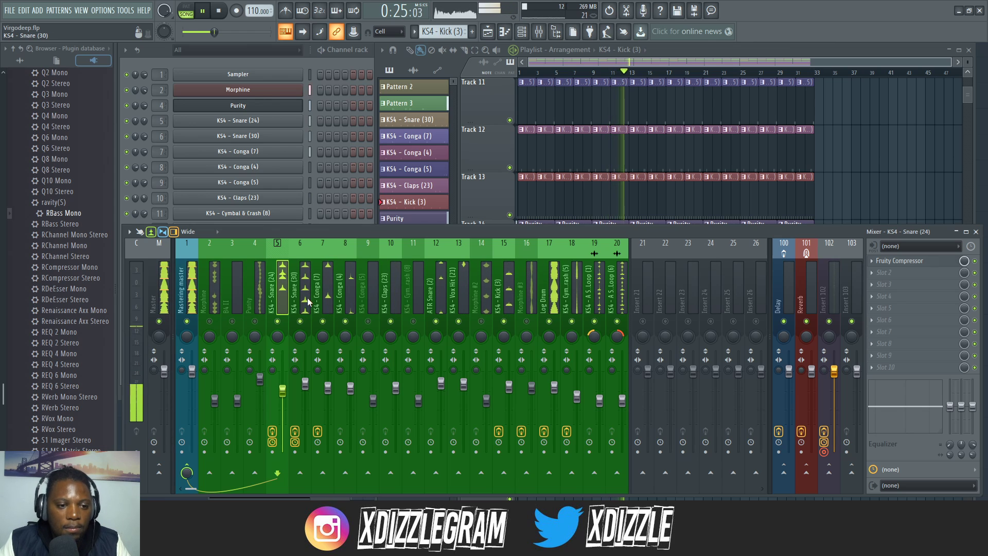
pyautogui.press('space')
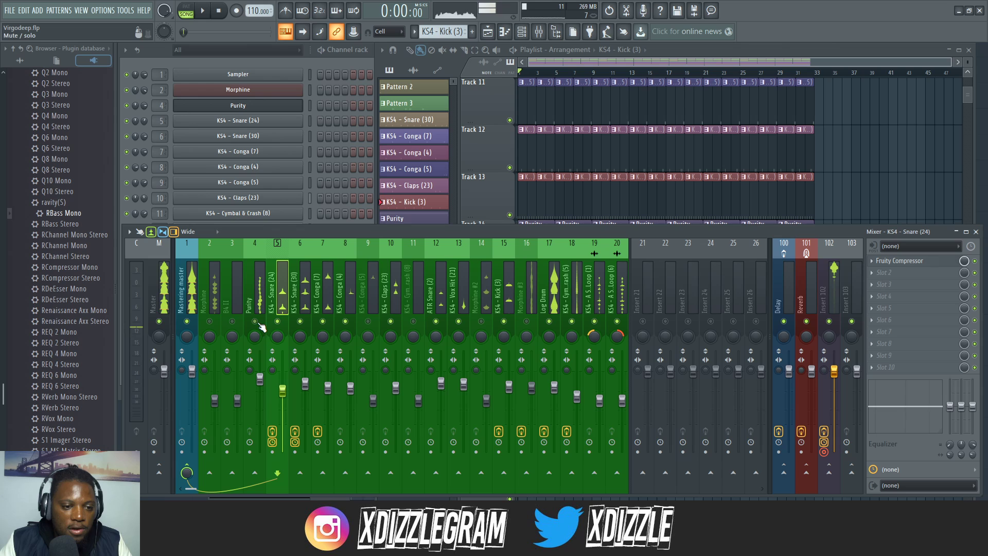
# Step: Play the loop, trim Purity's volume slightly, unmute Morphine and set it to about -10.0 dB, and unmute Morphine #2
pyautogui.click(259, 297)
pyautogui.press('space')
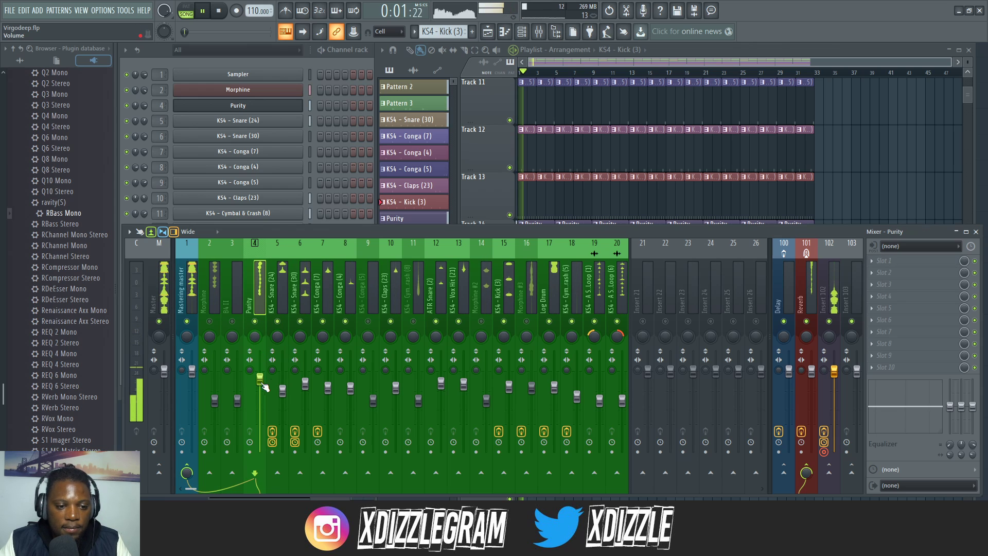
pyautogui.click(214, 328)
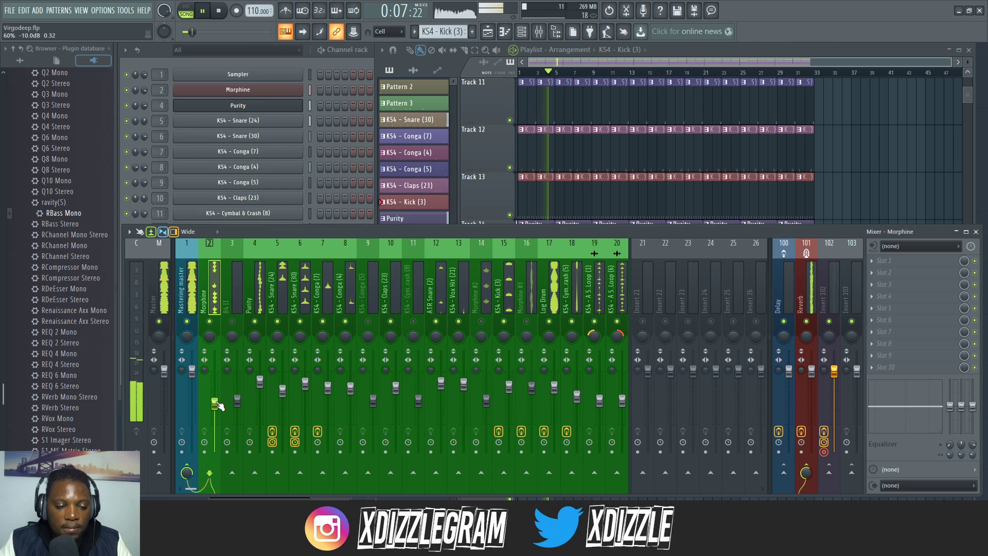
pyautogui.click(482, 309)
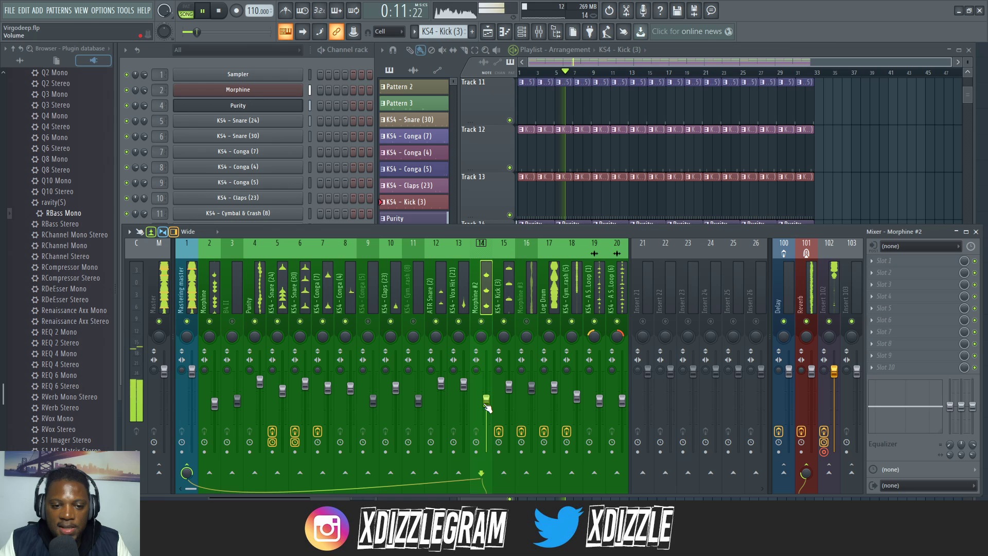
# Step: Unmute the KS4 - Conga (5), KS4 - Cymbal & Crash (8) and Morphine #3 tracks, and raise the Conga (5) and Morphine #3 volumes
pyautogui.click(368, 321)
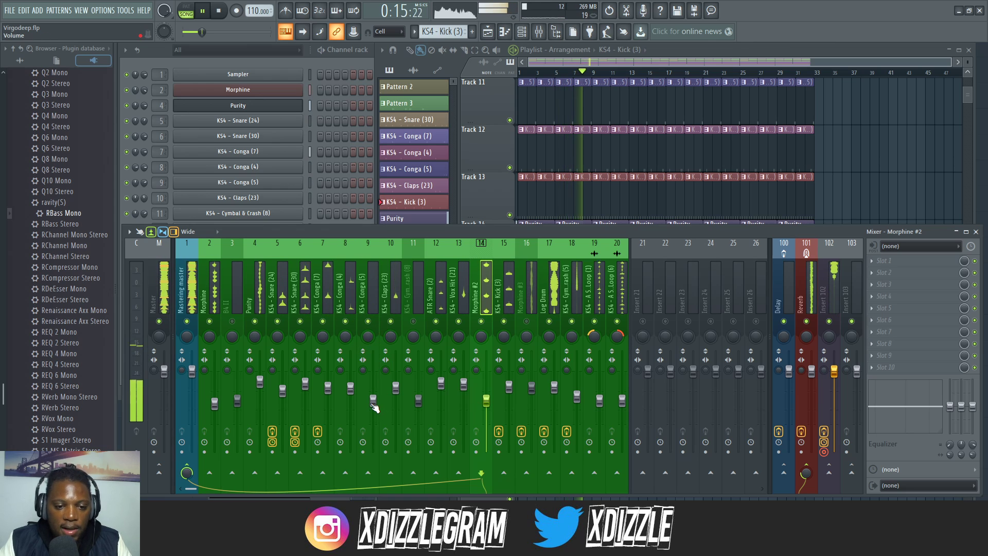
pyautogui.moveTo(373, 404); pyautogui.dragTo(373, 385)
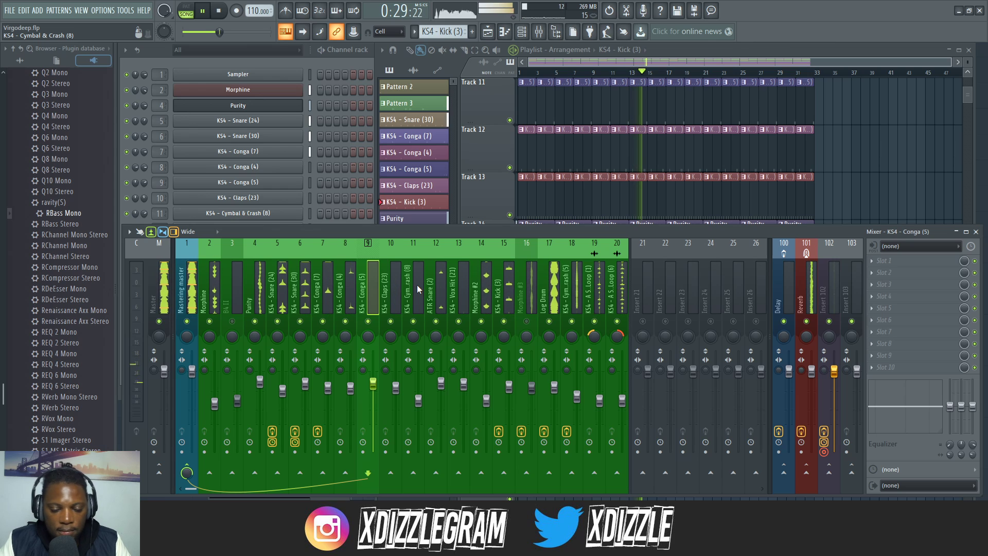
pyautogui.click(526, 329)
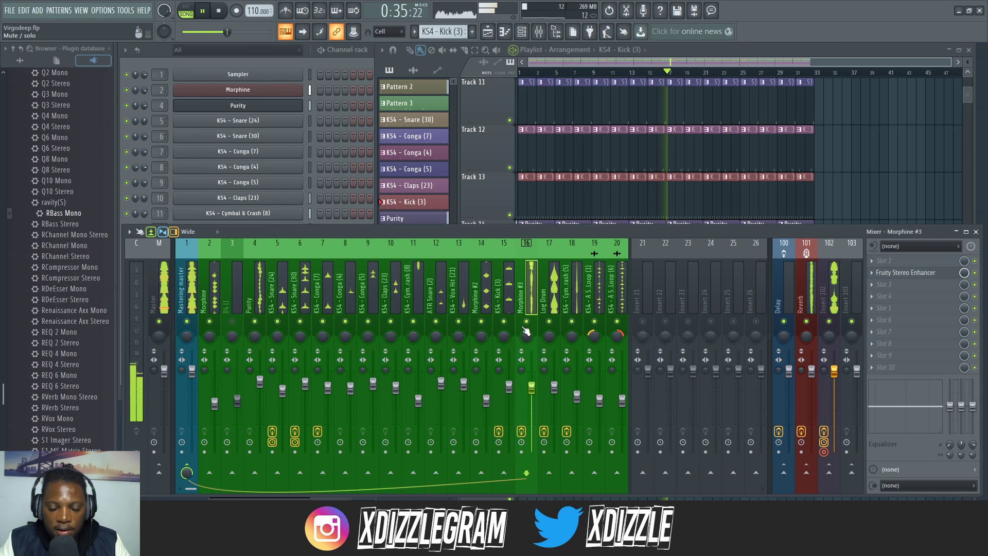
pyautogui.moveTo(532, 386); pyautogui.dragTo(532, 379)
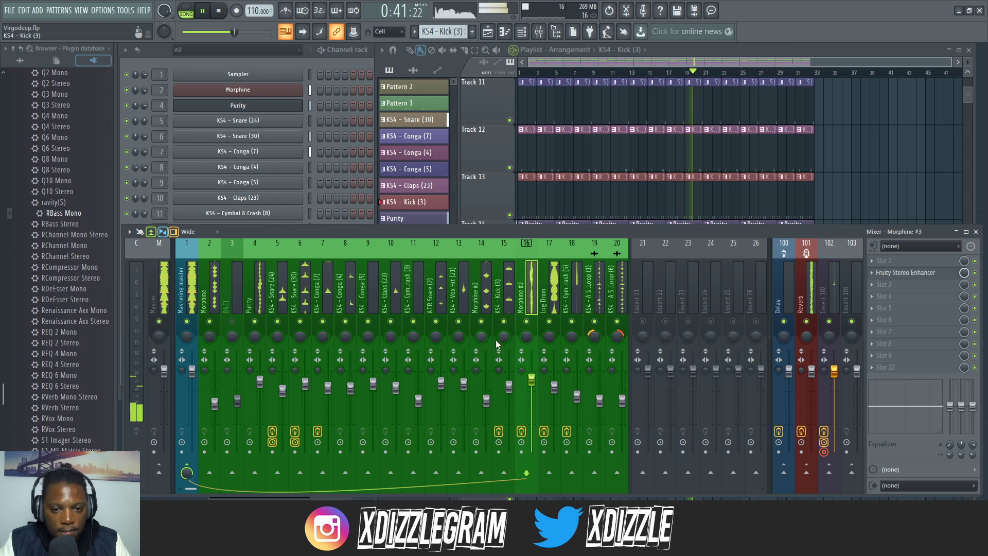
# Step: Check the full mix's peak level on the Mastering master track during playback, and stop the loop
pyautogui.click(192, 292)
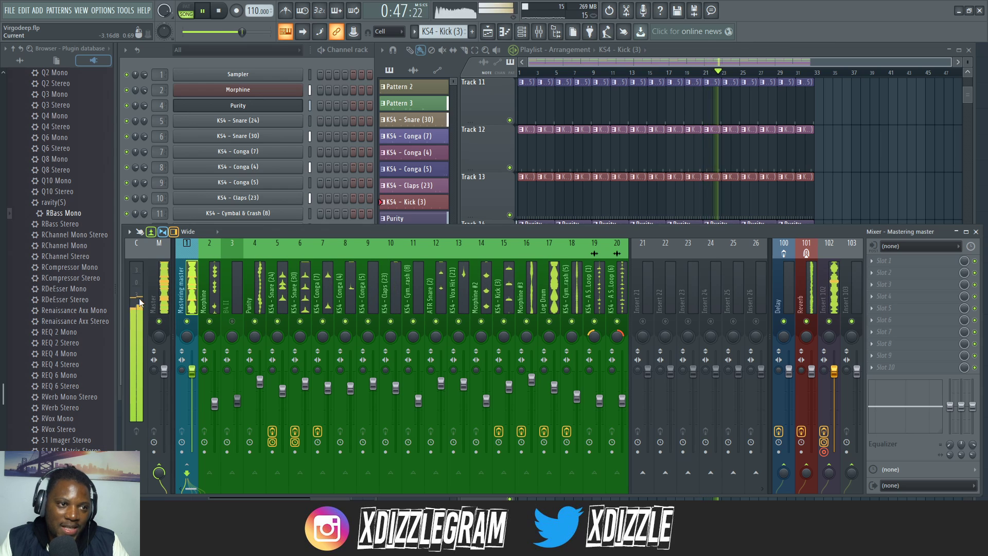
pyautogui.press('space')
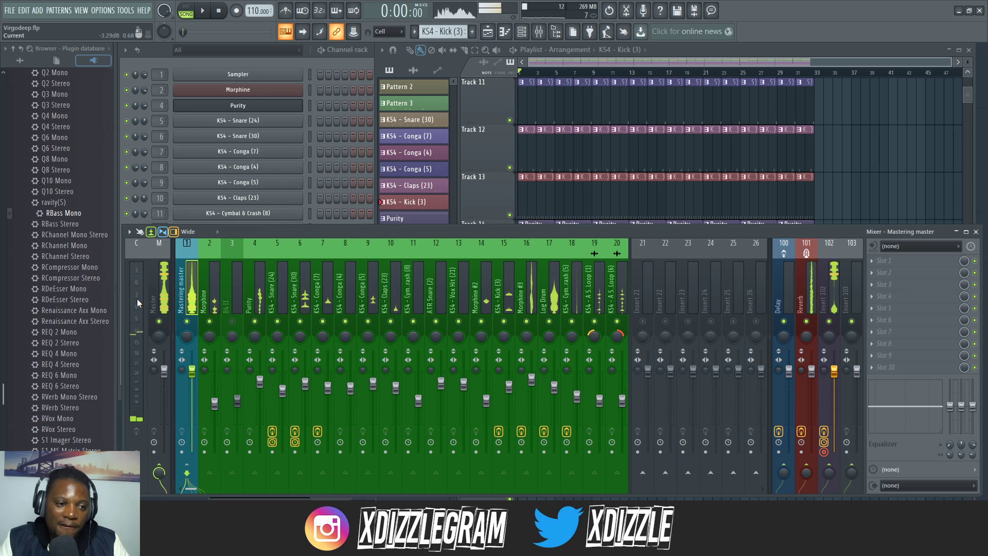
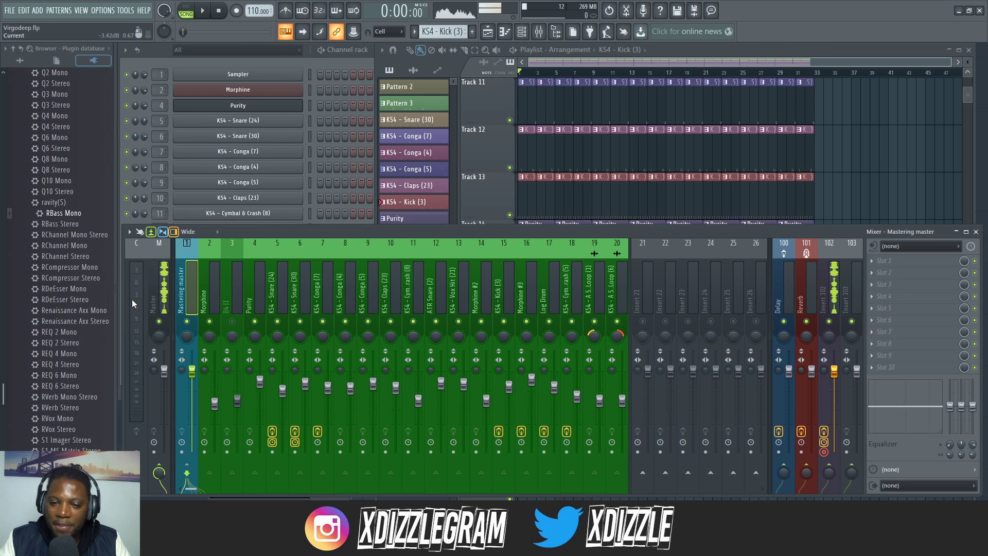
pyautogui.press('space')
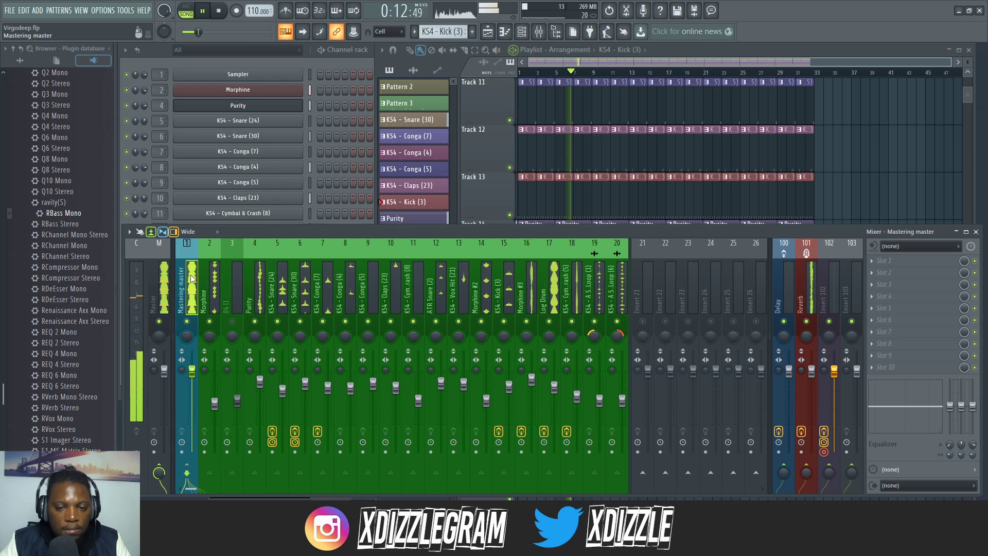
pyautogui.press('space')
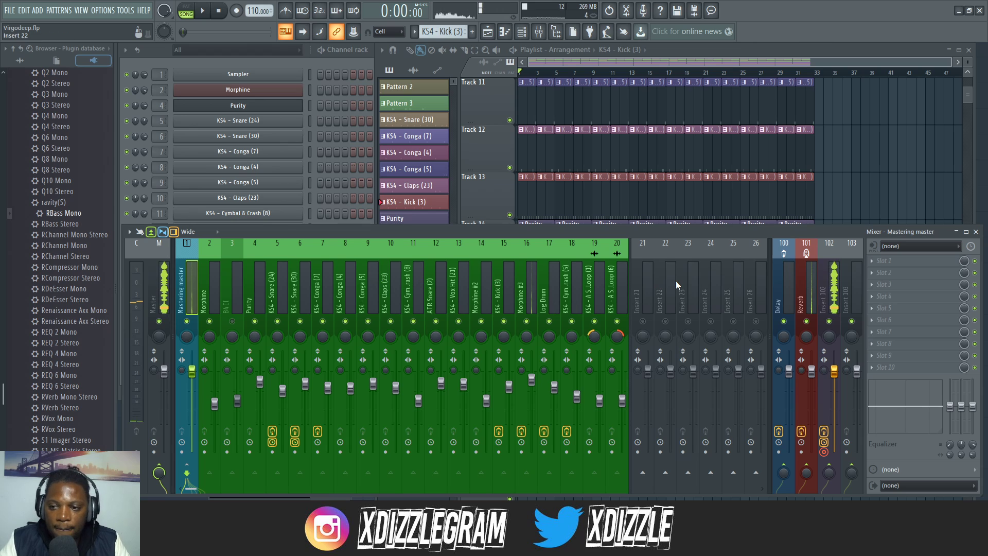
# Step: Load Fruity parametric EQ 2 in slot 2 of the Mastering master track with the 30Hz + 18kHz cut preset
pyautogui.click(901, 272)
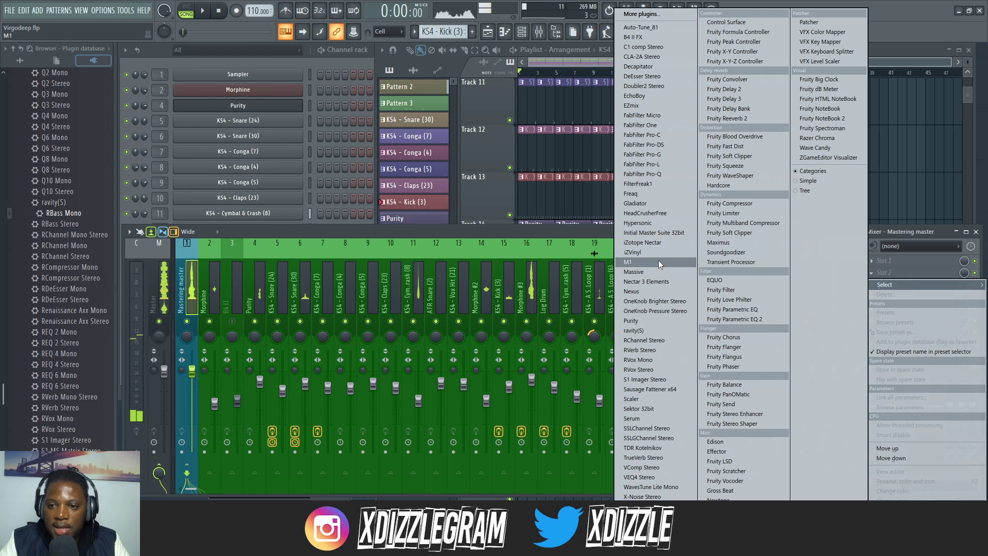
pyautogui.click(749, 319)
pyautogui.click(481, 165)
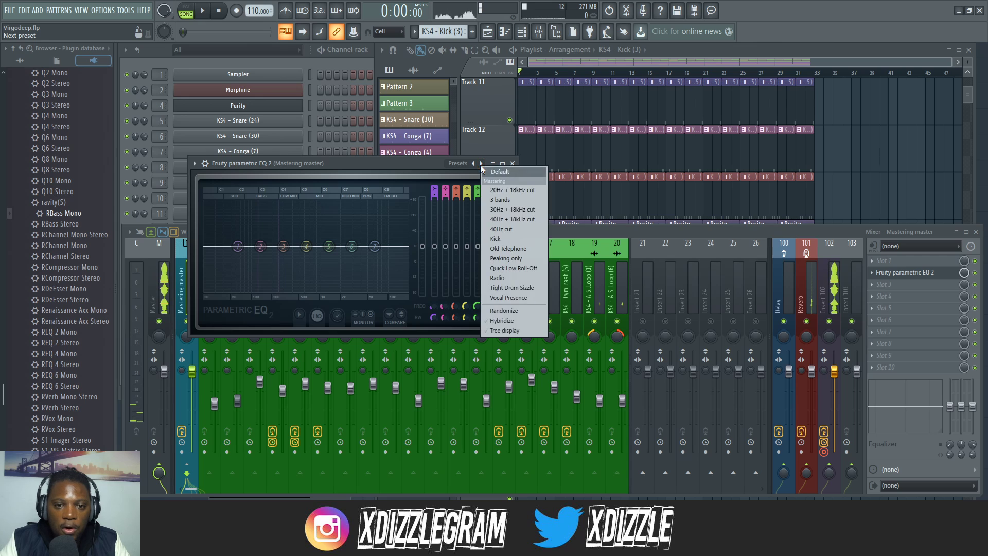
pyautogui.click(518, 211)
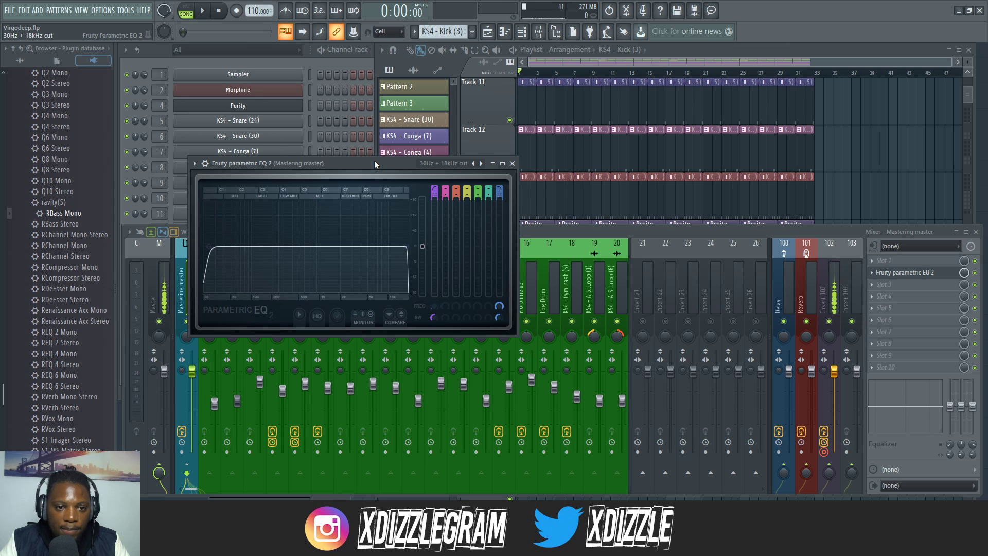
pyautogui.moveTo(374, 159); pyautogui.dragTo(457, 174)
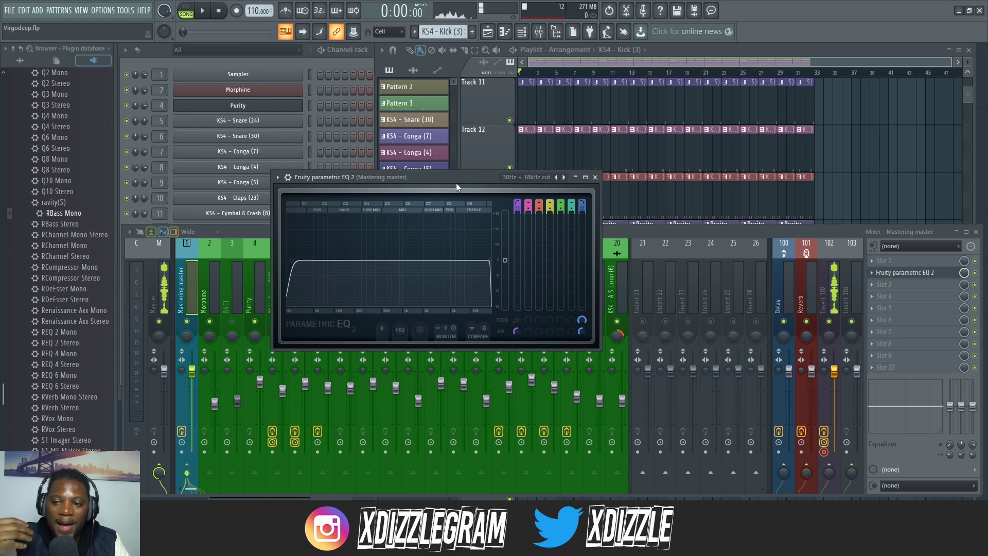
# Step: Play the loop with the slot 2 EQ bypassed and active to compare the sound, and stop playback
pyautogui.press('space')
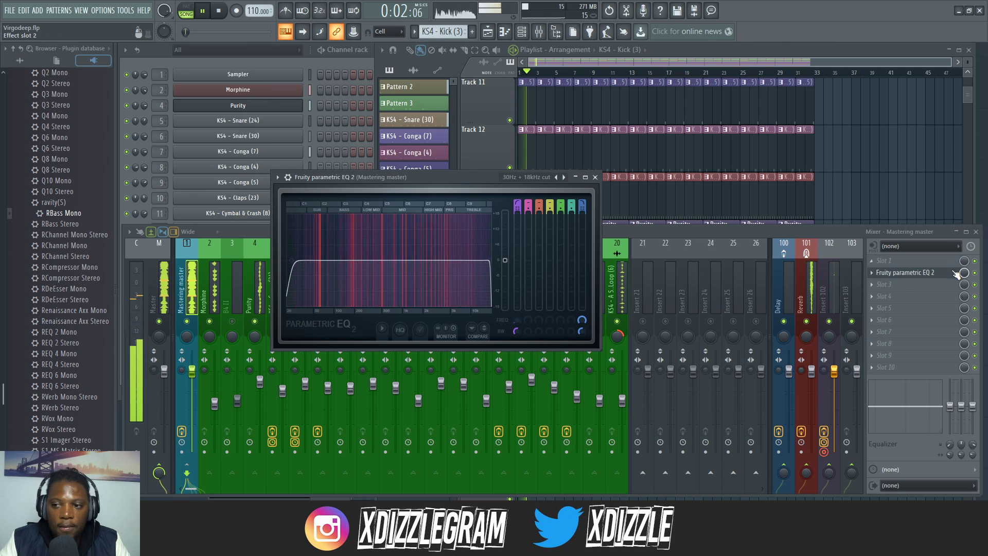
pyautogui.press('space')
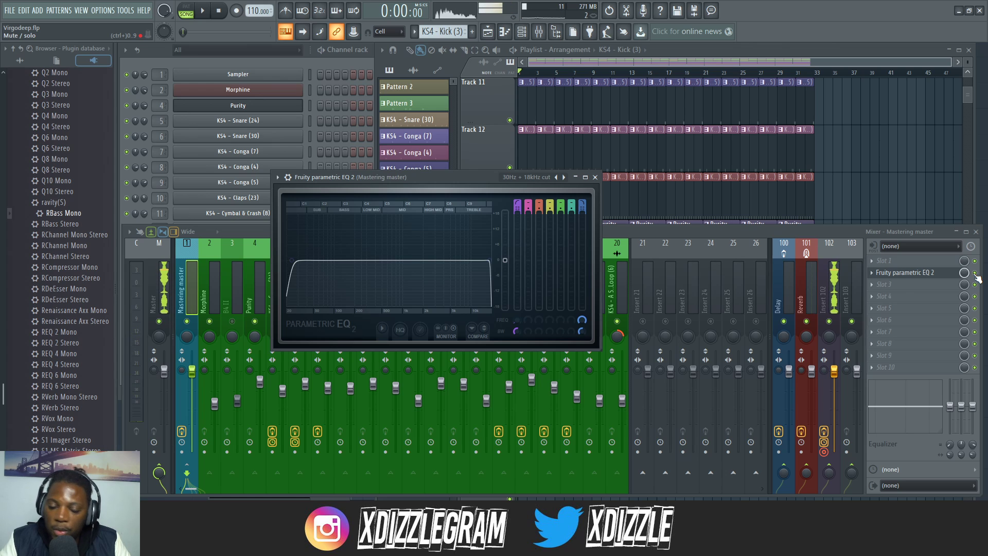
pyautogui.press('space')
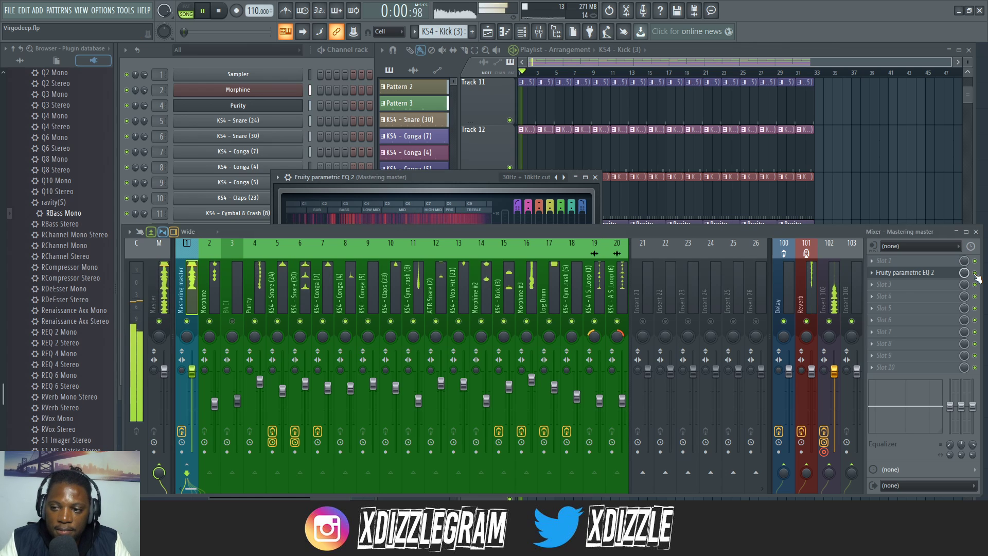
pyautogui.click(976, 277)
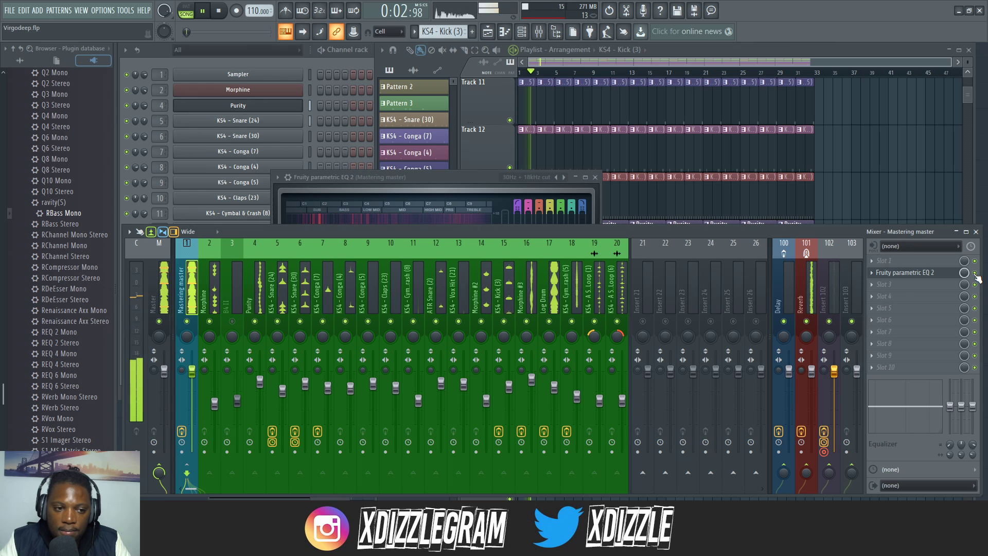
pyautogui.press('space')
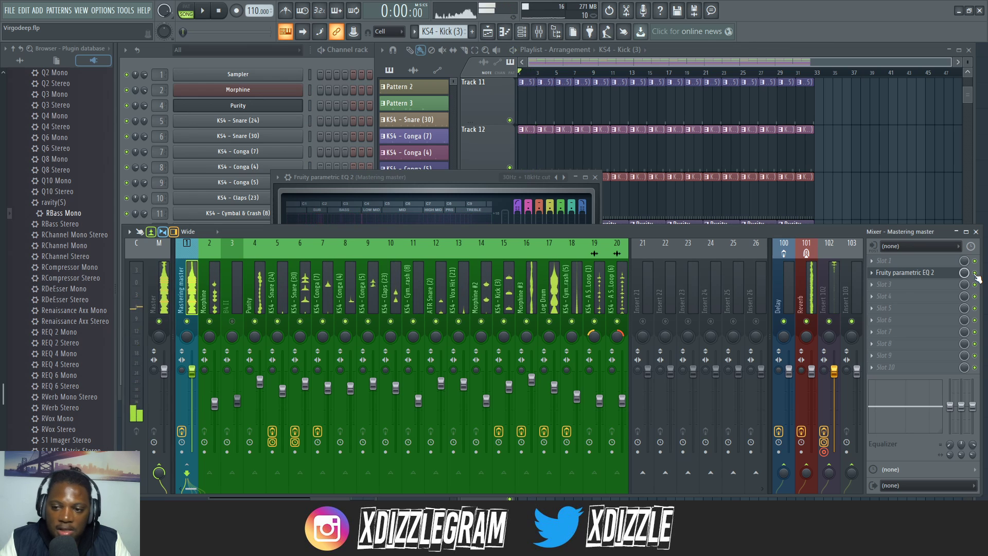
# Step: Add a second Fruity parametric EQ 2 in slot 3 and, during playback, gently boost band 5 in the mids and band 2 in the bass
pyautogui.click(901, 287)
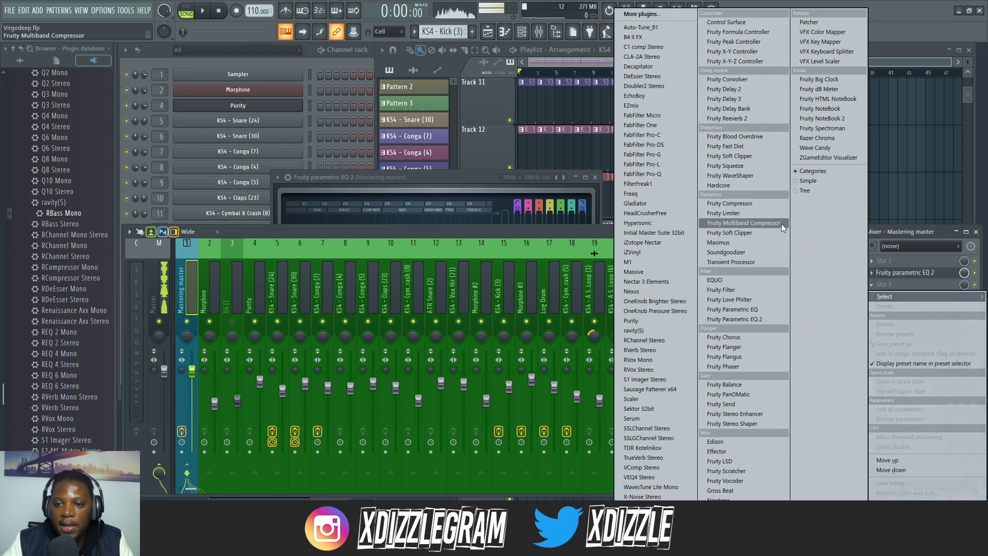
pyautogui.click(765, 320)
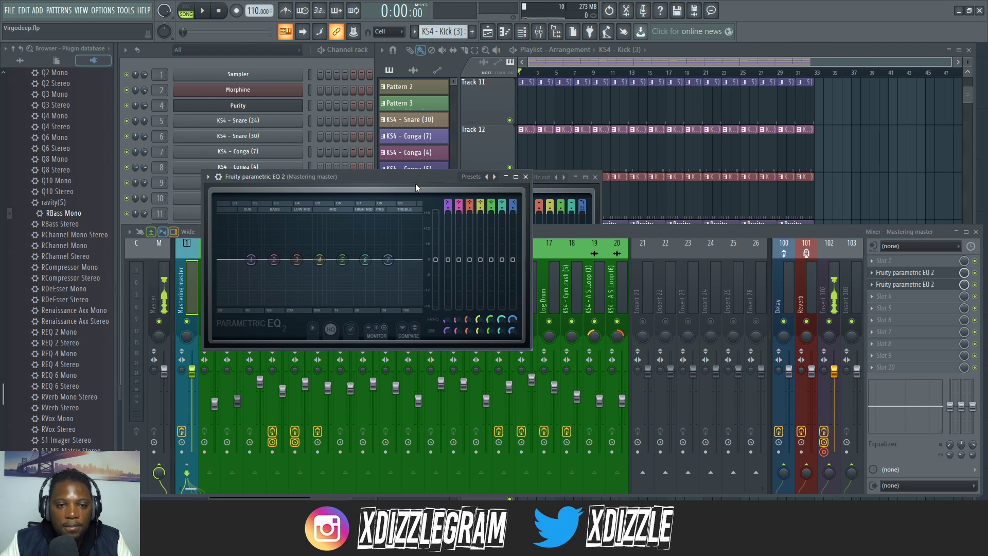
pyautogui.press('space')
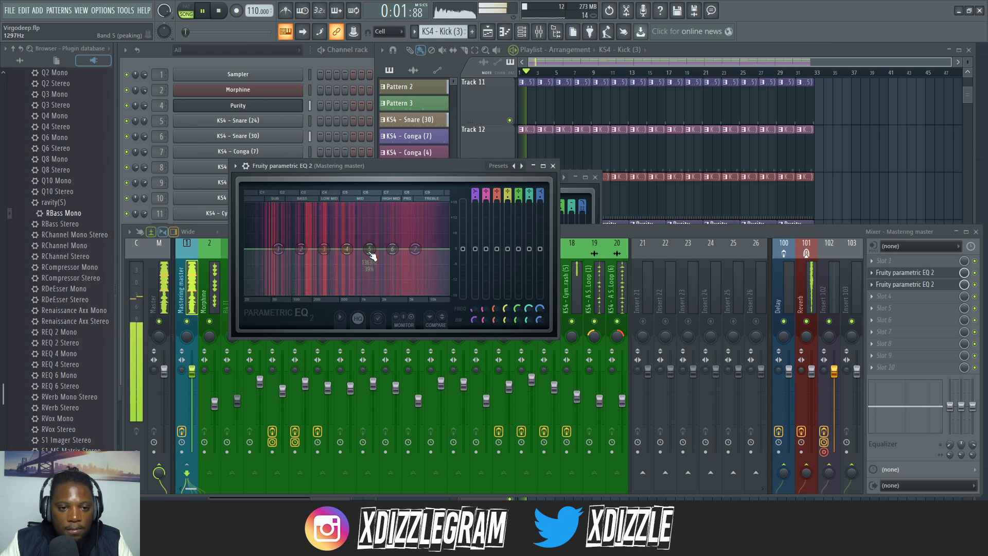
pyautogui.moveTo(370, 249); pyautogui.dragTo(375, 243)
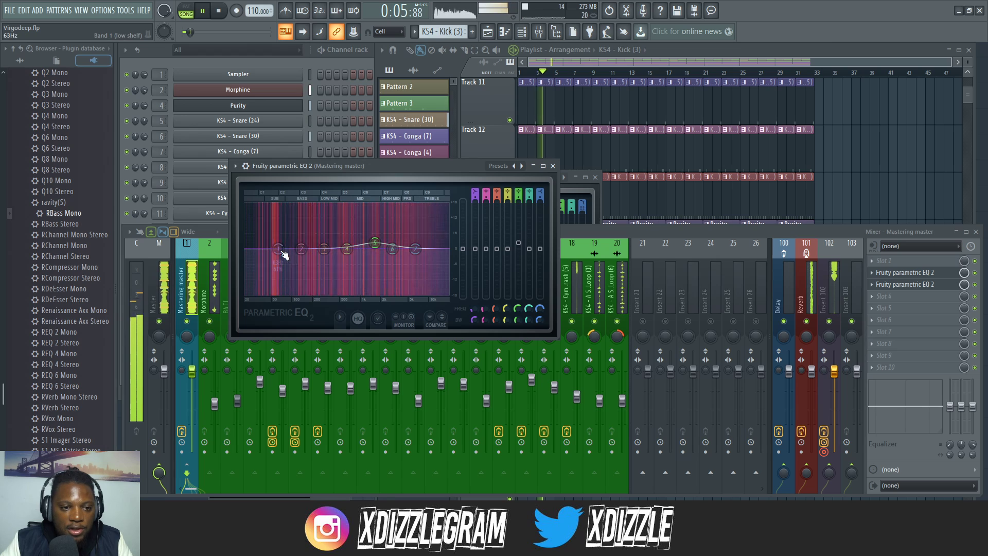
pyautogui.moveTo(301, 249); pyautogui.dragTo(271, 248)
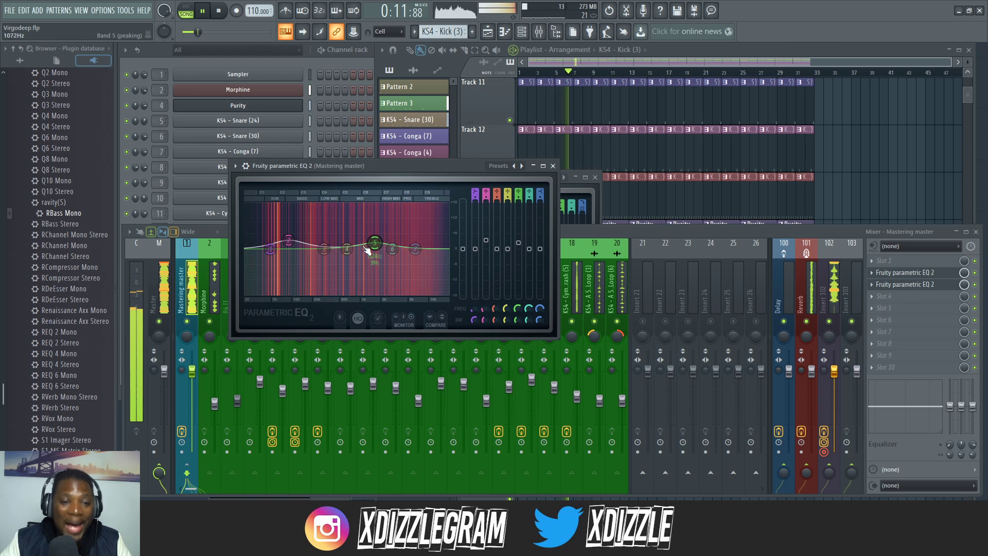
# Step: Lower band 7 slightly, cut band 3 by 3.0 dB at about 304 Hz with 24% bandwidth, stop playback and close both EQ windows
pyautogui.moveTo(375, 242); pyautogui.dragTo(425, 251)
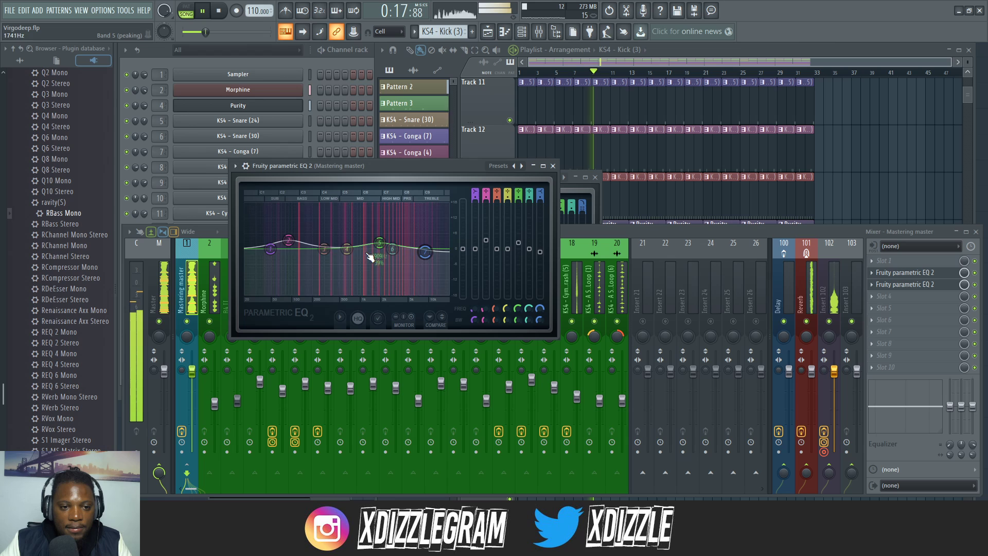
pyautogui.moveTo(323, 249); pyautogui.dragTo(328, 261)
pyautogui.scroll(-3, 328, 258)
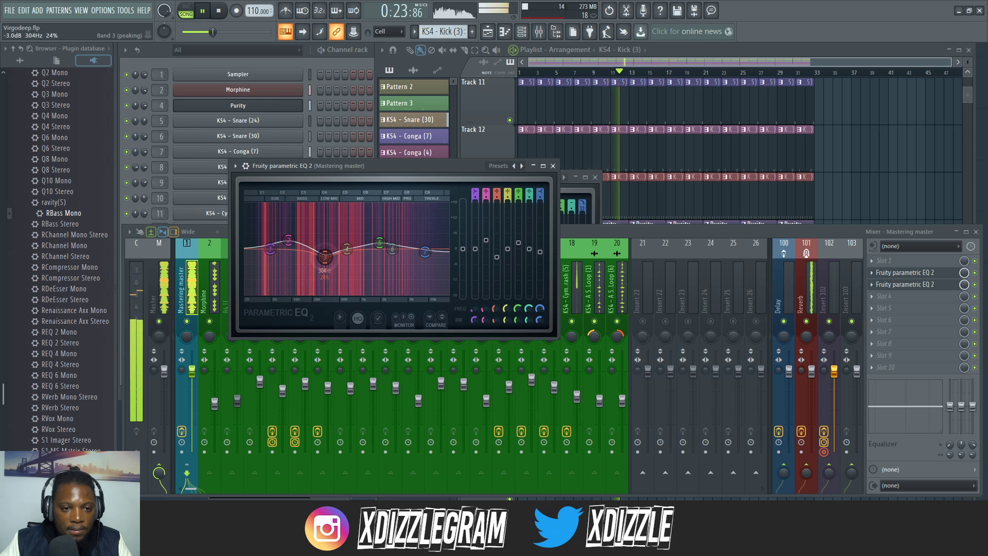
pyautogui.press('space')
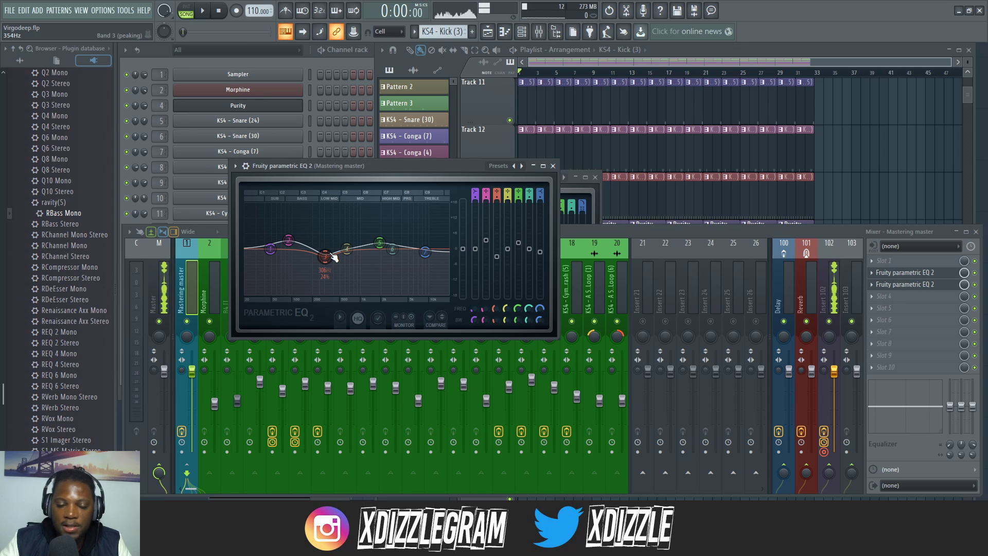
pyautogui.click(553, 166)
pyautogui.click(595, 177)
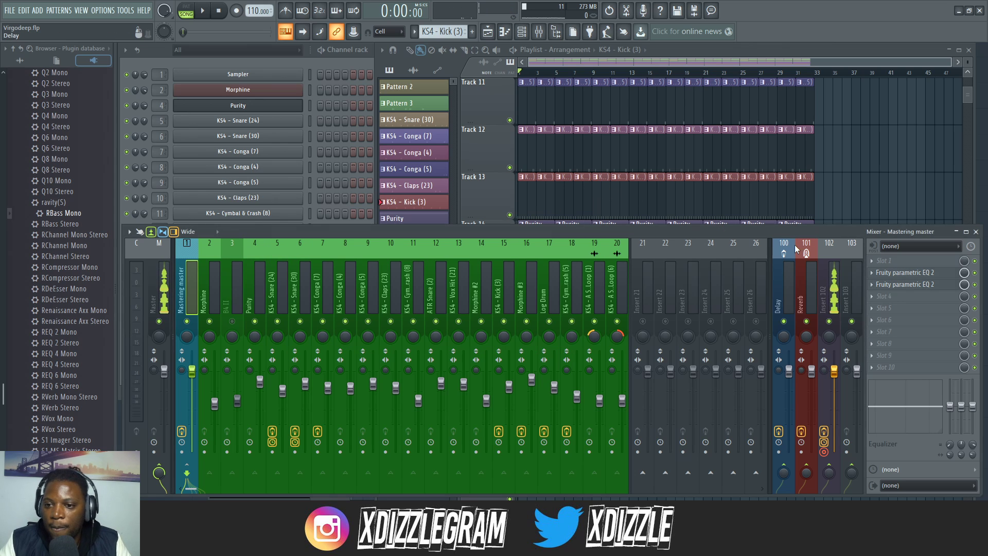
# Step: Play the equalised mix briefly, load Fruity Multiband Compressor in slot 4 of the Mastering master track and look through its presets
pyautogui.press('space')
pyautogui.press('space')
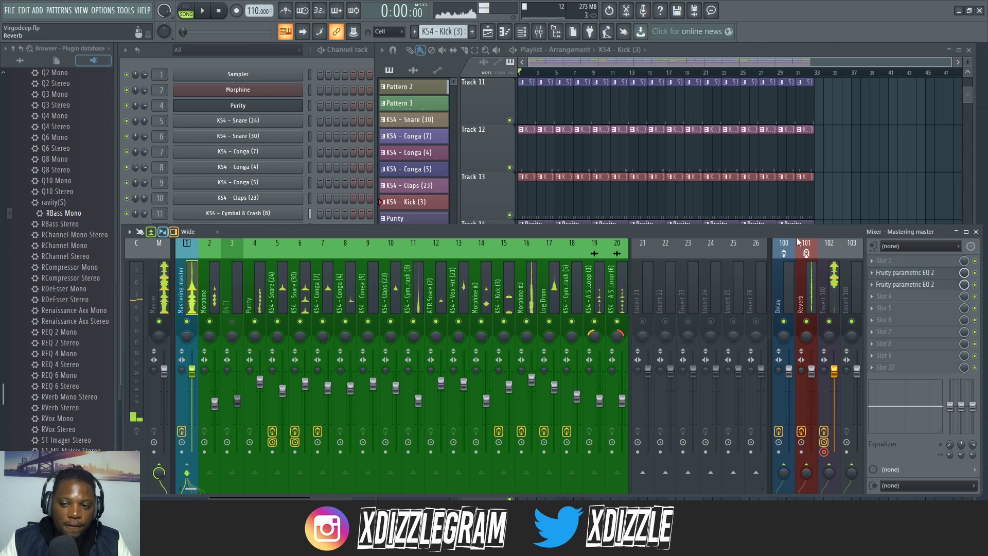
pyautogui.click(903, 297)
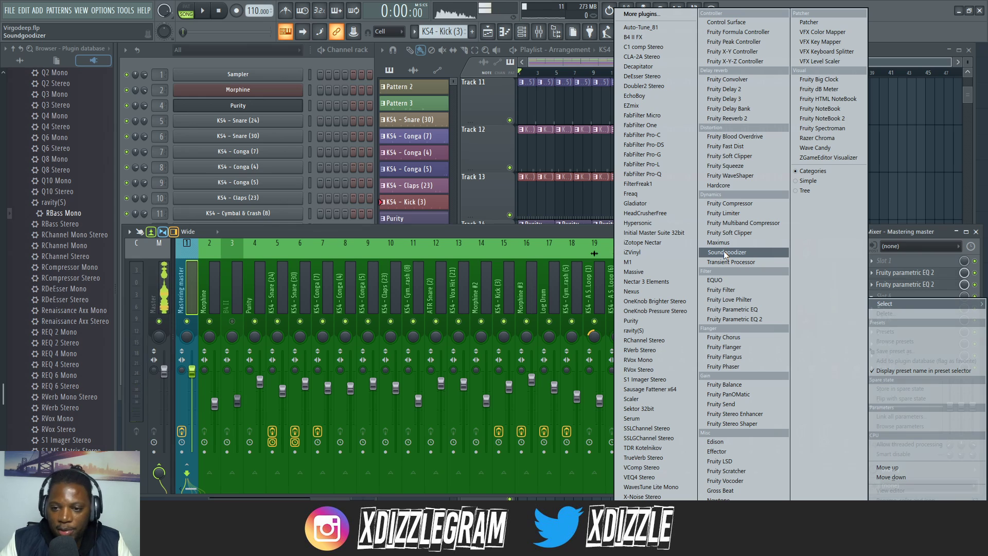
pyautogui.click(755, 223)
pyautogui.moveTo(490, 193); pyautogui.dragTo(504, 199)
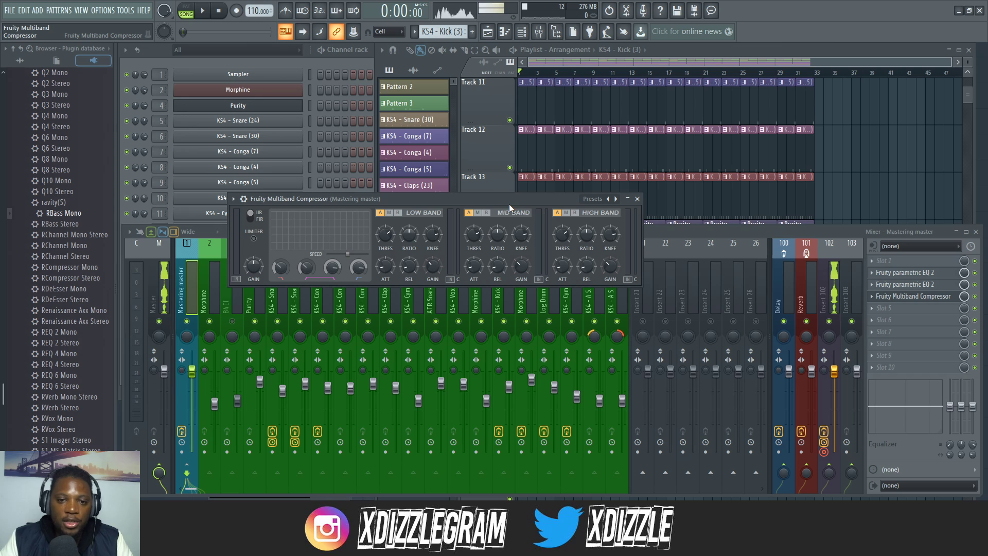
pyautogui.rightClick(608, 199)
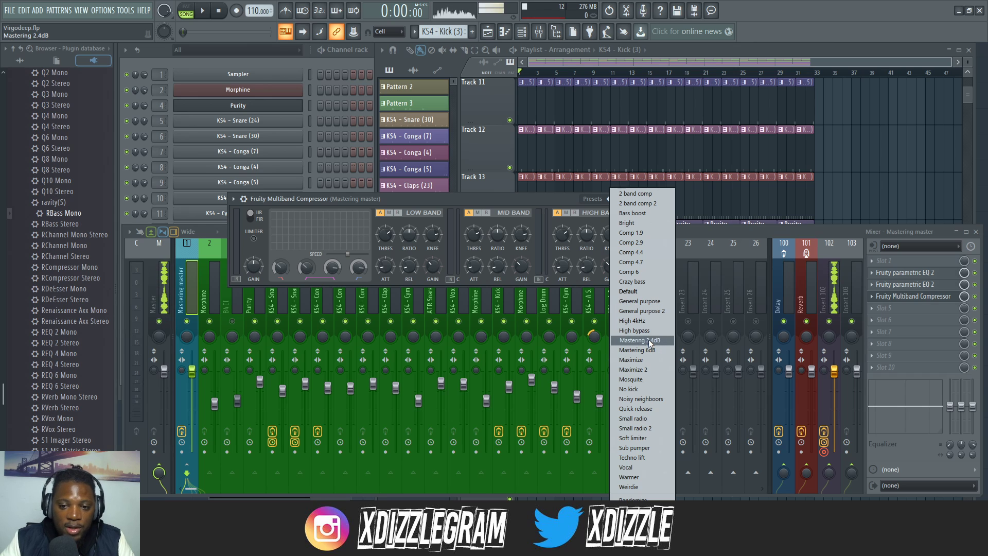
pyautogui.click(533, 199)
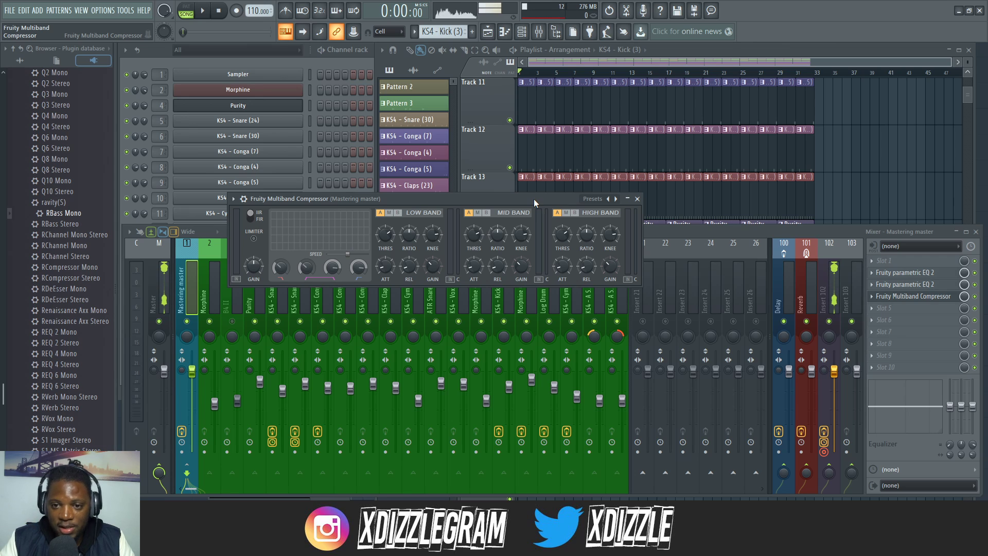
# Step: Close the Fruity Multiband Compressor and replace it with FabFilter Pro-C in slot 4 of the Mastering master track
pyautogui.click(637, 198)
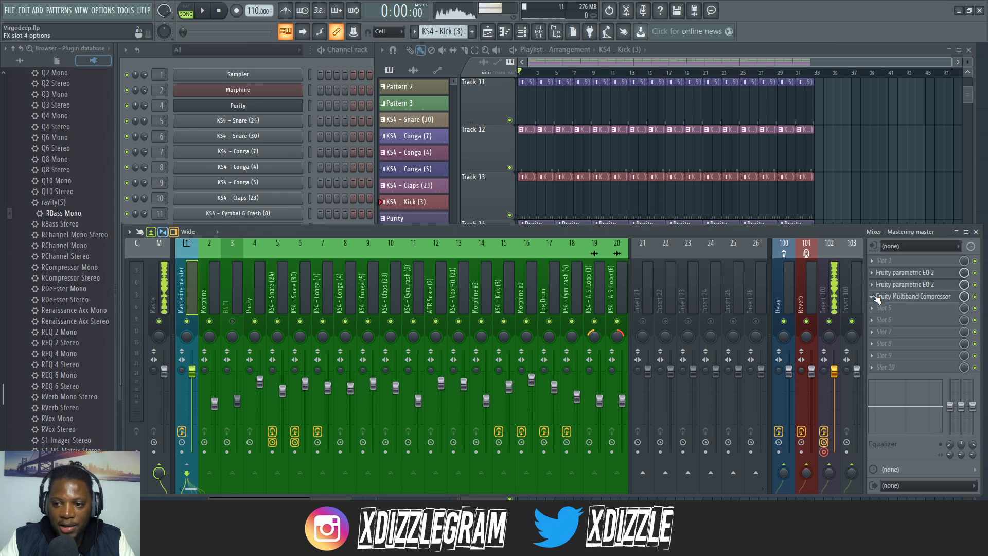
pyautogui.rightClick(881, 295)
pyautogui.moveTo(890, 303)
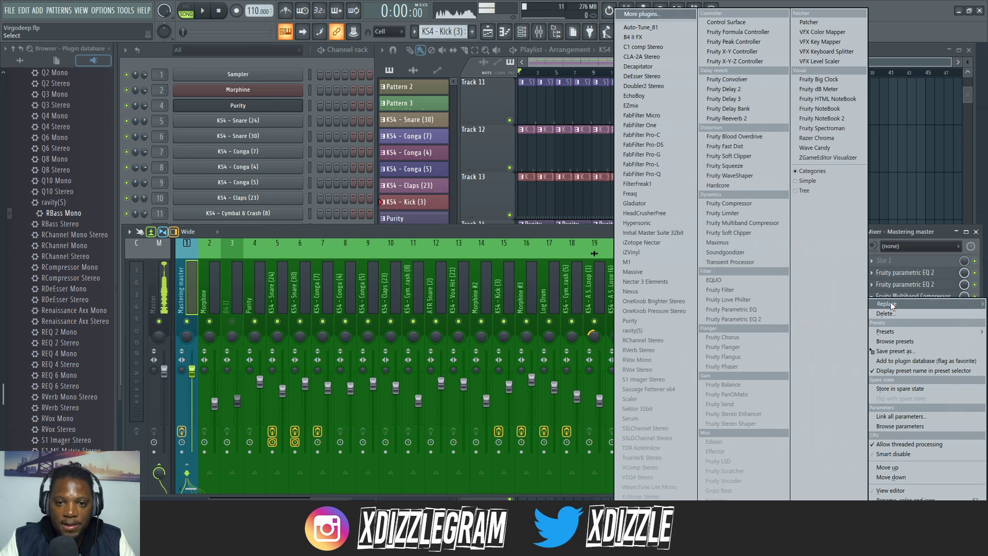
pyautogui.click(662, 135)
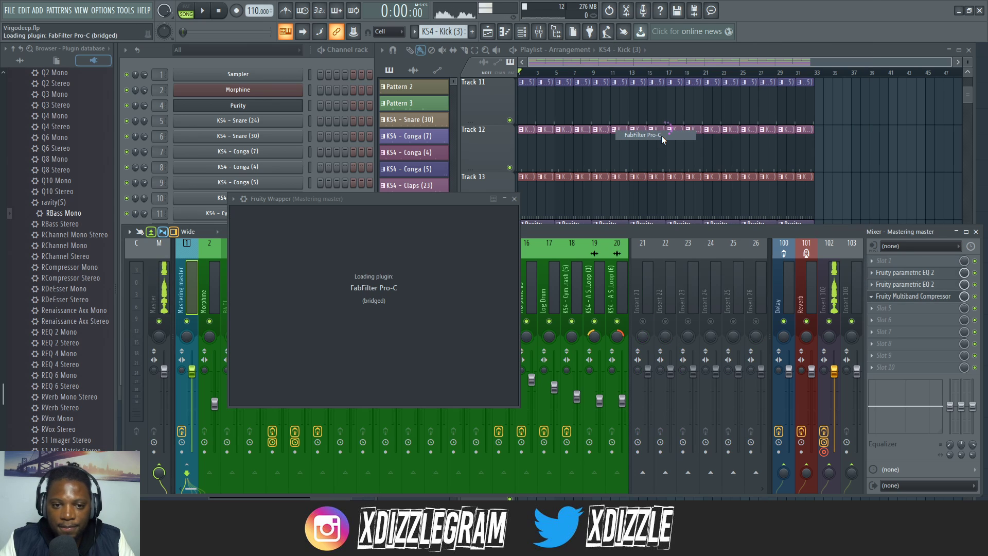
pyautogui.moveTo(434, 203); pyautogui.dragTo(480, 175)
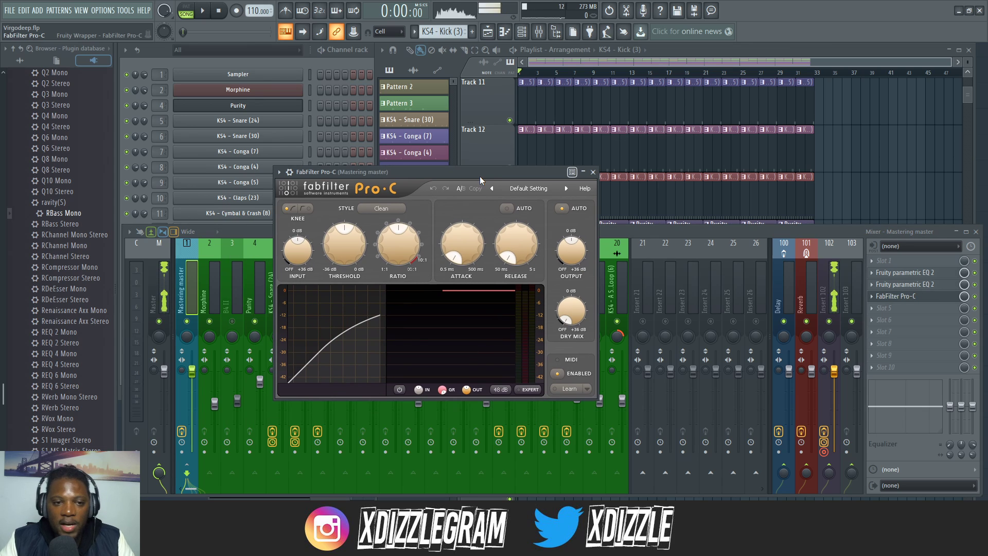
# Step: Load the mastering preset Gentle wide mastering NH in Pro-C
pyautogui.click(529, 189)
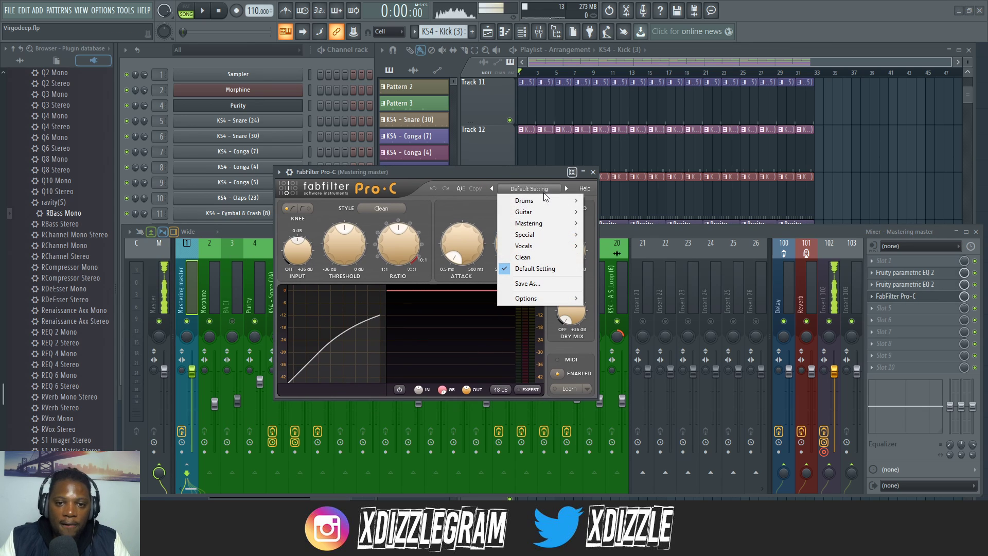
pyautogui.moveTo(556, 227)
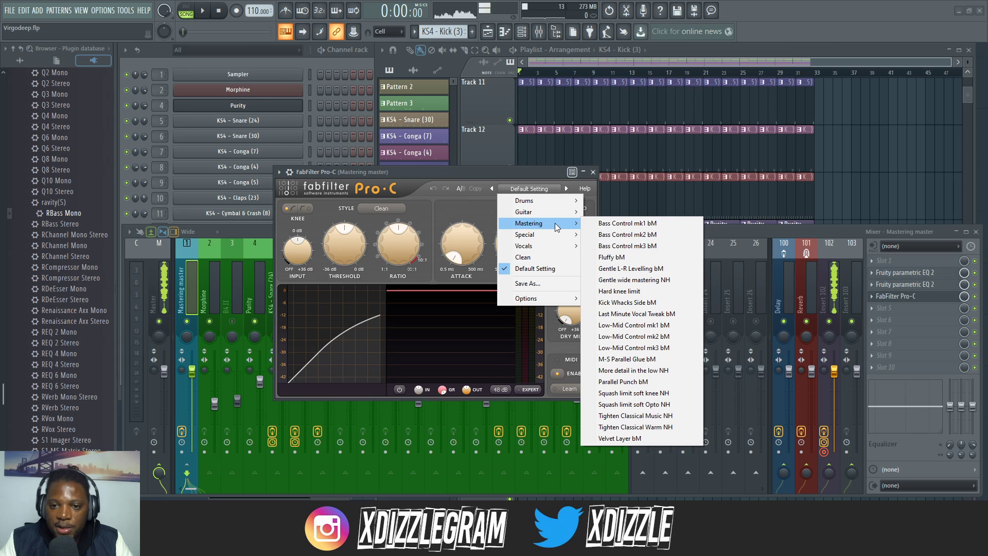
pyautogui.click(642, 280)
pyautogui.moveTo(467, 170); pyautogui.dragTo(535, 155)
# Step: Play the loop, raise the Pro-C threshold to 0 dB and stop playback
pyautogui.press('space')
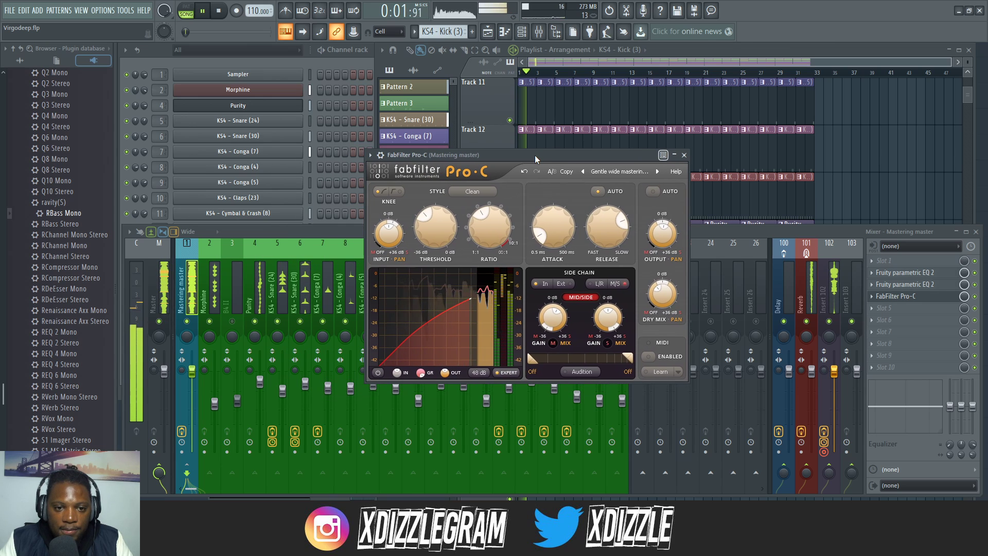
pyautogui.moveTo(436, 221); pyautogui.dragTo(530, 159)
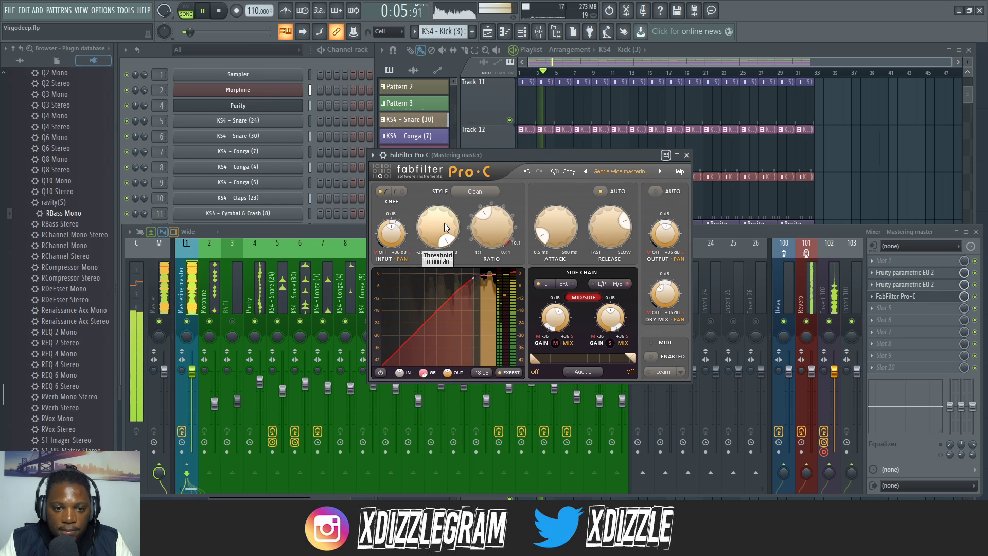
pyautogui.moveTo(437, 237)
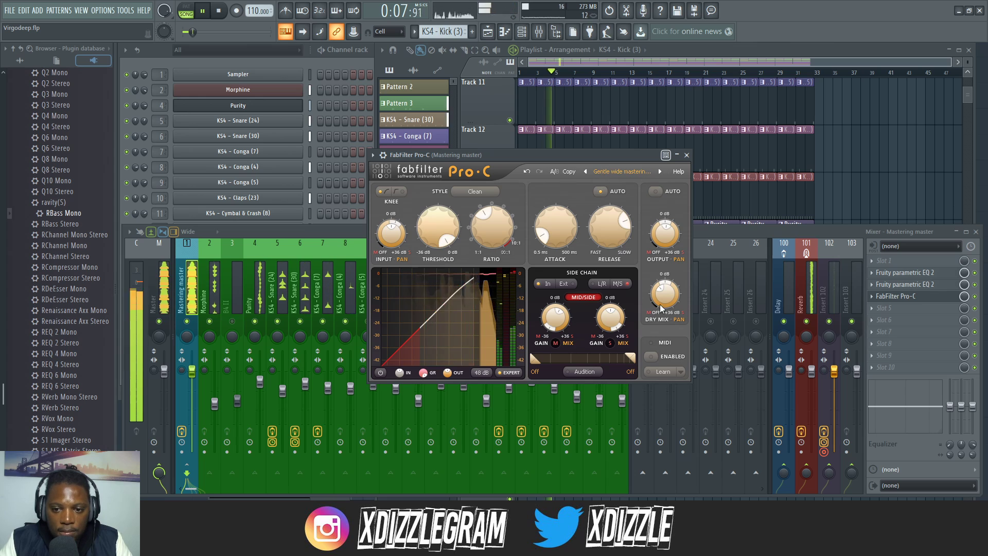
pyautogui.moveTo(672, 295)
pyautogui.press('space')
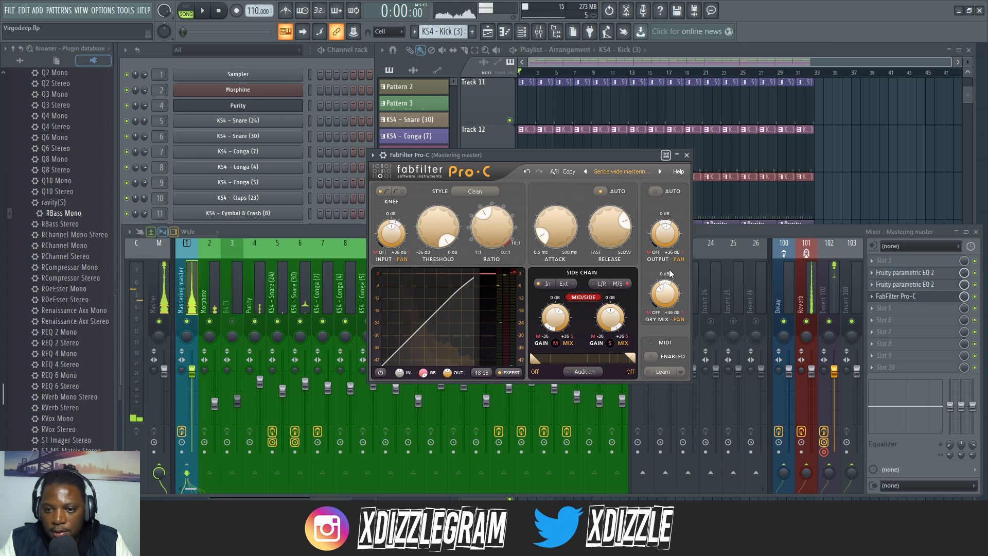
# Step: Set the Pro-C output level to 0 dB, lower the threshold to about -10.9 dB during playback and stop
pyautogui.doubleClick(668, 235)
pyautogui.write('0')
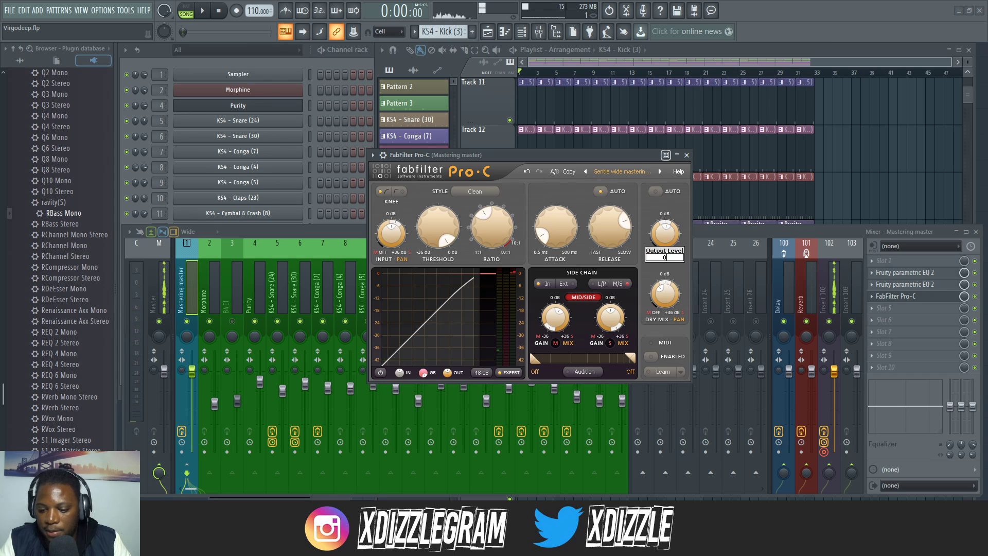
pyautogui.press('Return')
pyautogui.press('space')
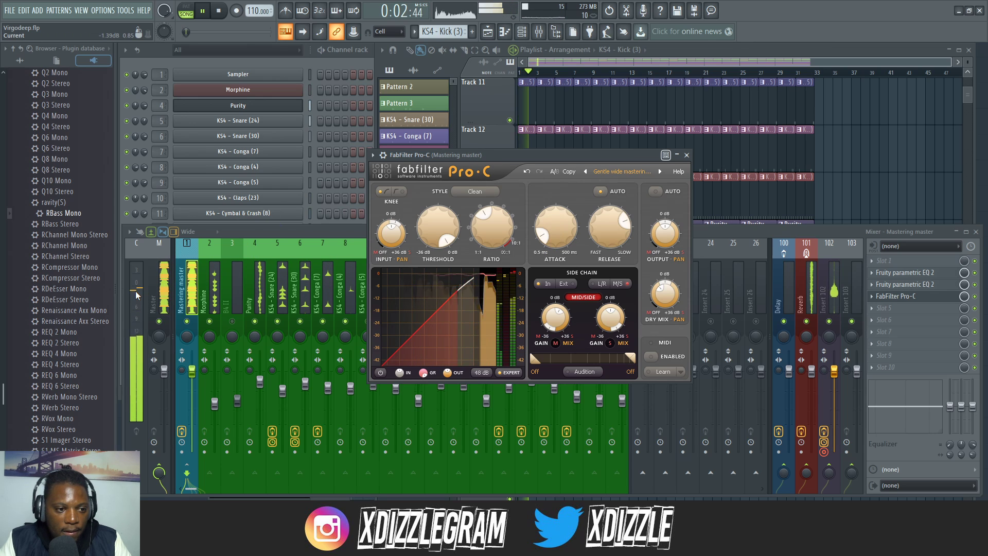
pyautogui.moveTo(441, 234)
pyautogui.mouseDown()
pyautogui.moveTo(441, 250)
pyautogui.moveTo(437, 240)
pyautogui.mouseUp()
pyautogui.scroll(-5, 437, 242)
pyautogui.scroll(-2, 436, 246)
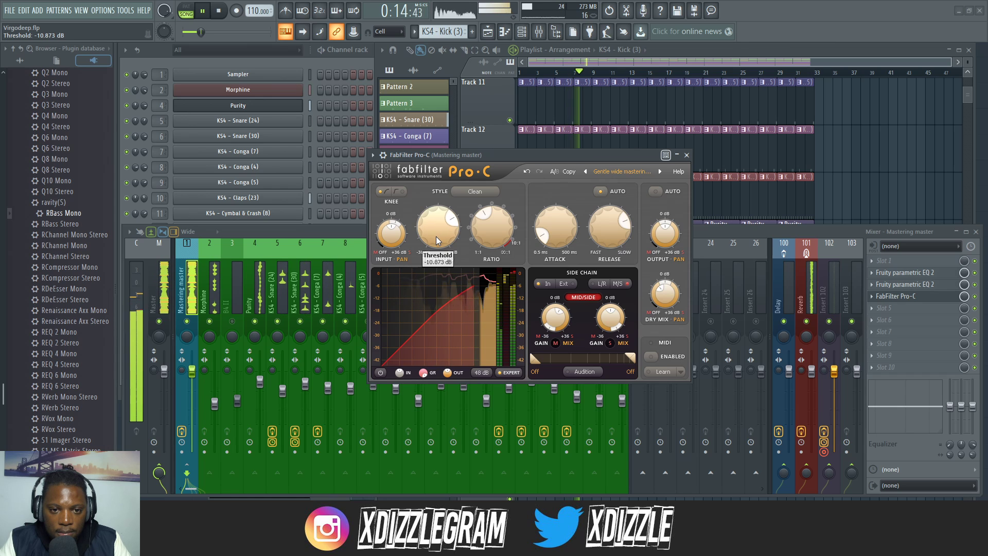
pyautogui.press('space')
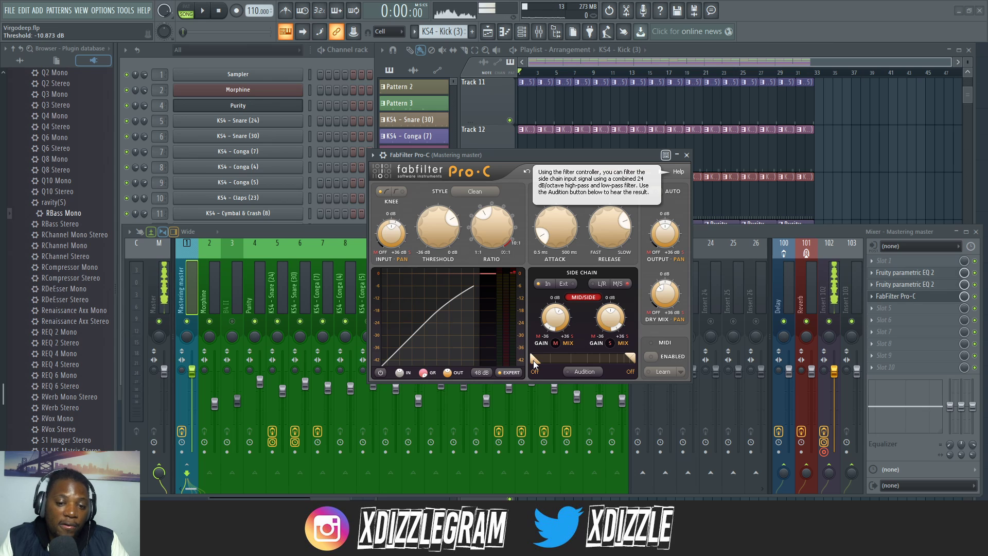
# Step: Limit the Pro-C side chain with a high-pass at about 104.8 Hz and a low-pass at about 10.54 kHz, and play the loop briefly
pyautogui.moveTo(533, 361); pyautogui.dragTo(542, 360)
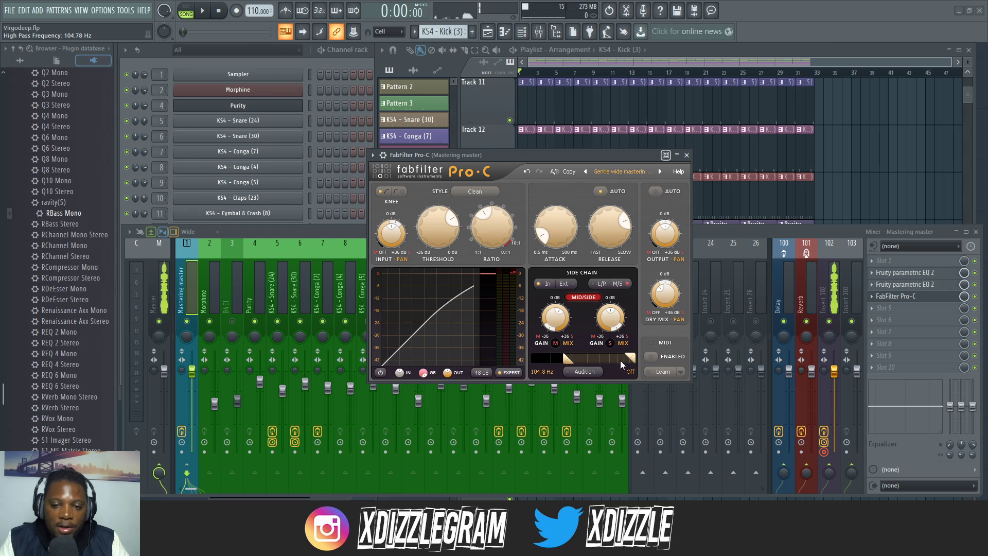
pyautogui.moveTo(631, 358); pyautogui.dragTo(623, 360)
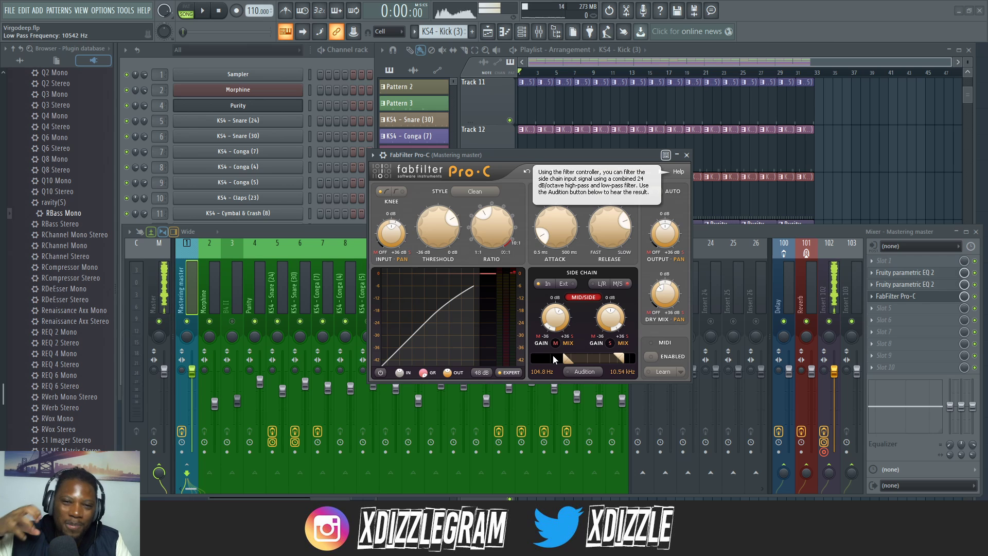
pyautogui.press('space')
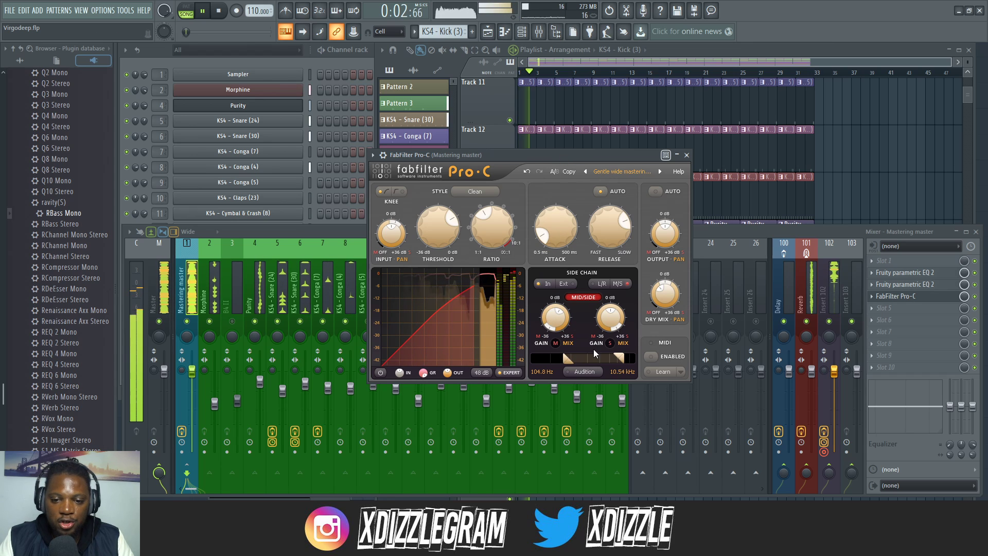
pyautogui.press('space')
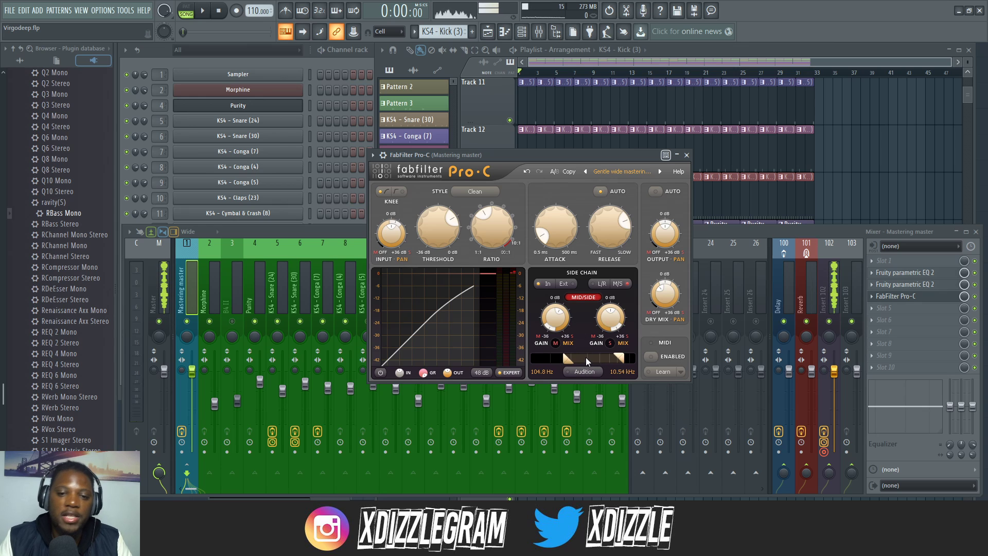
# Step: Play the loop while toggling the Pro-C slot bypass to compare the sound, and stop playback
pyautogui.moveTo(586, 361)
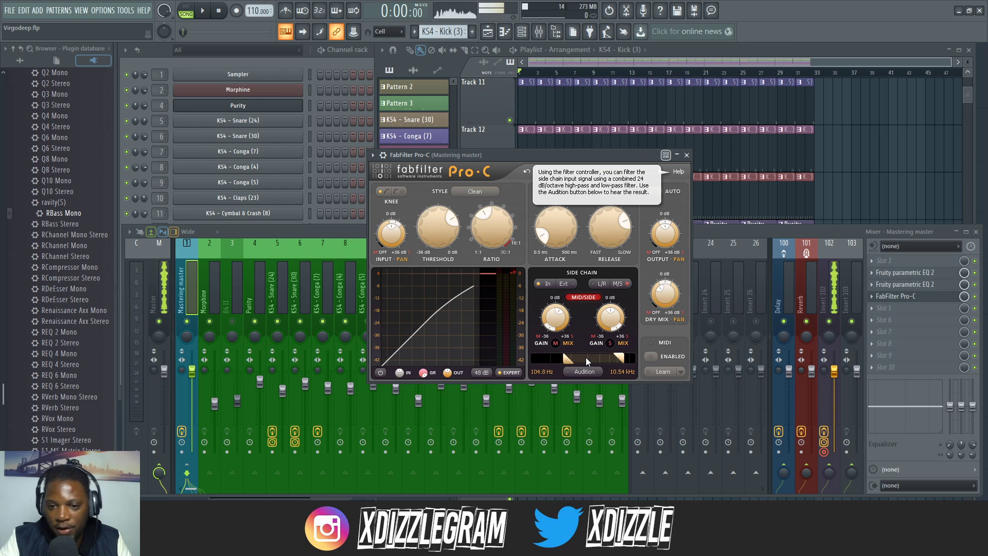
pyautogui.press('space')
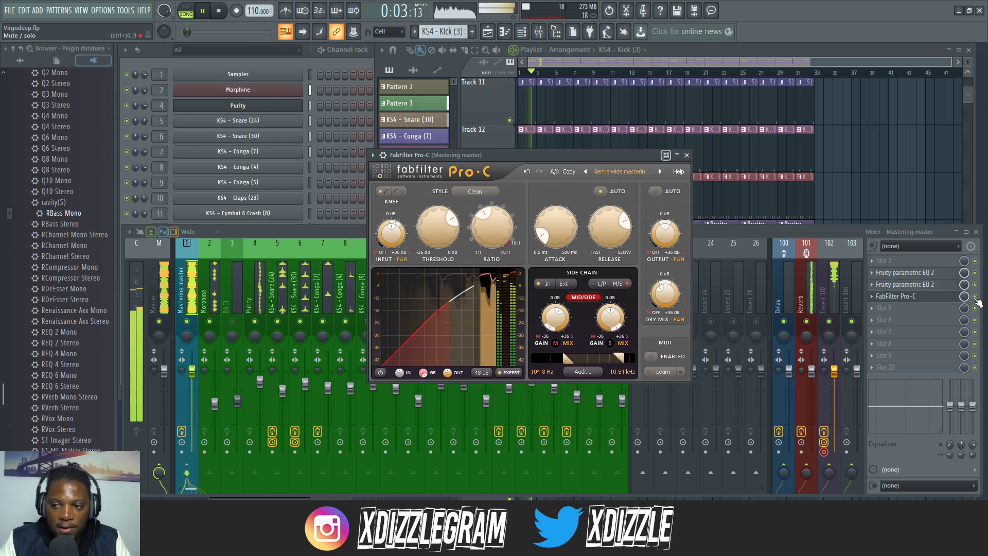
pyautogui.click(977, 300)
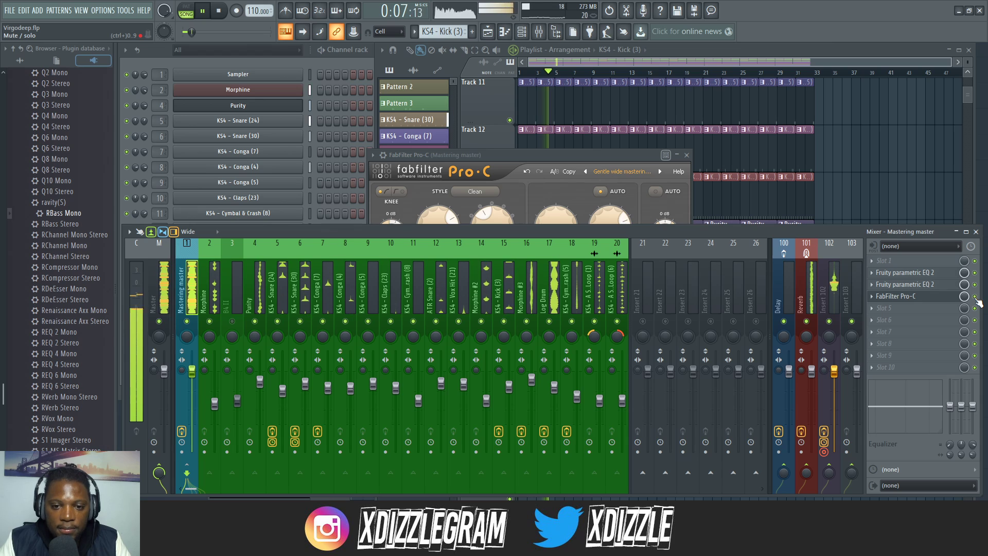
pyautogui.click(573, 156)
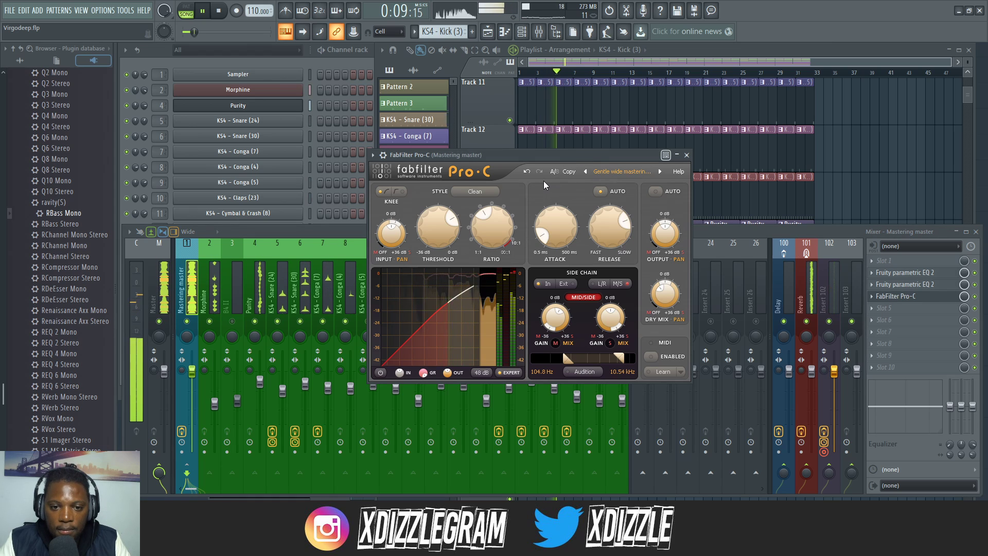
pyautogui.press('space')
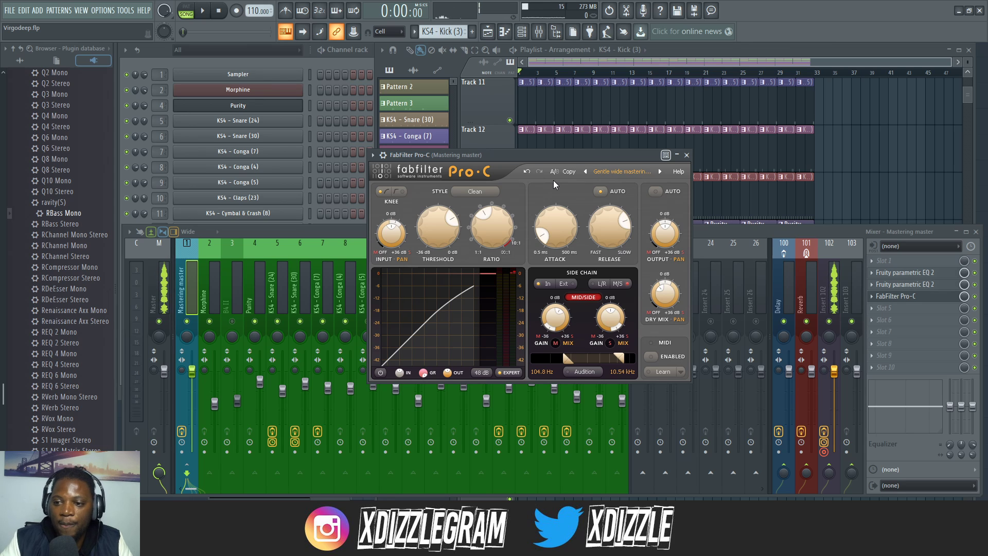
# Step: Load Maximus in slot 5 of the Mastering master track and play the loop briefly through it
pyautogui.click(903, 323)
pyautogui.click(560, 230)
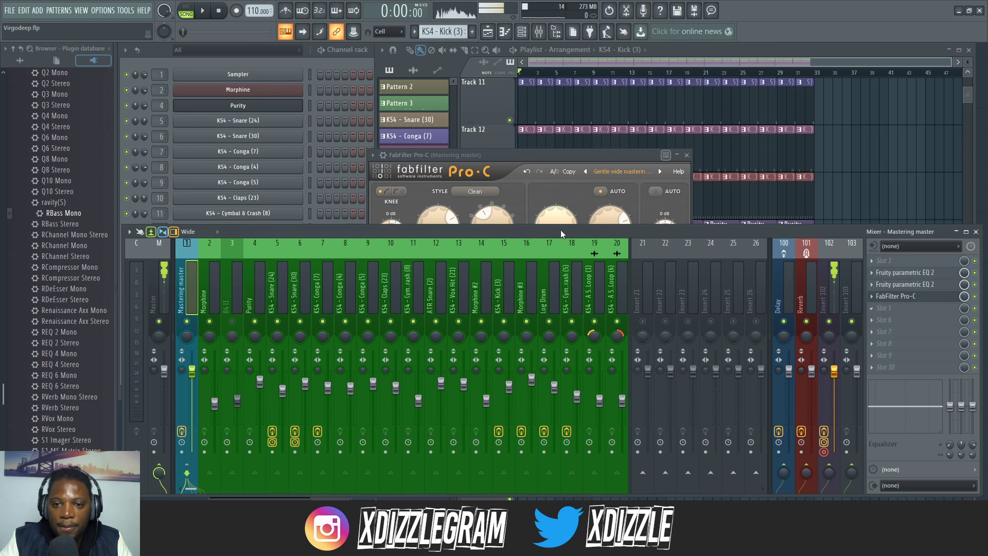
pyautogui.click(903, 315)
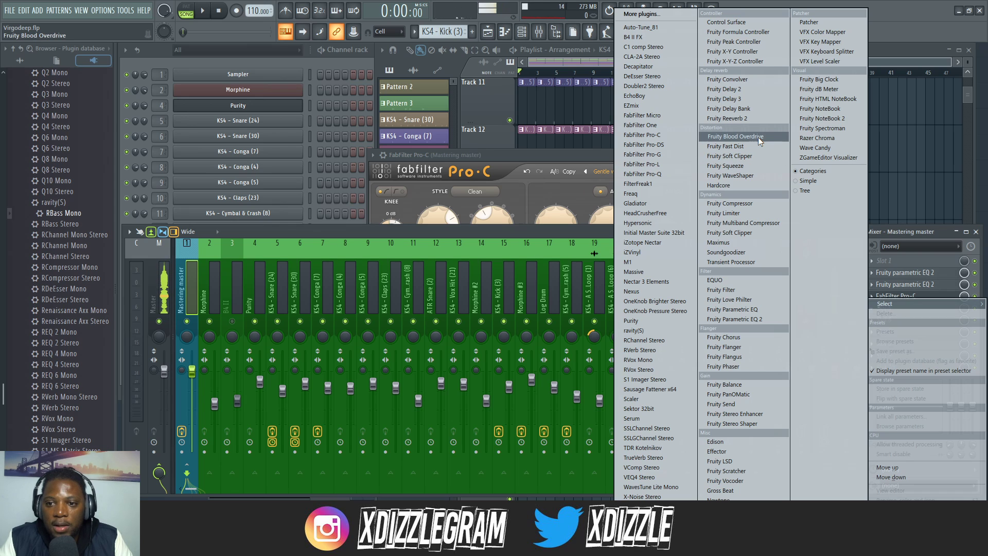
pyautogui.click(730, 241)
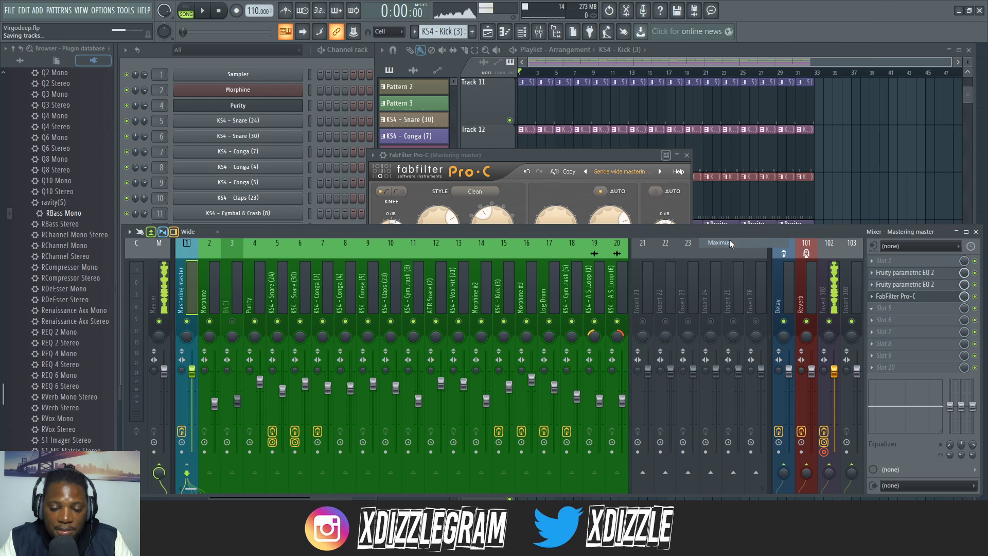
pyautogui.moveTo(335, 96); pyautogui.dragTo(522, 144)
pyautogui.press('space')
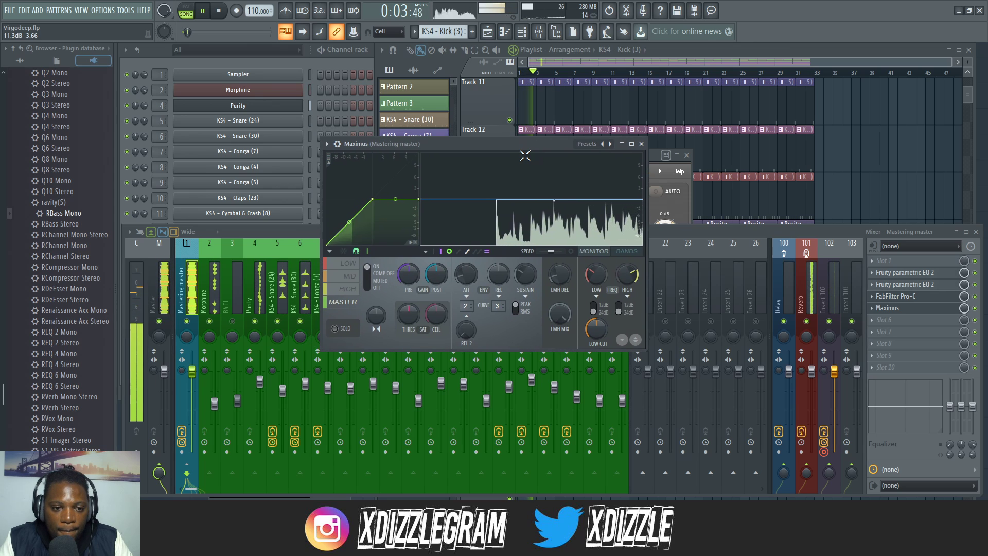
pyautogui.press('space')
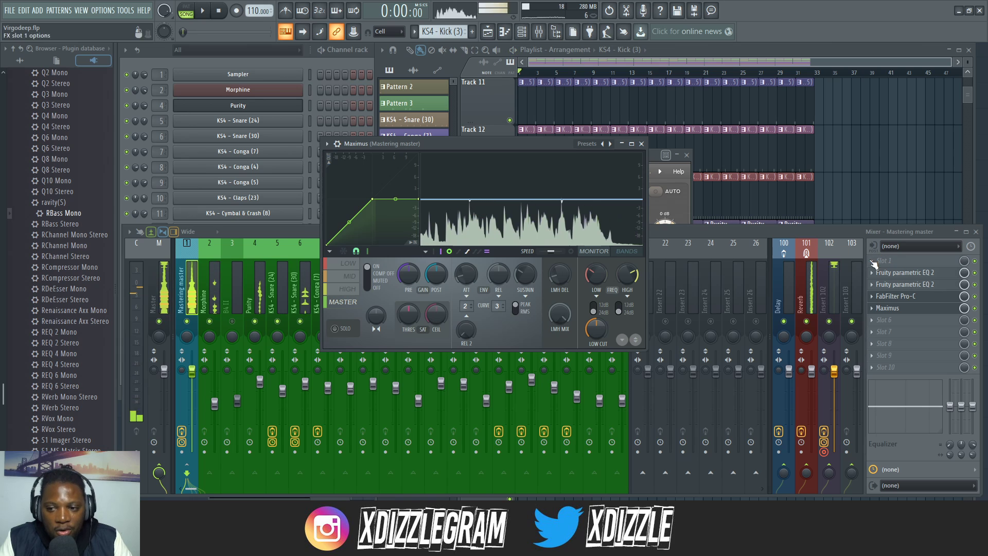
# Step: Replace Maximus in slot 5 with FabFilter Pro-L and play the loop briefly through the limiter
pyautogui.click(872, 296)
pyautogui.moveTo(881, 305)
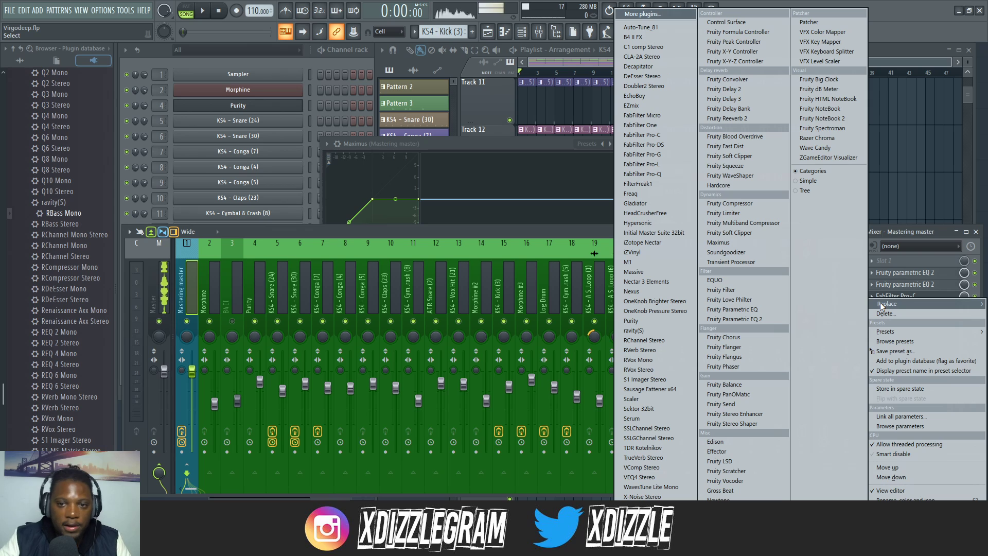
pyautogui.click(654, 164)
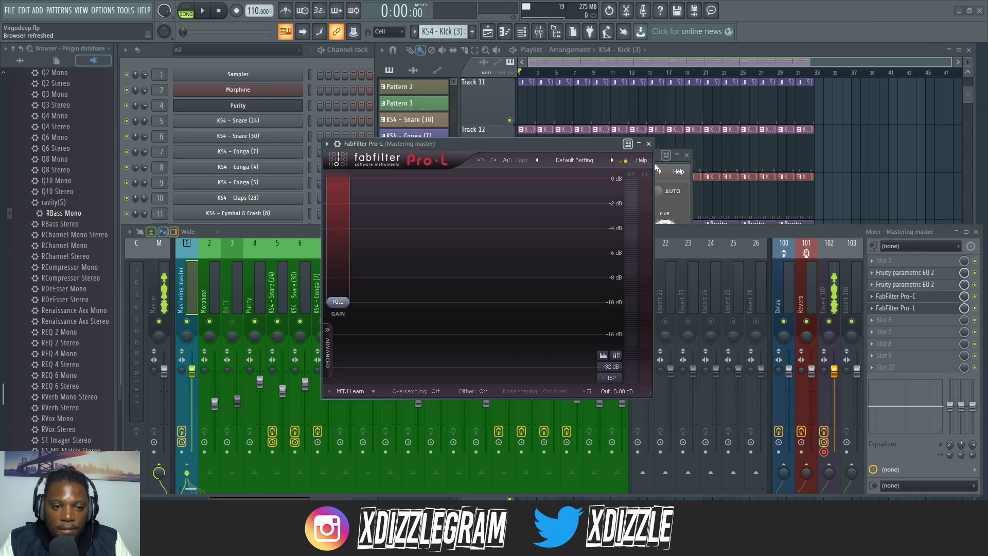
pyautogui.press('space')
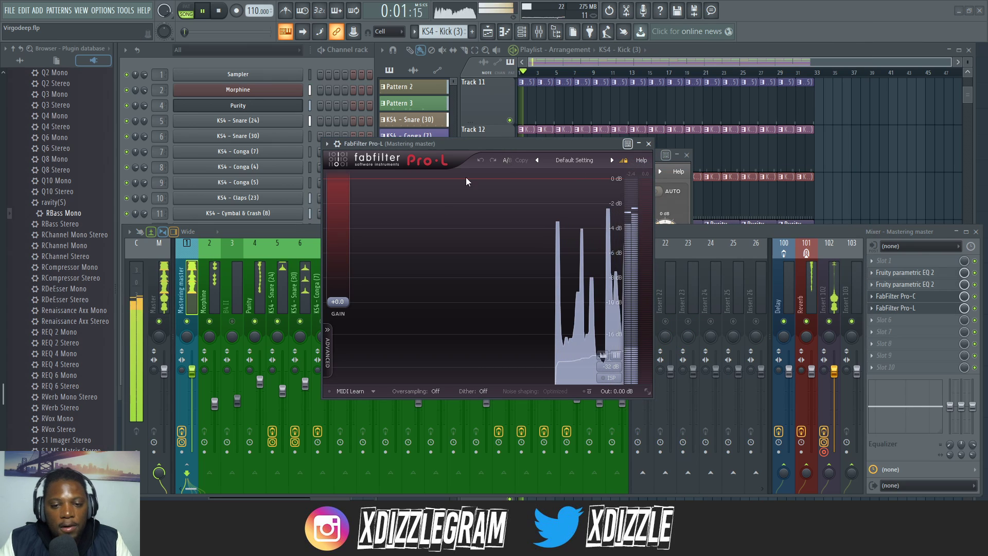
pyautogui.press('space')
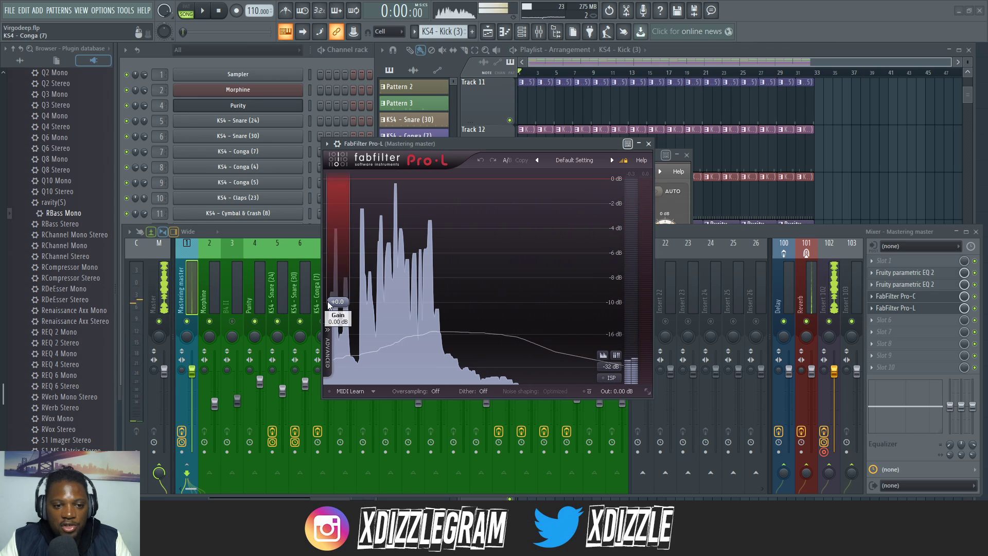
# Step: Raise the Pro-L gain to about +4.4 dB and play the loop to hear the limiting
pyautogui.moveTo(337, 302); pyautogui.dragTo(343, 286)
pyautogui.press('space')
pyautogui.press('space')
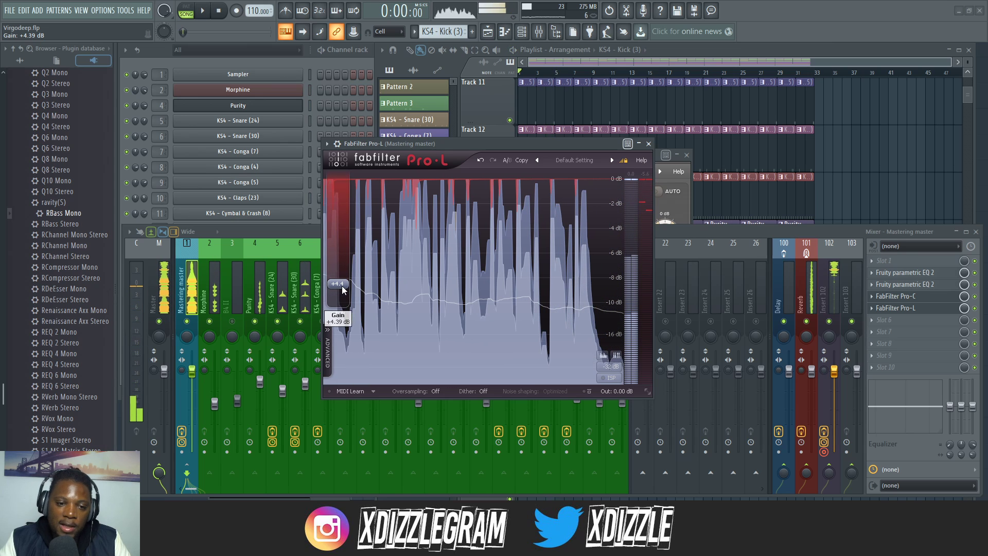
# Step: Show the advanced Pro-L settings and load the Dance & Electronica preset House - Natural Loudness bM
pyautogui.click(329, 352)
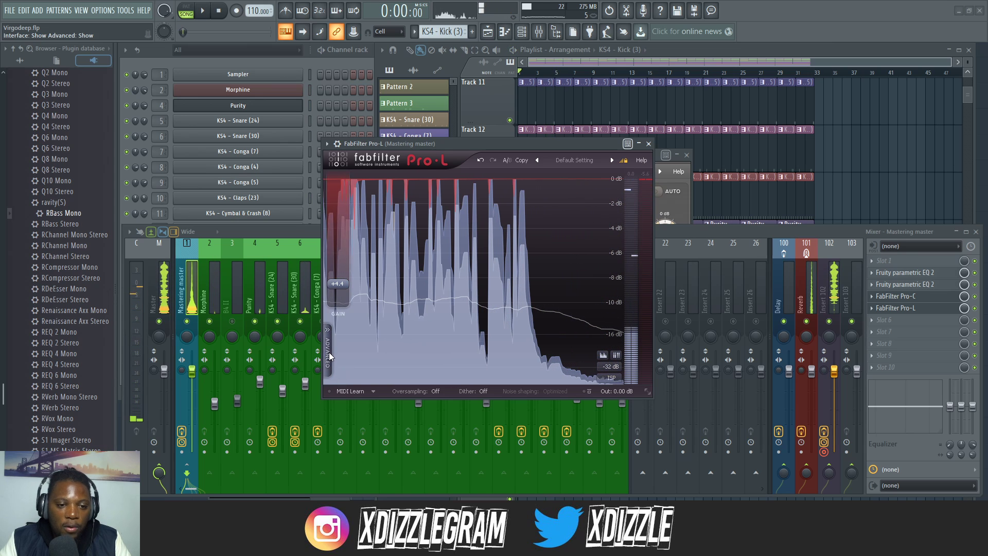
pyautogui.click(575, 161)
pyautogui.moveTo(594, 197)
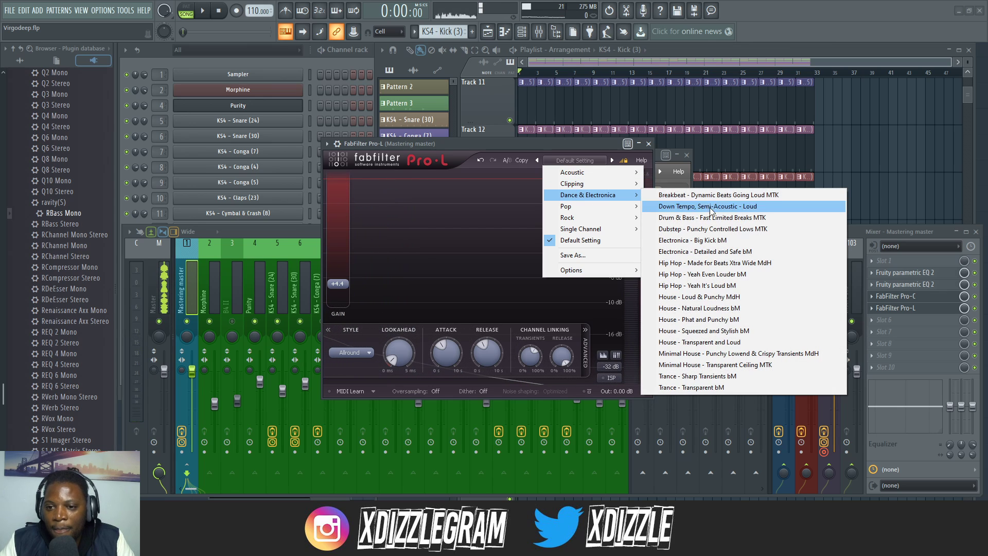
pyautogui.click(729, 309)
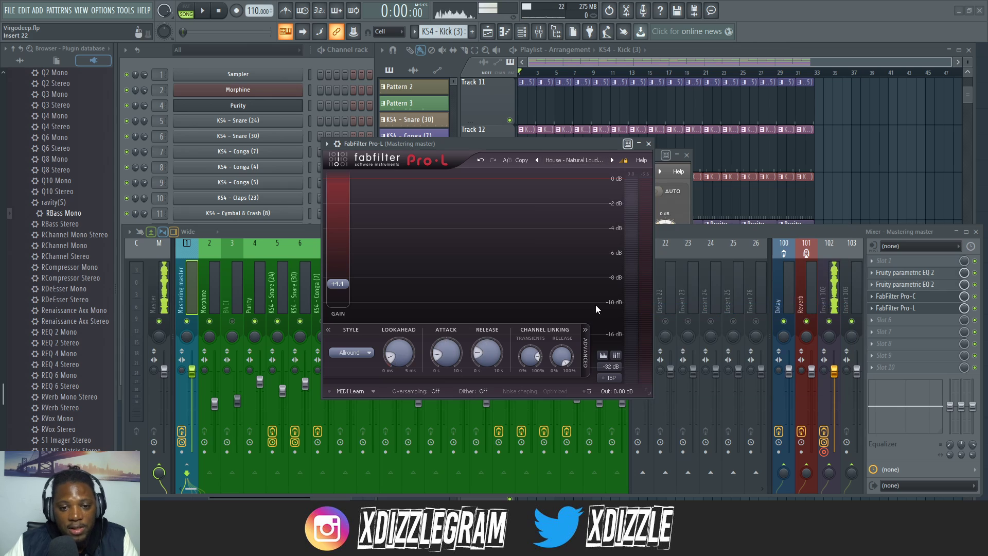
# Step: Try the Transparent limiting style in Pro-L and settle on Dynamic
pyautogui.click(351, 353)
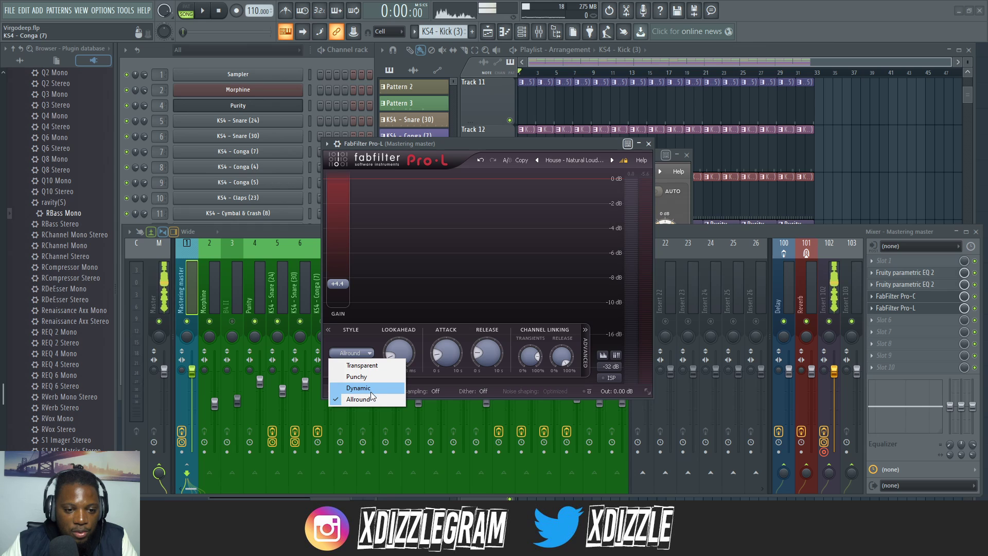
pyautogui.click(368, 365)
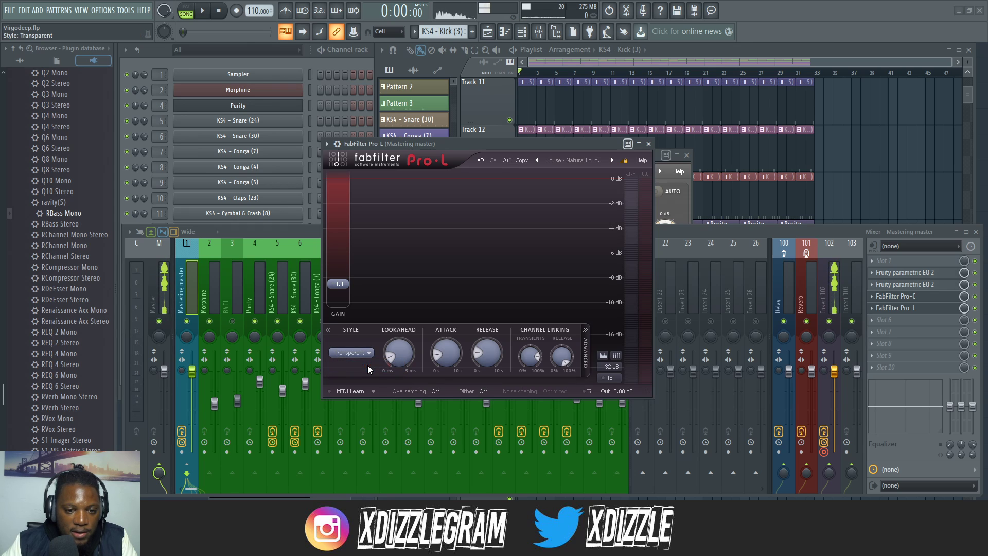
pyautogui.click(362, 353)
pyautogui.click(361, 388)
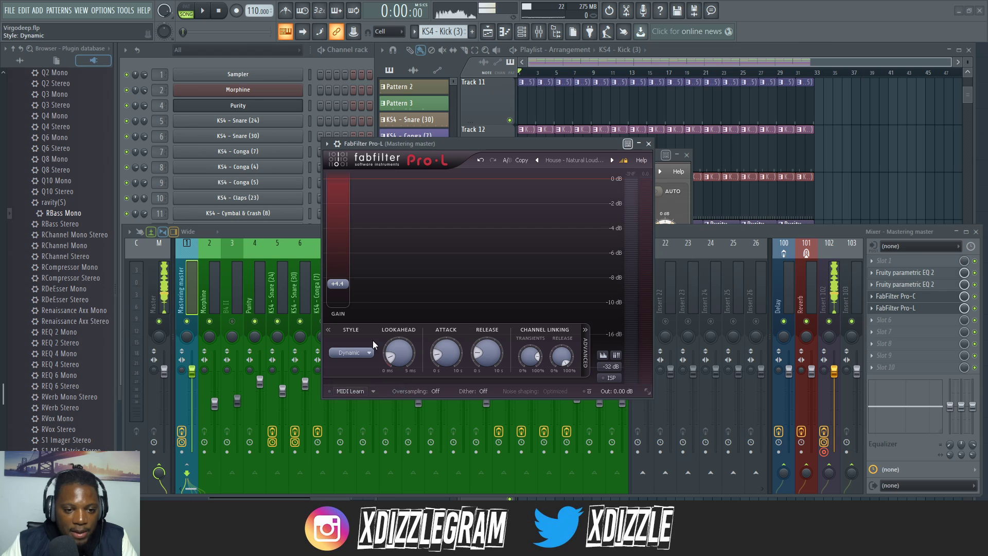
# Step: Play the loop while raising the Pro-L gain to about +5.0 dB, and stop playback after listening
pyautogui.press('space')
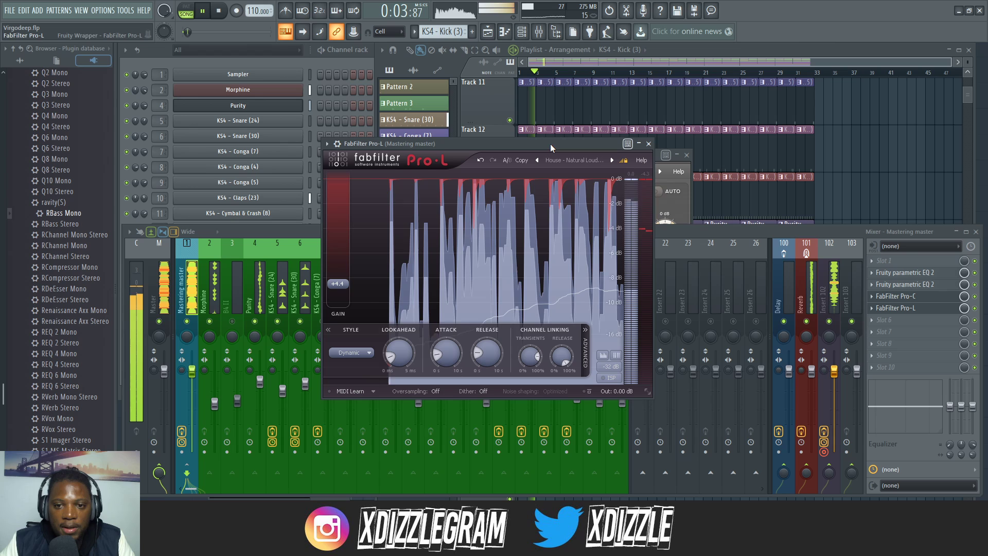
pyautogui.moveTo(344, 283)
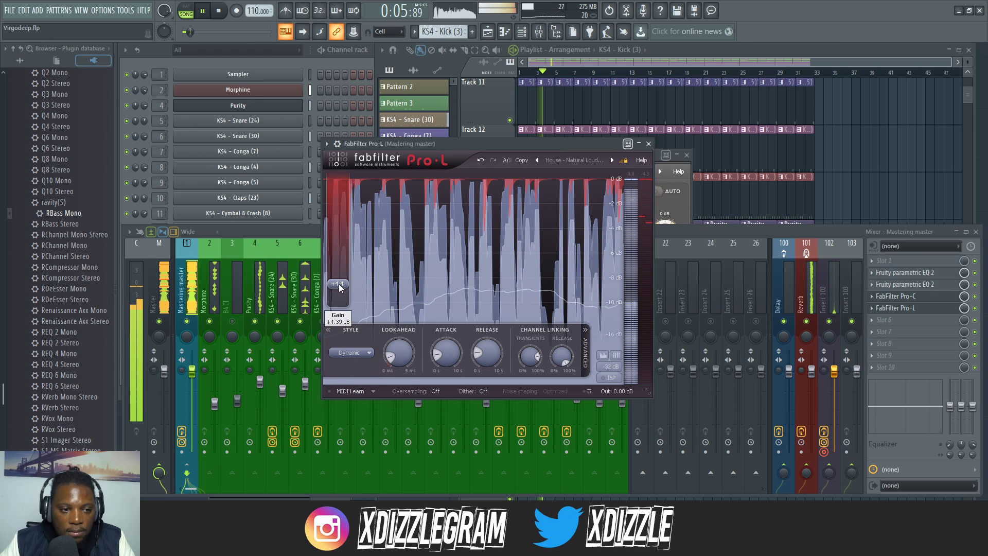
pyautogui.moveTo(340, 287); pyautogui.dragTo(339, 282)
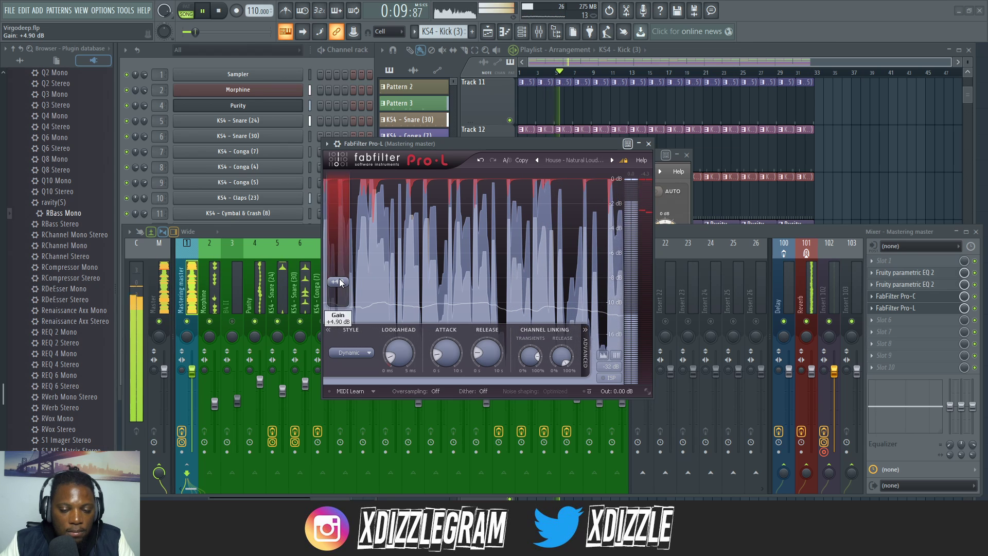
pyautogui.moveTo(339, 283); pyautogui.dragTo(339, 283)
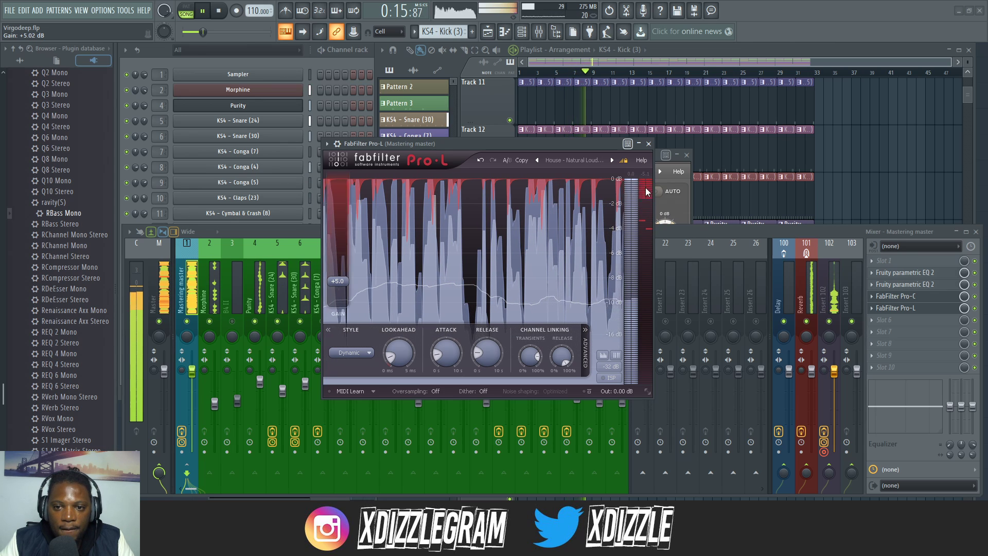
pyautogui.moveTo(643, 190)
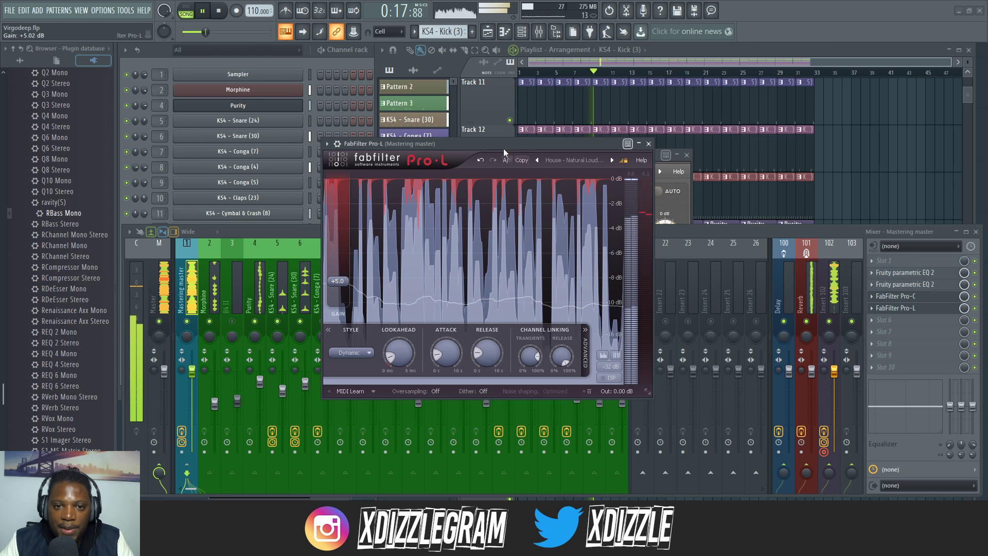
pyautogui.press('space')
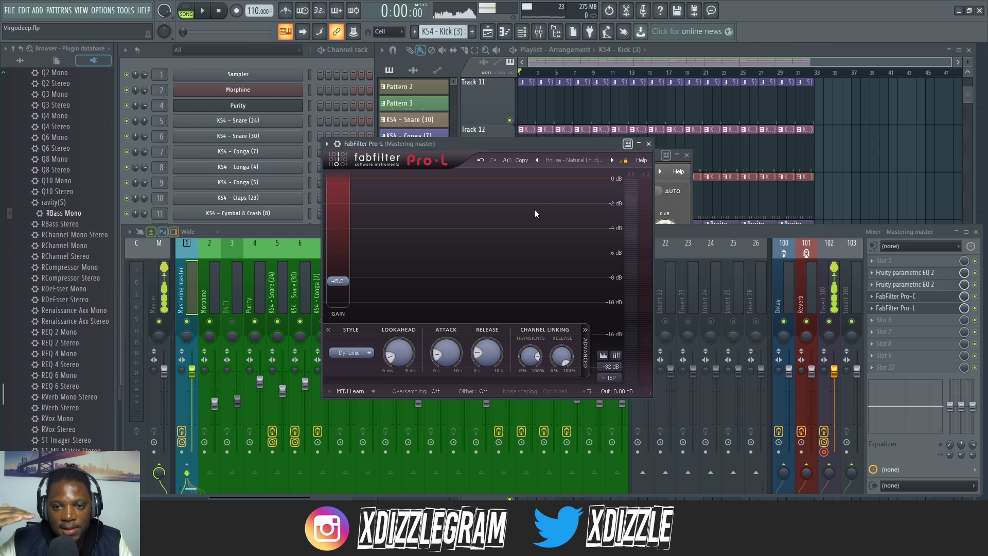
# Step: Play the loop with the Mastering master track's effects chain bypassed and re-enabled to compare the sound, and stop playback
pyautogui.press('space')
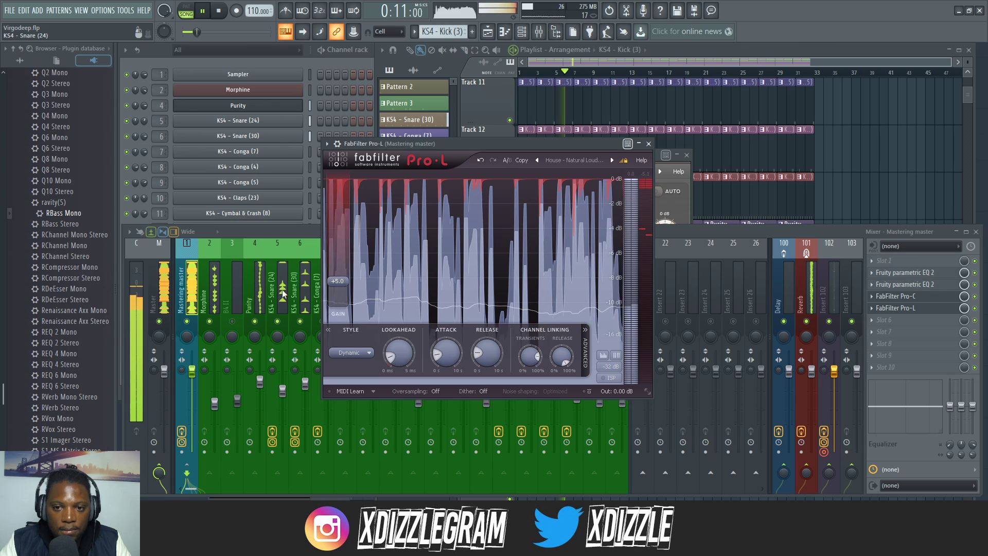
pyautogui.click(189, 304)
pyautogui.press('space')
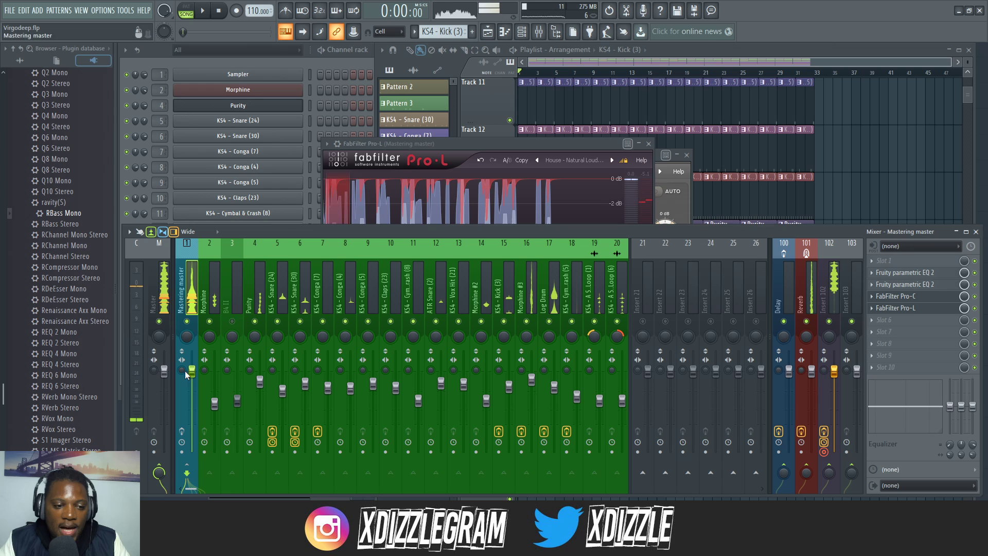
pyautogui.press('space')
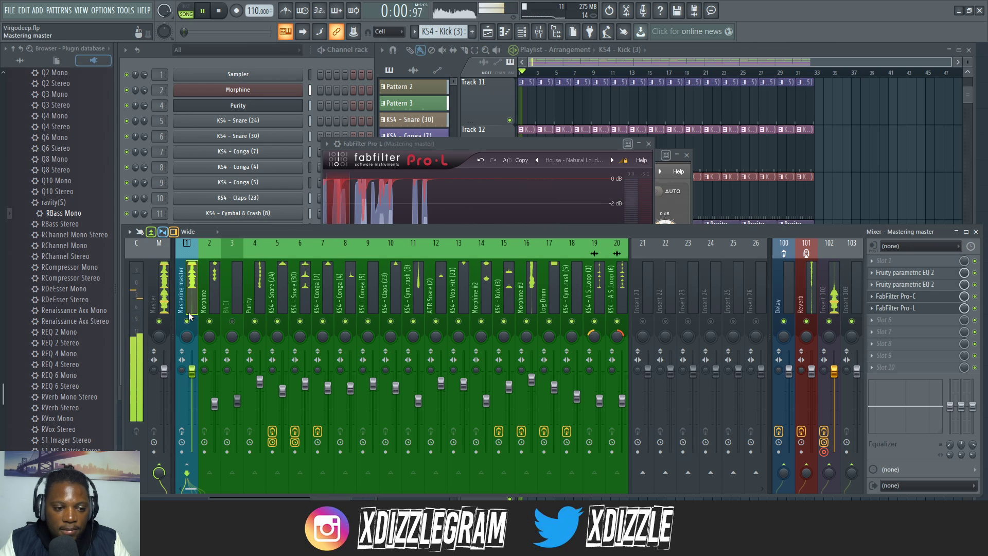
pyautogui.click(182, 431)
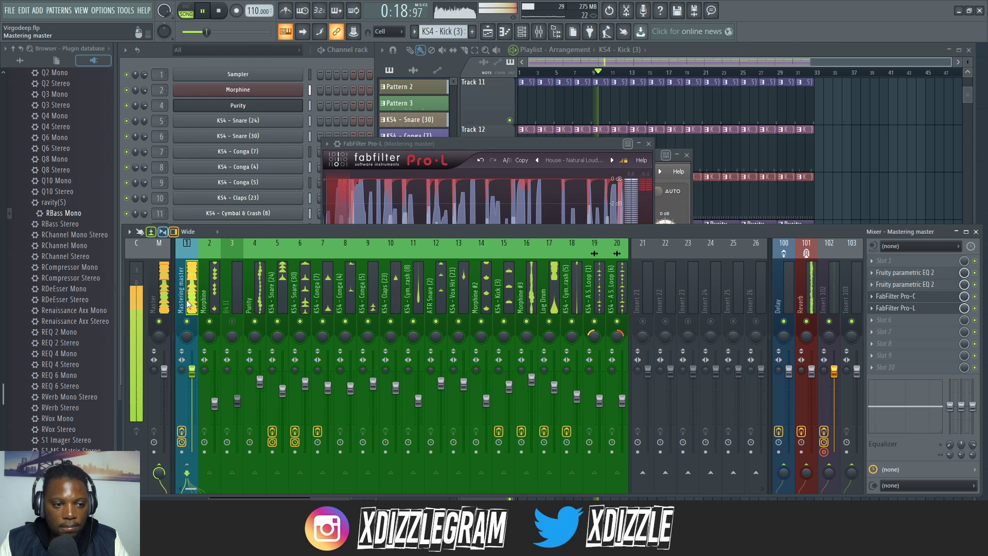
pyautogui.press('space')
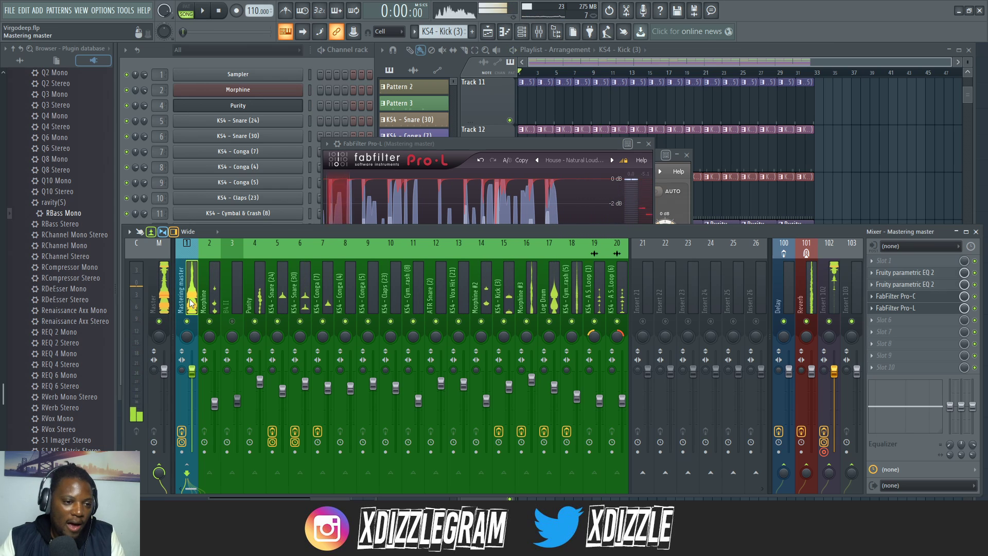